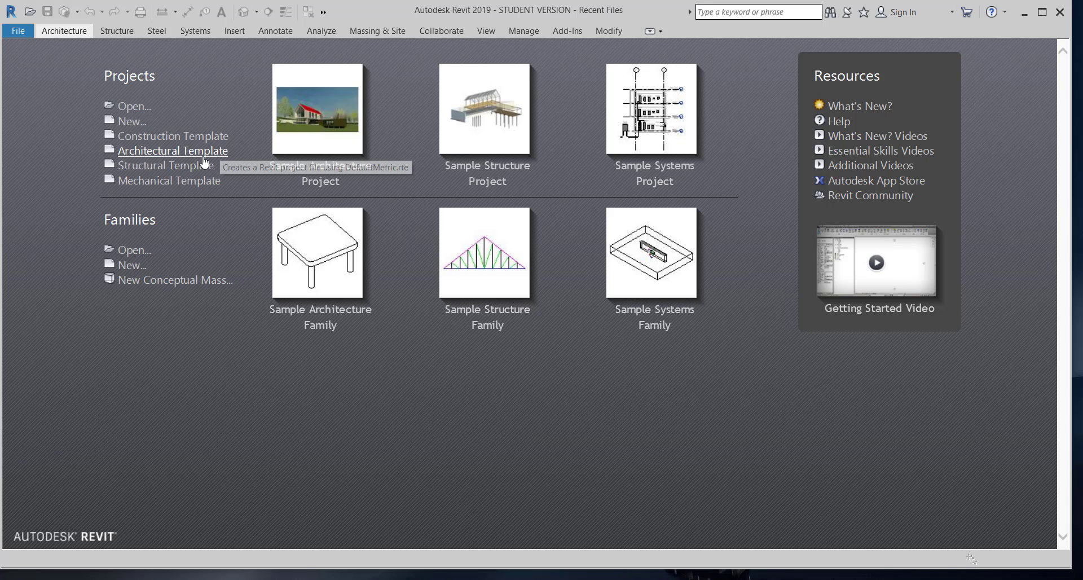
Create a project from the Architectural Template and set its length units to centimeters.
{"action": "left_click", "coordinate": [204, 160]}
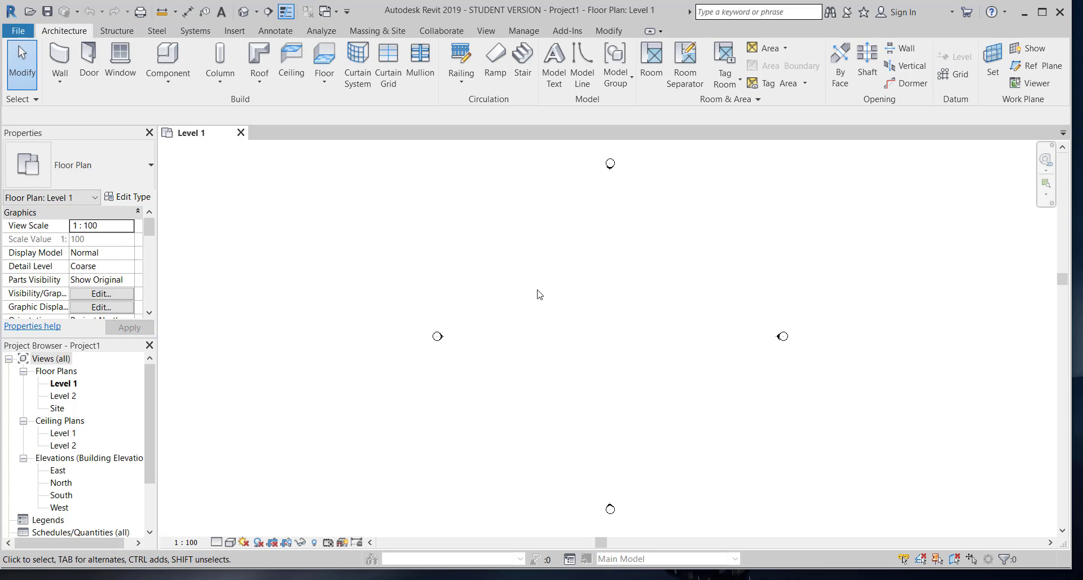
{"action": "key", "text": "u"}
{"action": "key", "text": "n"}
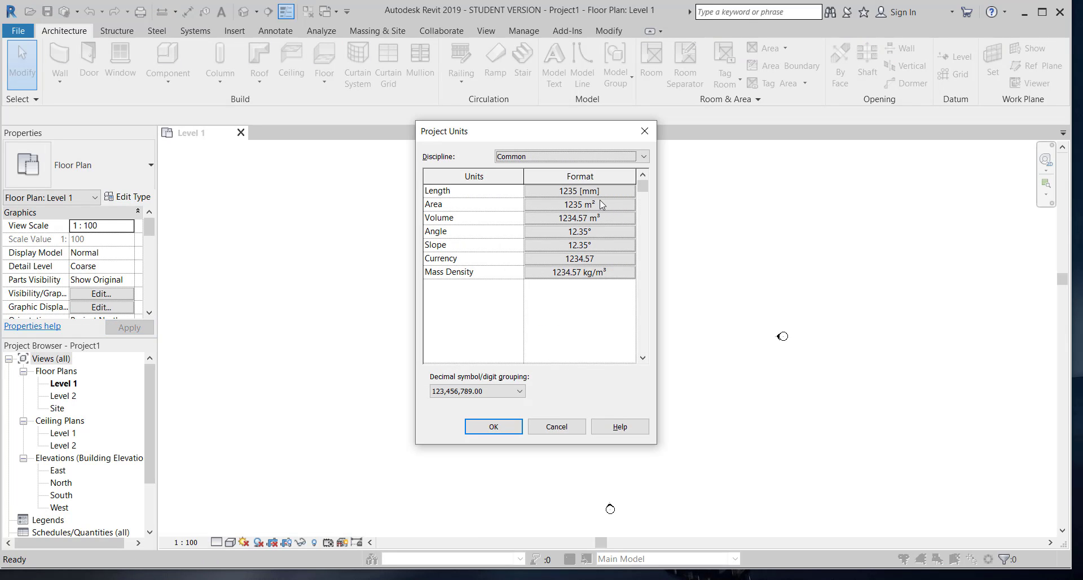
{"action": "left_click", "coordinate": [604, 195]}
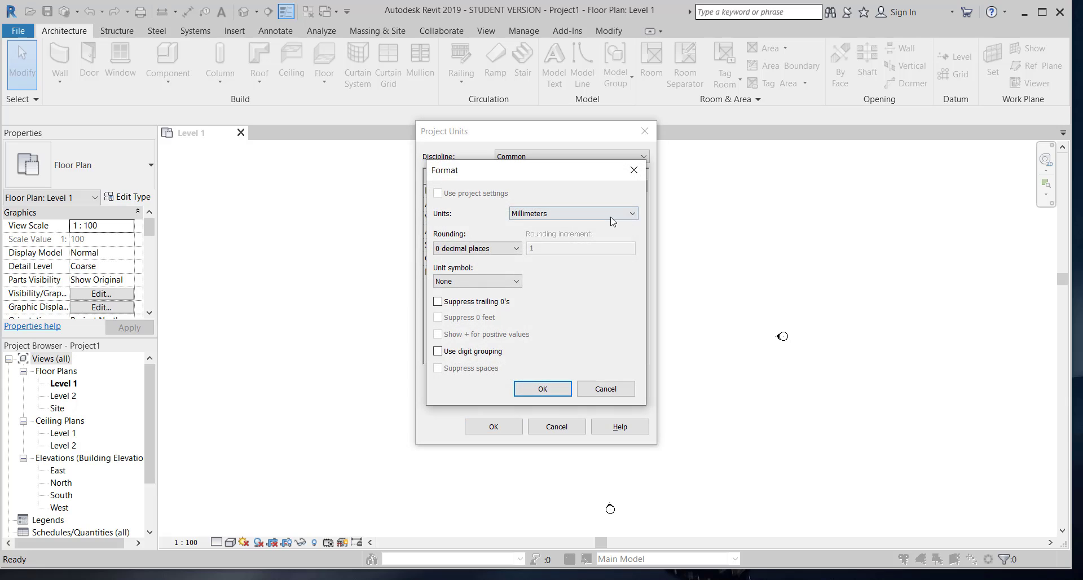
{"action": "left_click", "coordinate": [612, 214]}
{"action": "left_click", "coordinate": [569, 280]}
{"action": "left_click", "coordinate": [557, 388]}
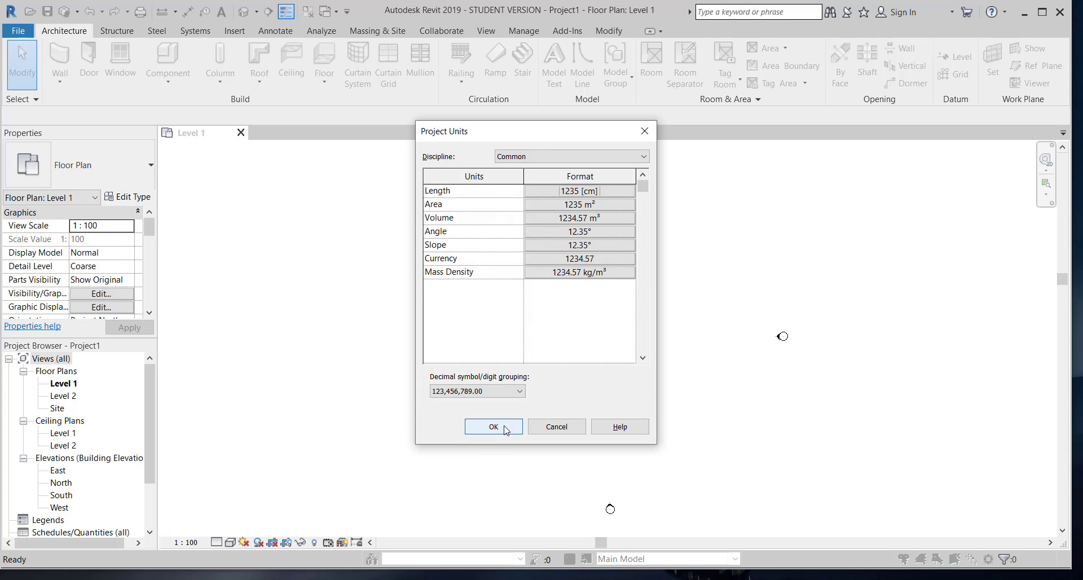
{"action": "left_click", "coordinate": [493, 427]}
Draw a closed L-shaped outline of Generic - 200mm walls on Level 1, with the narrower wing about 990 by 550 cm.
{"action": "scroll", "coordinate": [680, 344], "scroll_direction": "up", "scroll_amount": 5}
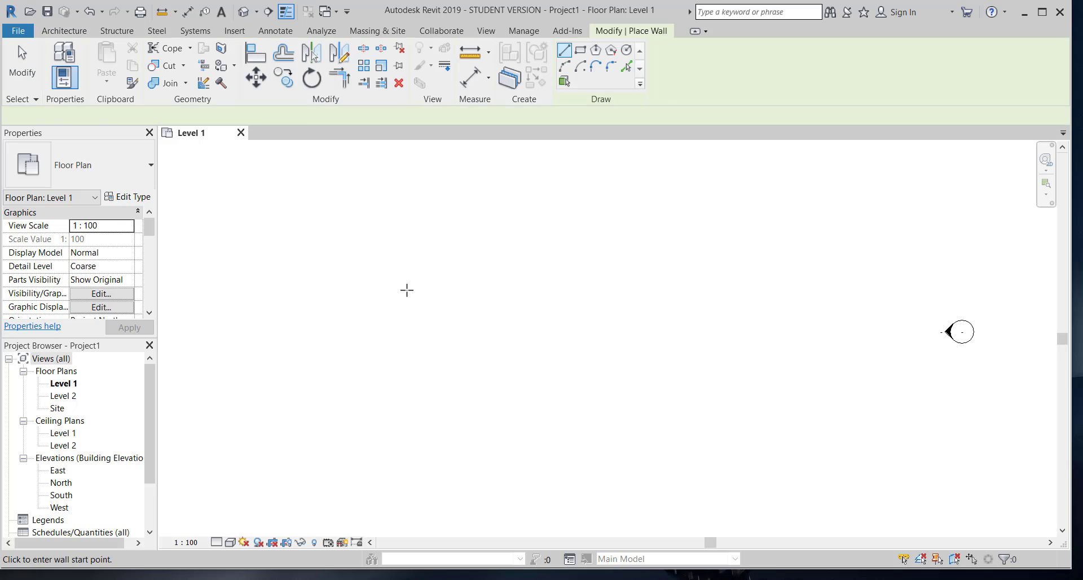
{"action": "left_click", "coordinate": [312, 222]}
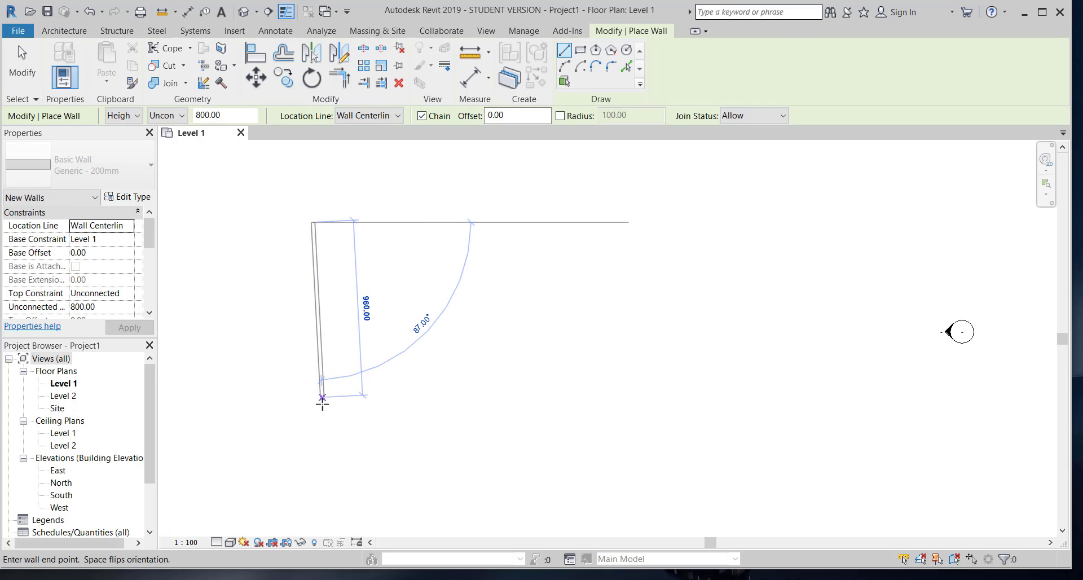
{"action": "left_click", "coordinate": [312, 426]}
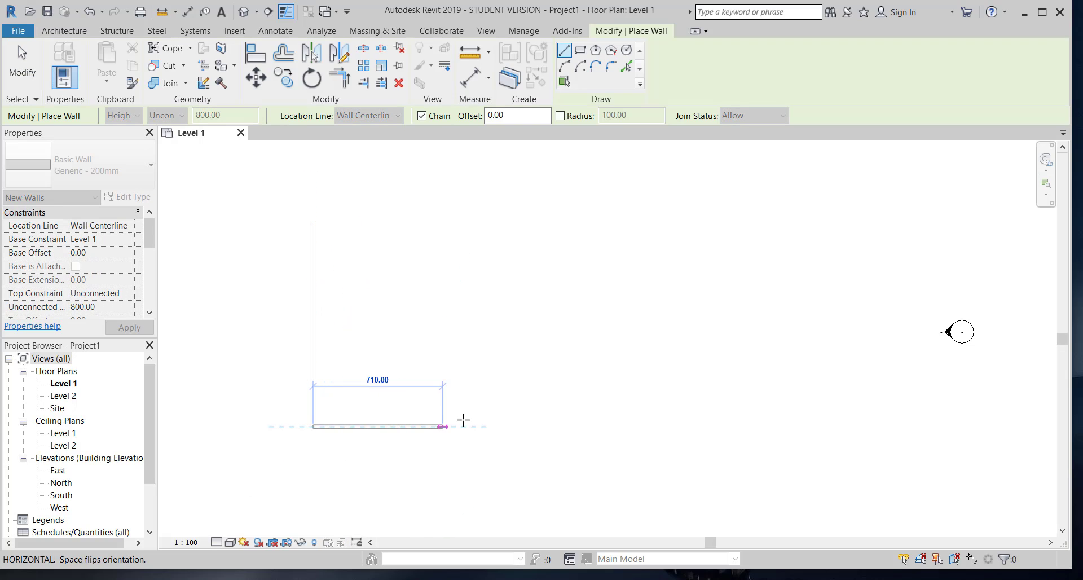
{"action": "left_click", "coordinate": [572, 425]}
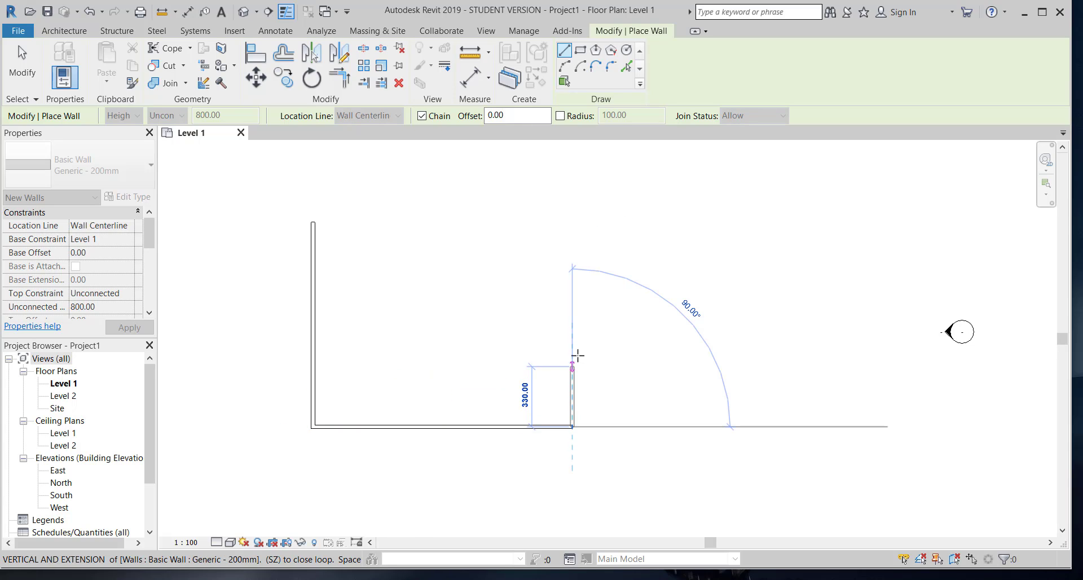
{"action": "left_click", "coordinate": [572, 331]}
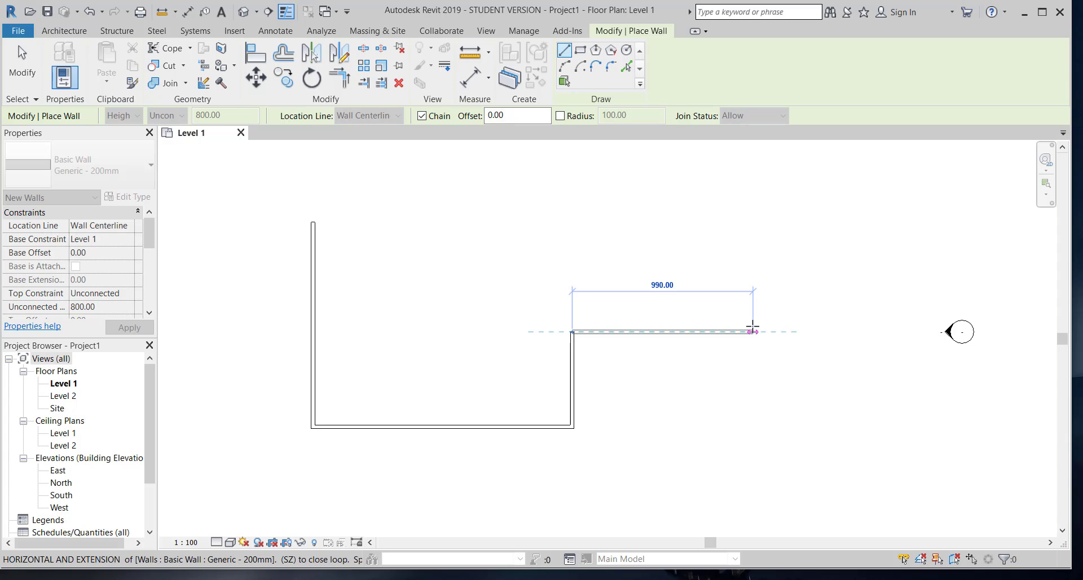
{"action": "left_click", "coordinate": [753, 327]}
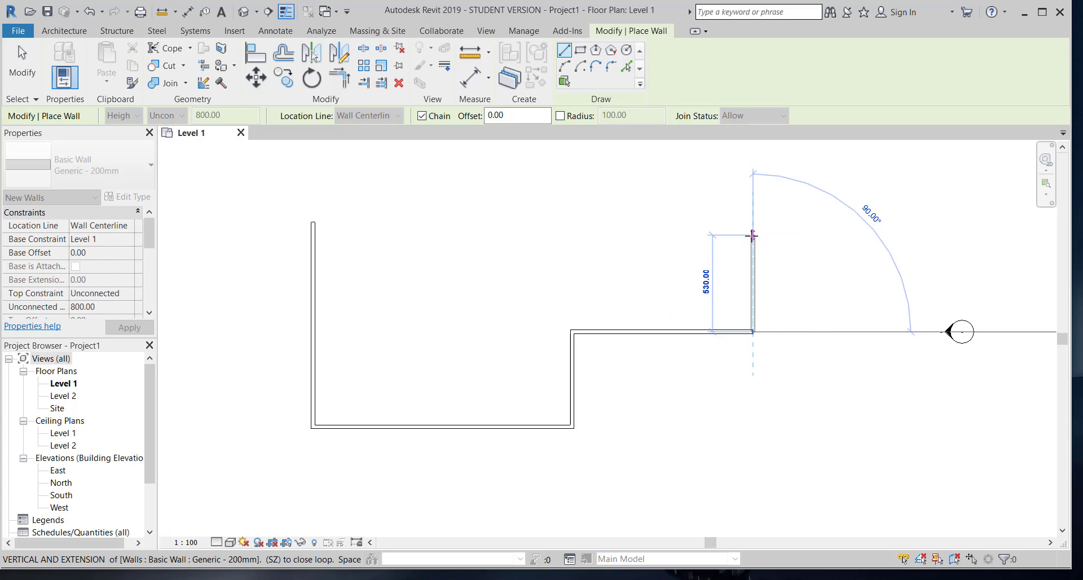
{"action": "left_click", "coordinate": [752, 232]}
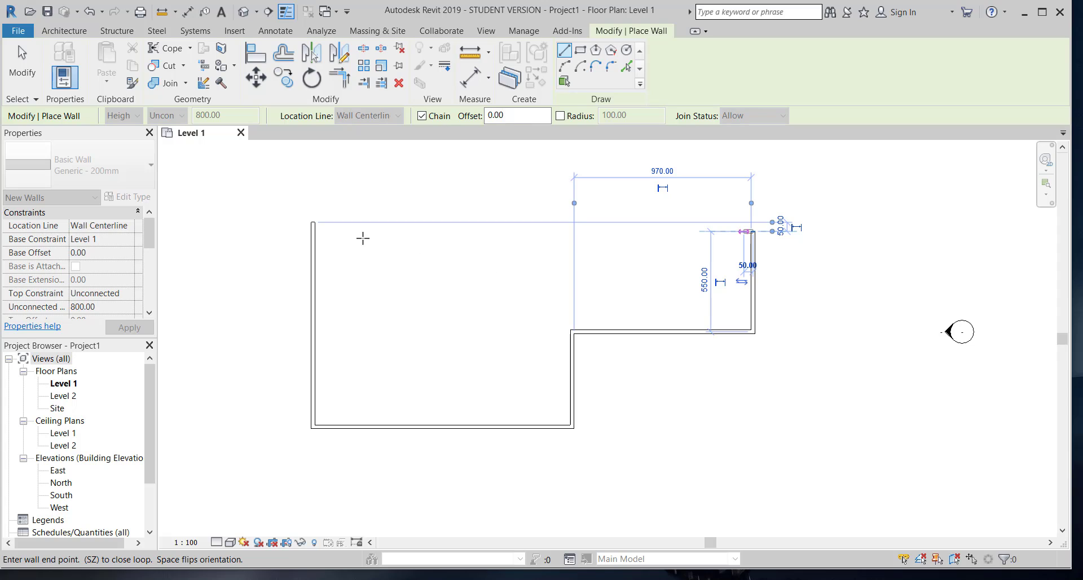
{"action": "left_click", "coordinate": [311, 225]}
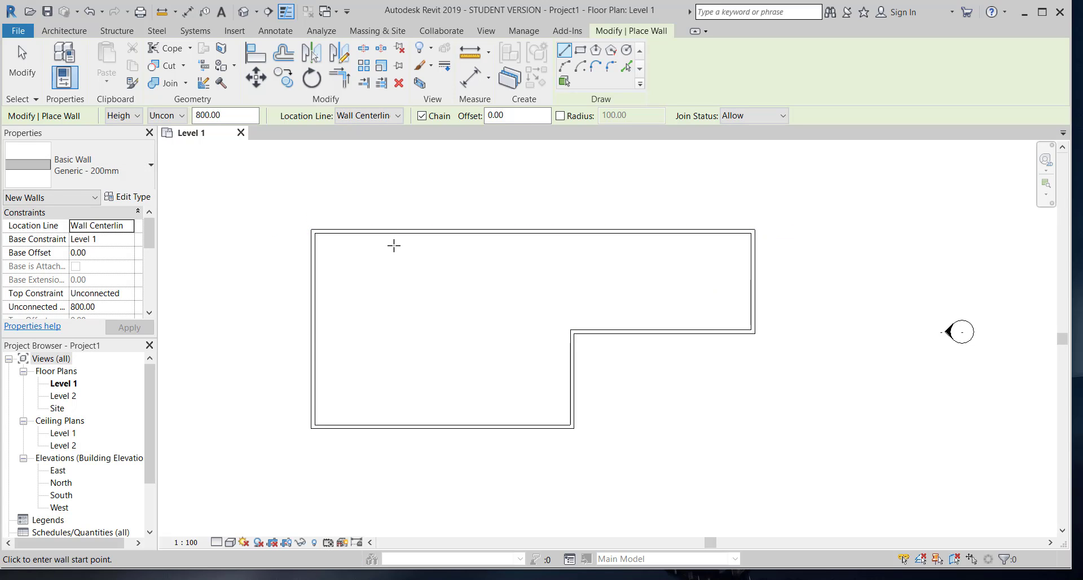
Show the model in the default 3D view and set the top constraint for new walls to Level 2.
{"action": "left_click", "coordinate": [243, 11]}
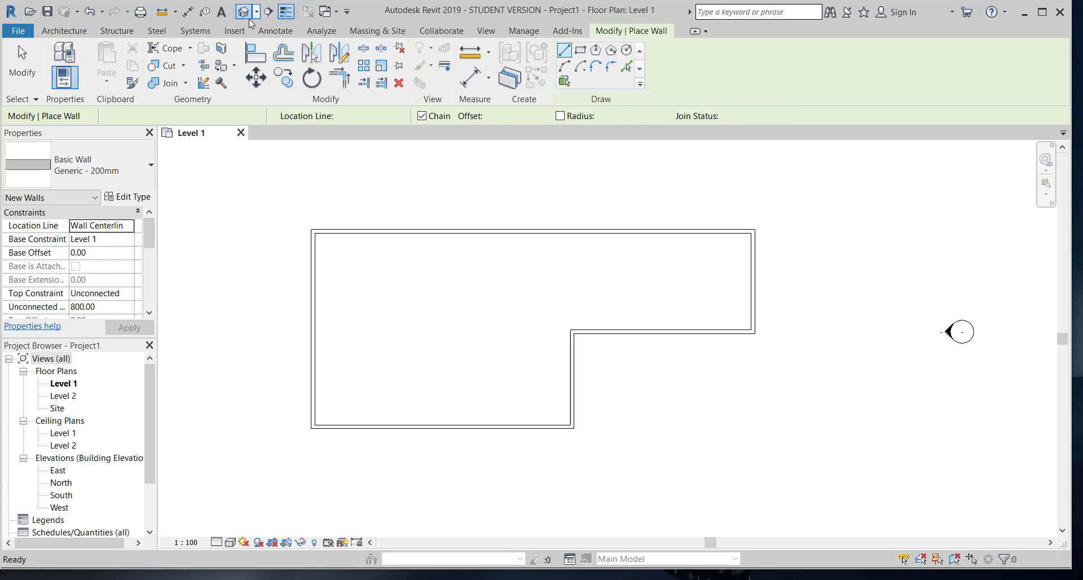
{"action": "scroll", "coordinate": [507, 347], "scroll_direction": "up", "scroll_amount": 3}
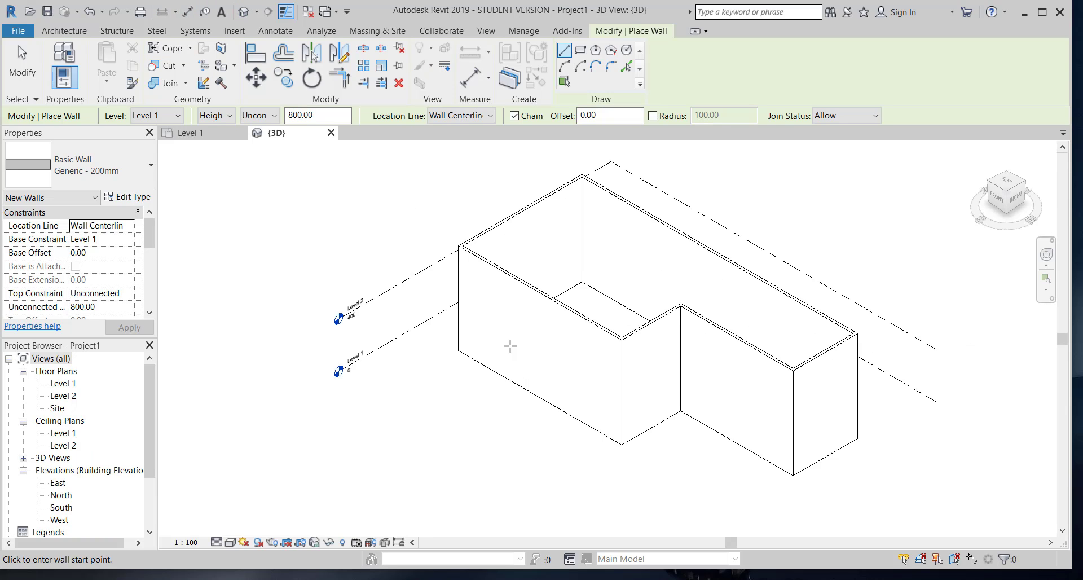
{"action": "left_click", "coordinate": [130, 293]}
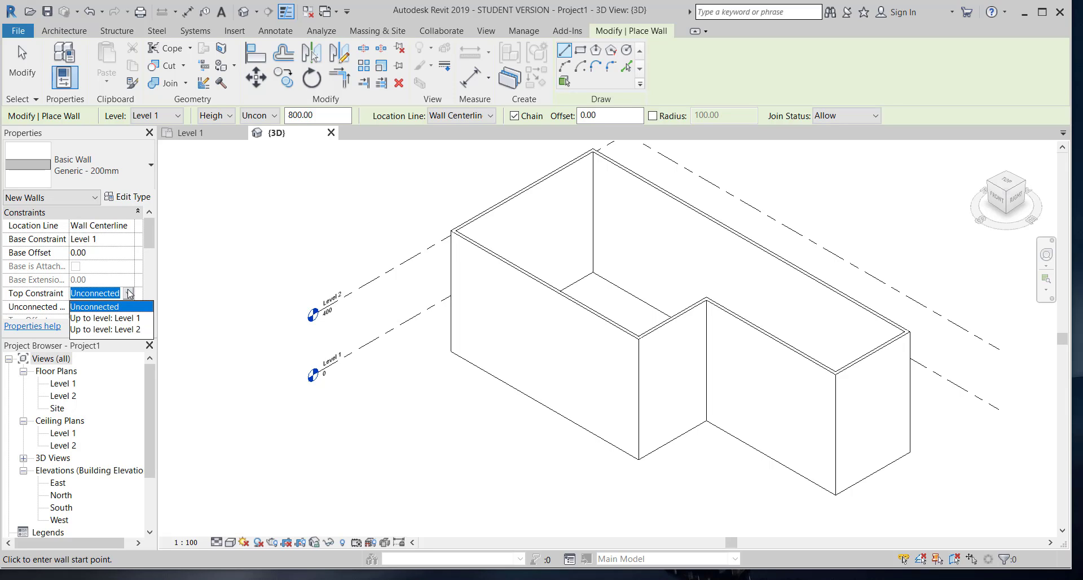
{"action": "left_click", "coordinate": [129, 330]}
{"action": "left_click", "coordinate": [129, 329]}
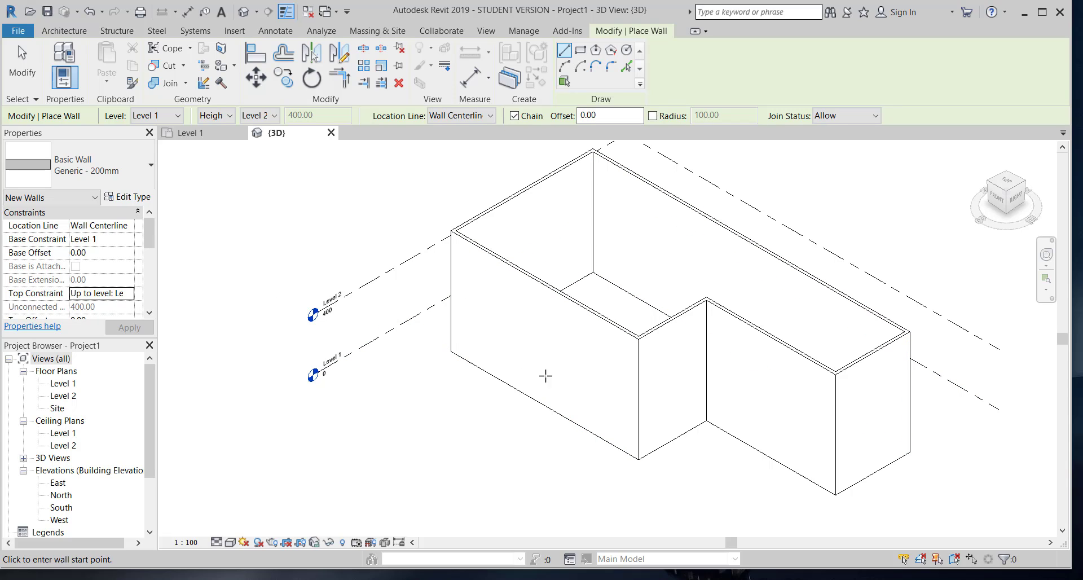
Select all the drawn walls, filtering out the levels, and set their top constraint to Level 2.
{"action": "left_click", "coordinate": [997, 208]}
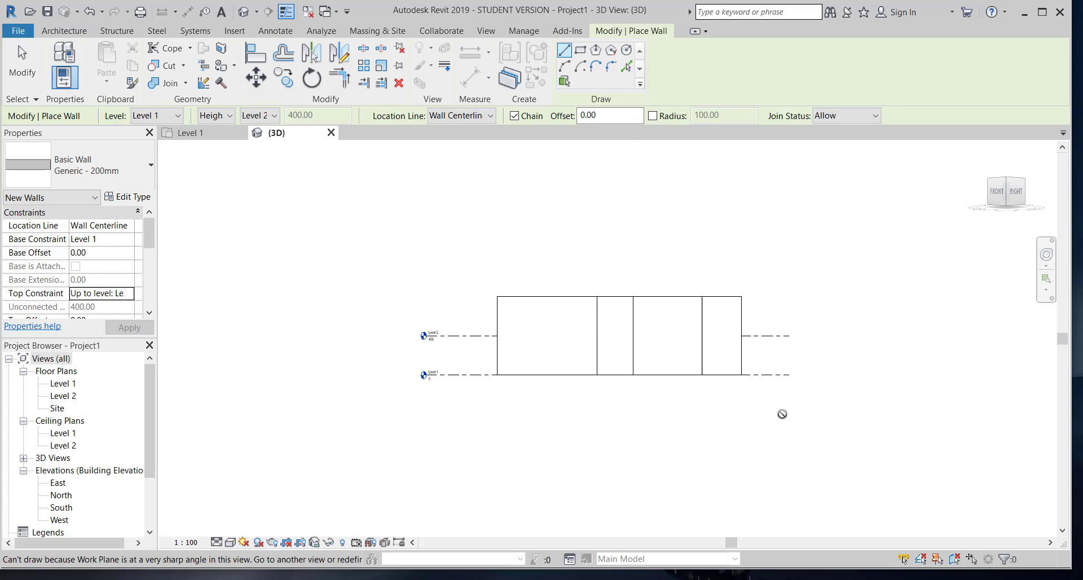
{"action": "key", "text": "Escape"}
{"action": "left_click_drag", "start_coordinate": [794, 422], "coordinate": [486, 254]}
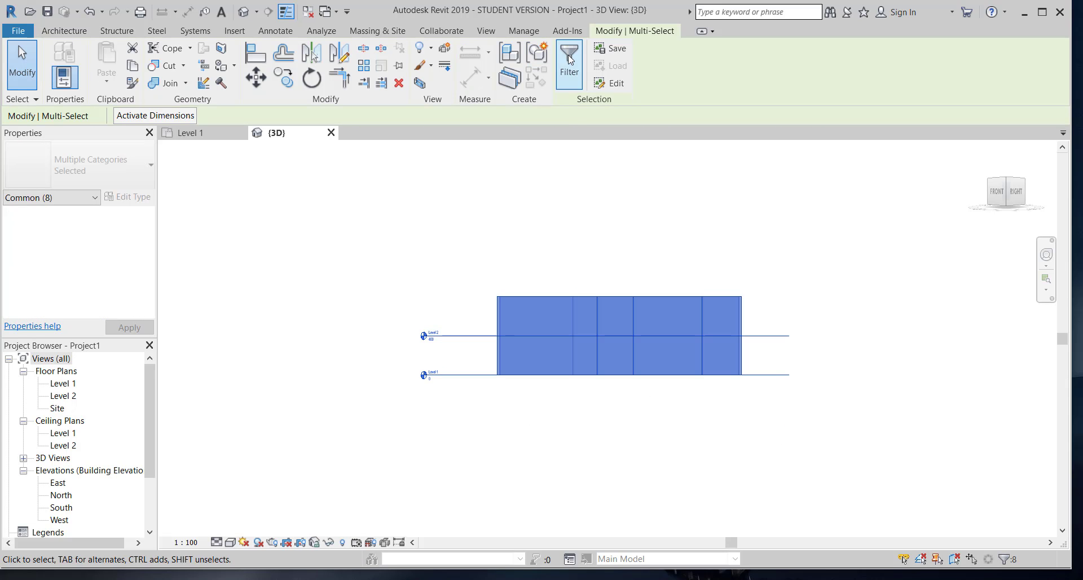
{"action": "left_click", "coordinate": [568, 56]}
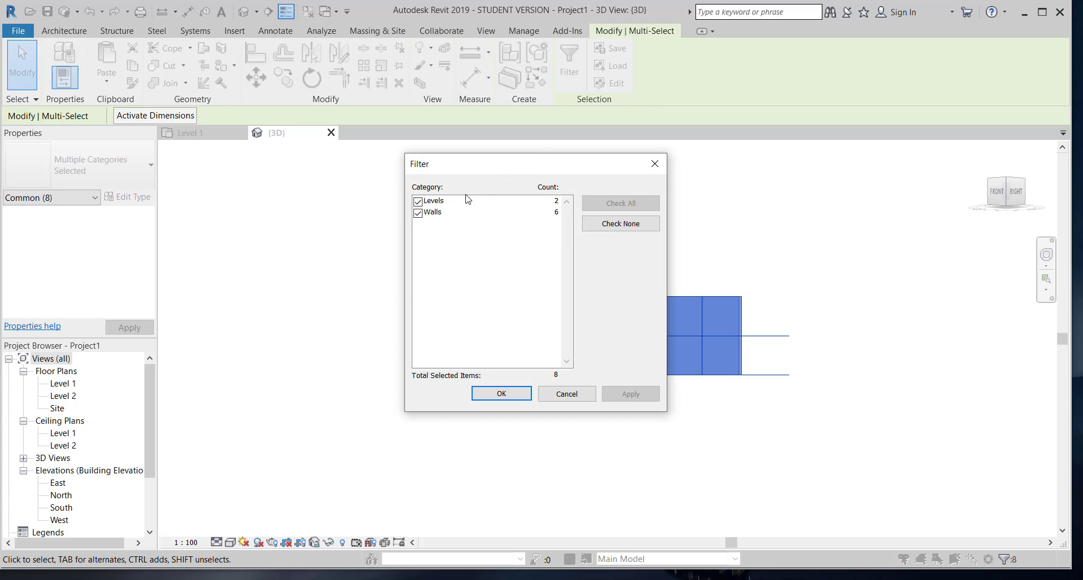
{"action": "left_click", "coordinate": [426, 202]}
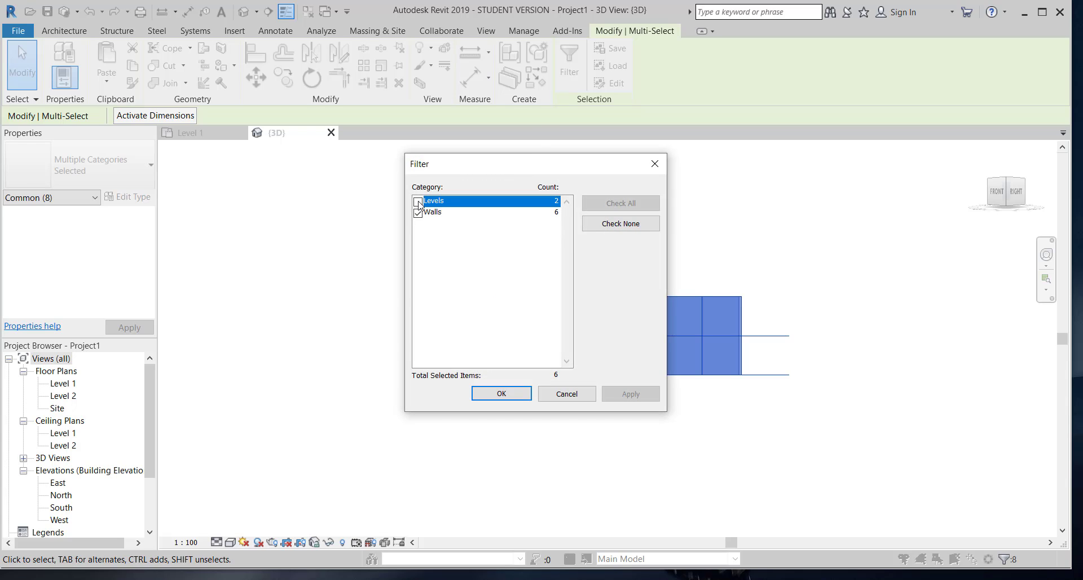
{"action": "left_click", "coordinate": [497, 395]}
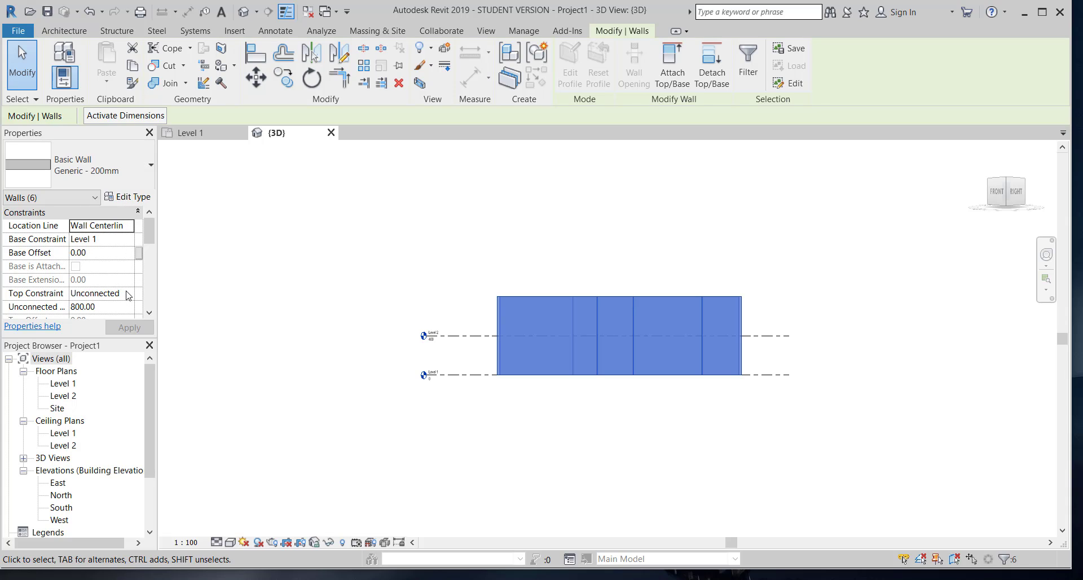
{"action": "left_click", "coordinate": [129, 299]}
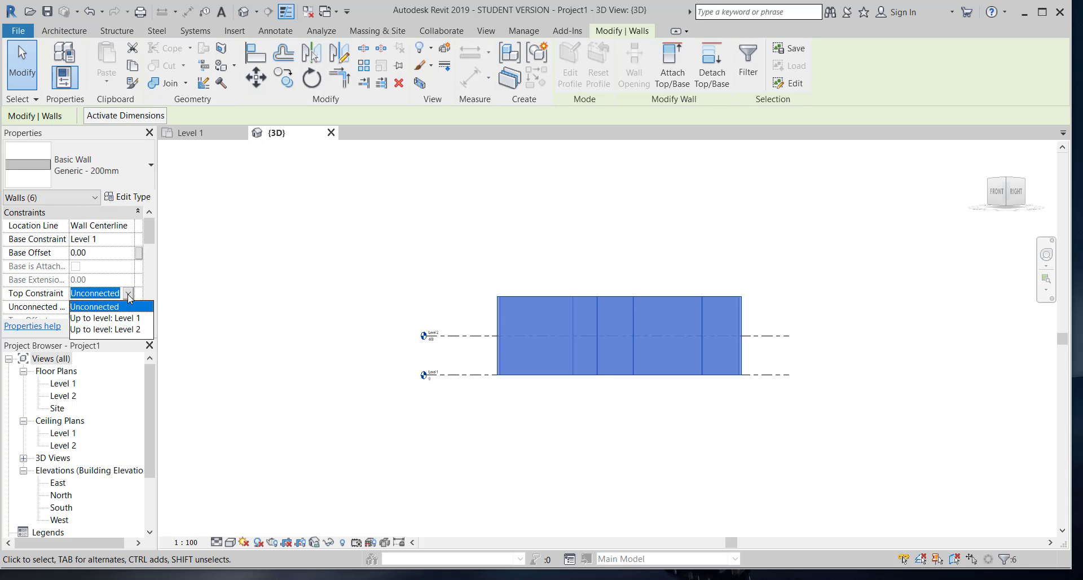
{"action": "left_click", "coordinate": [132, 330]}
{"action": "left_click", "coordinate": [133, 326]}
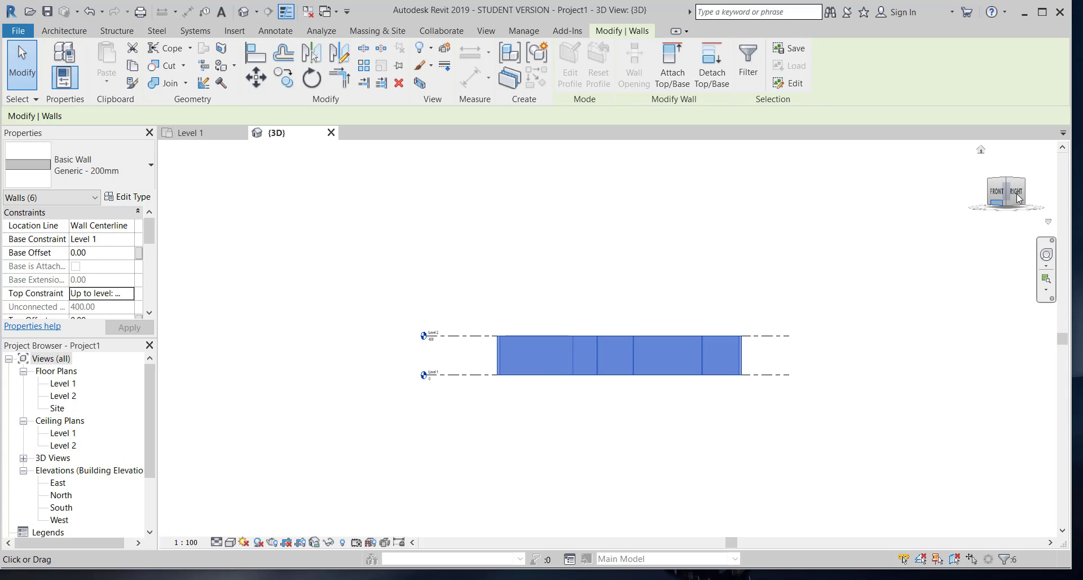
{"action": "middle_click_drag", "start_coordinate": [885, 236], "coordinate": [517, 357], "text": "shift"}
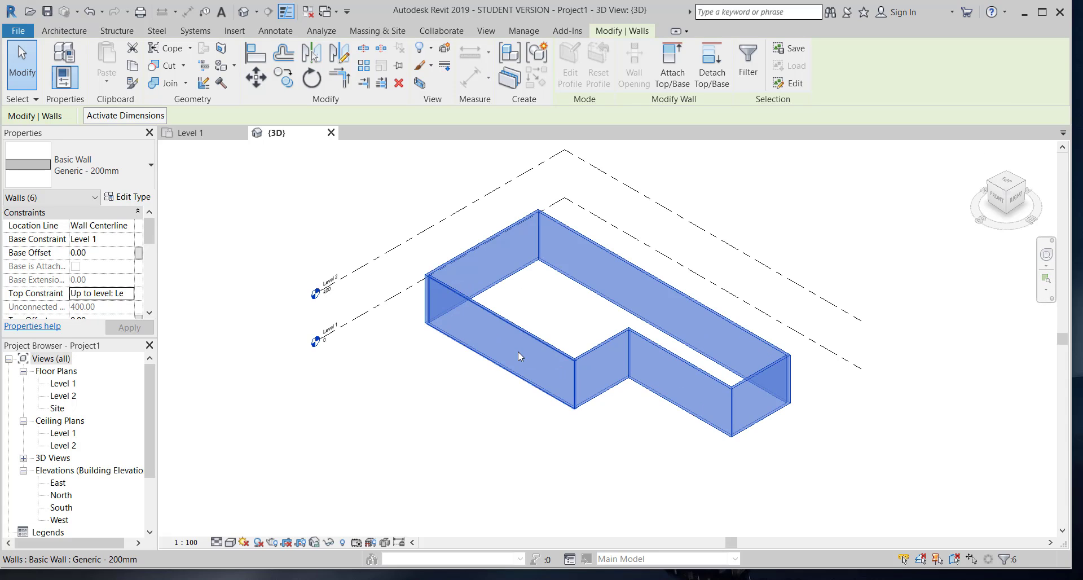
{"action": "key", "text": "Escape"}
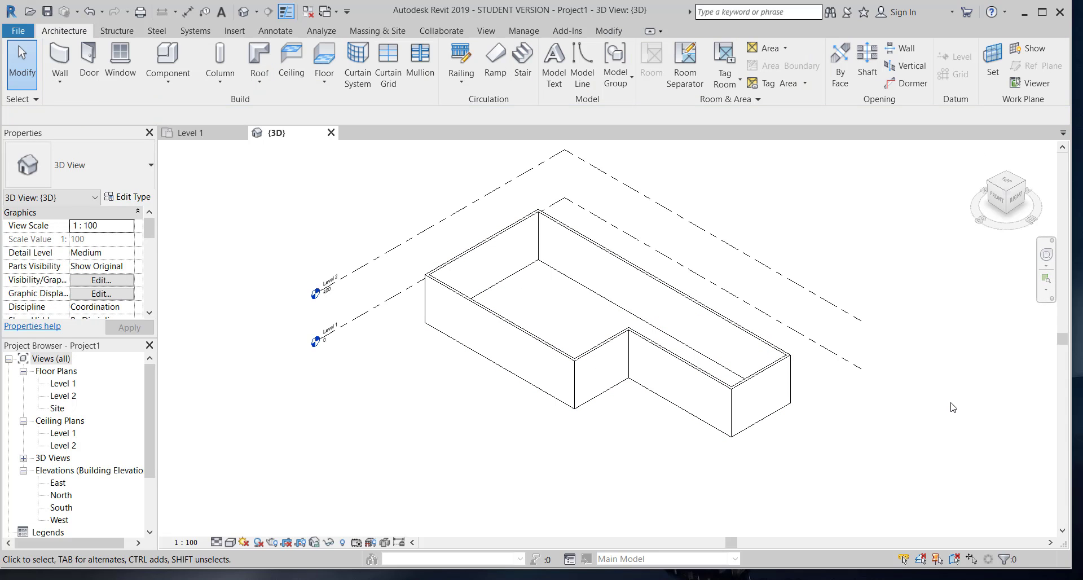
Open the material choice for the structure layer of the Generic - 200mm wall type, using the long front wall.
{"action": "left_click", "coordinate": [525, 343]}
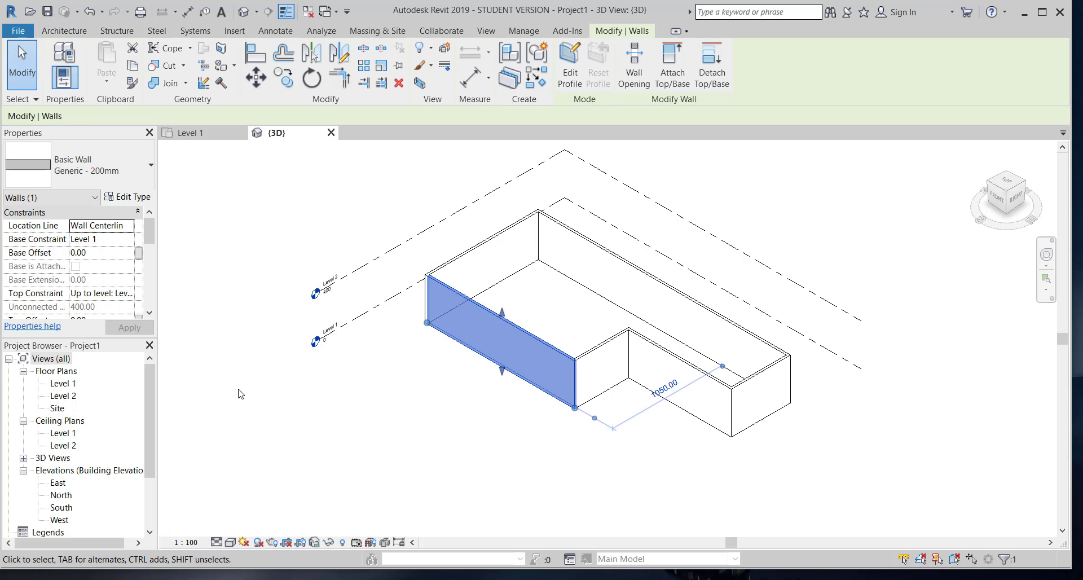
{"action": "left_click", "coordinate": [132, 198]}
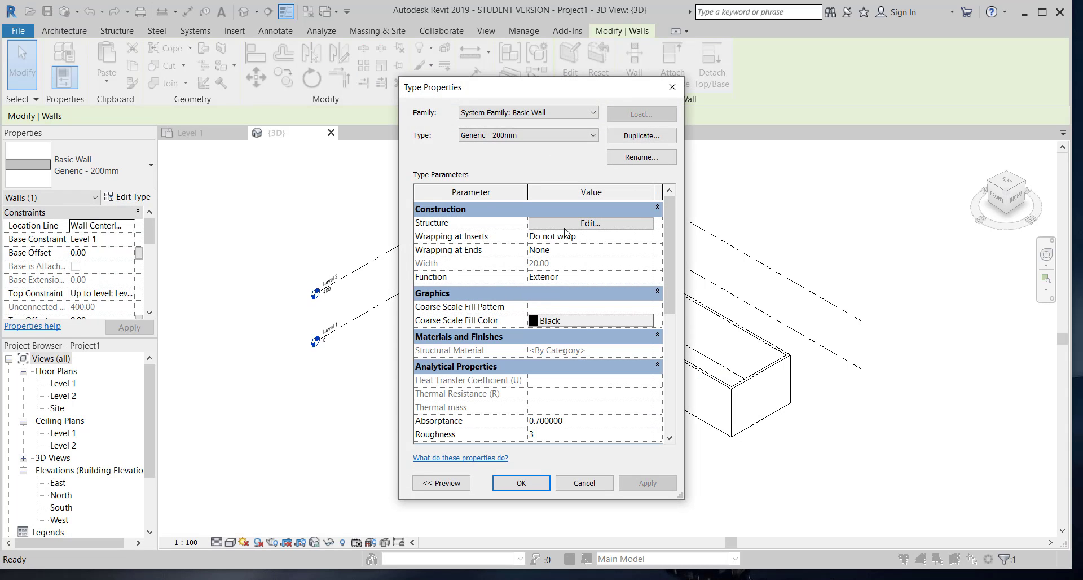
{"action": "left_click", "coordinate": [595, 224]}
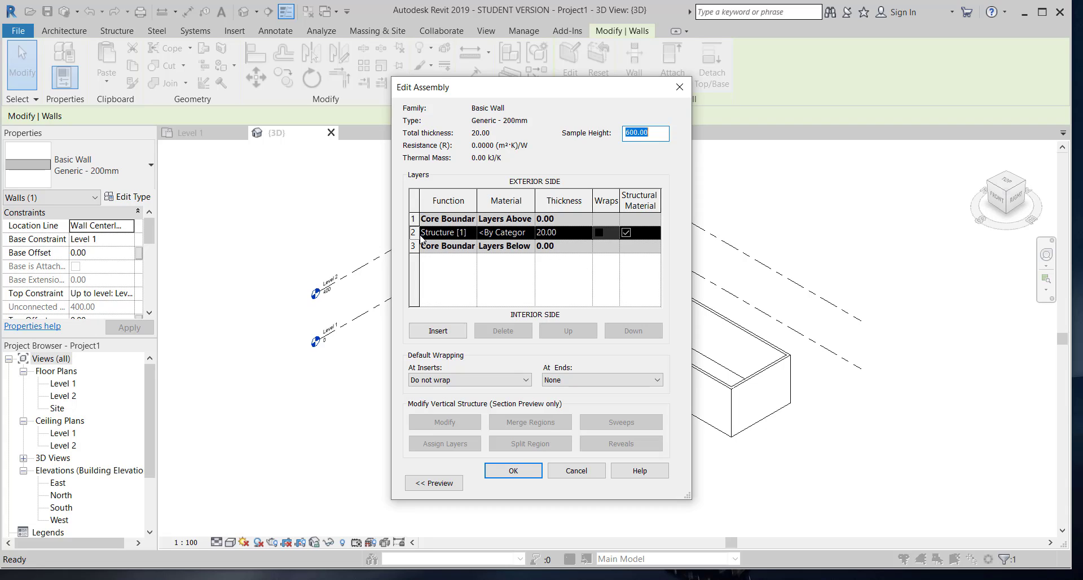
{"action": "left_click", "coordinate": [530, 234]}
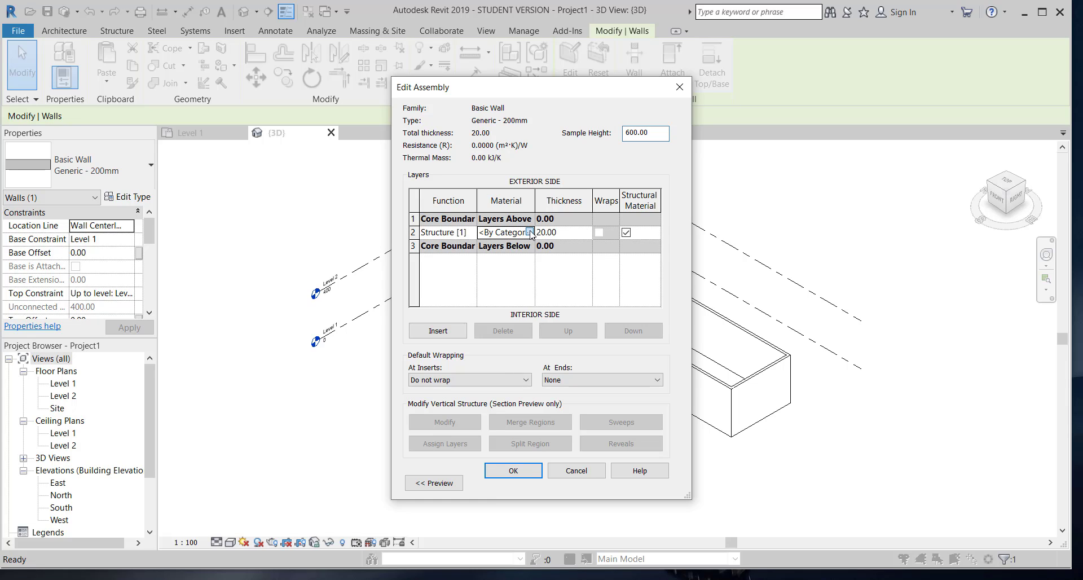
{"action": "left_click", "coordinate": [529, 232]}
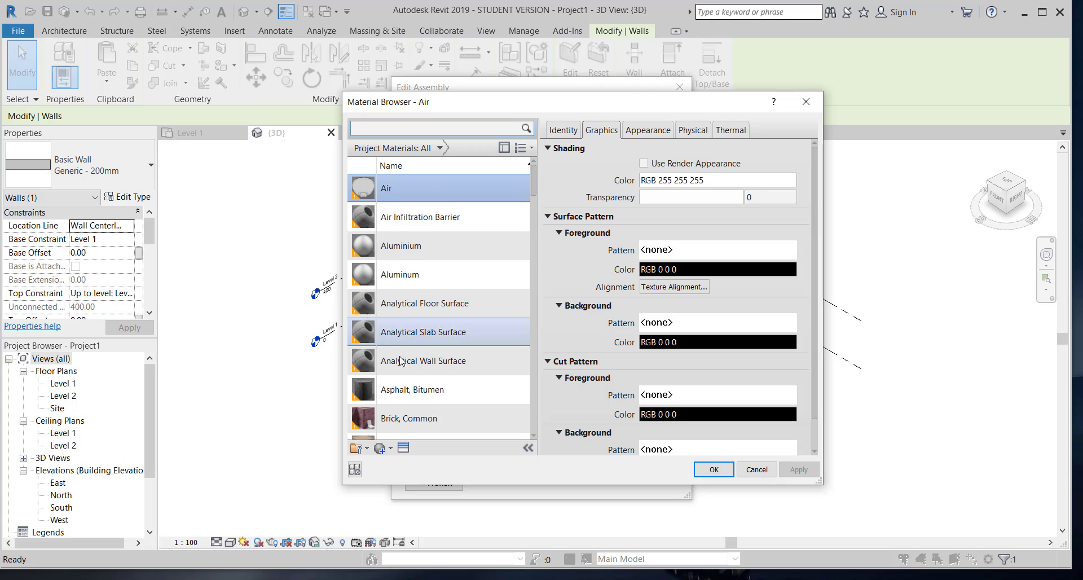
Show the material library in the Material Browser and enlarge its area to reach the AEC Materials categories.
{"action": "scroll", "coordinate": [424, 413], "scroll_direction": "down", "scroll_amount": 1}
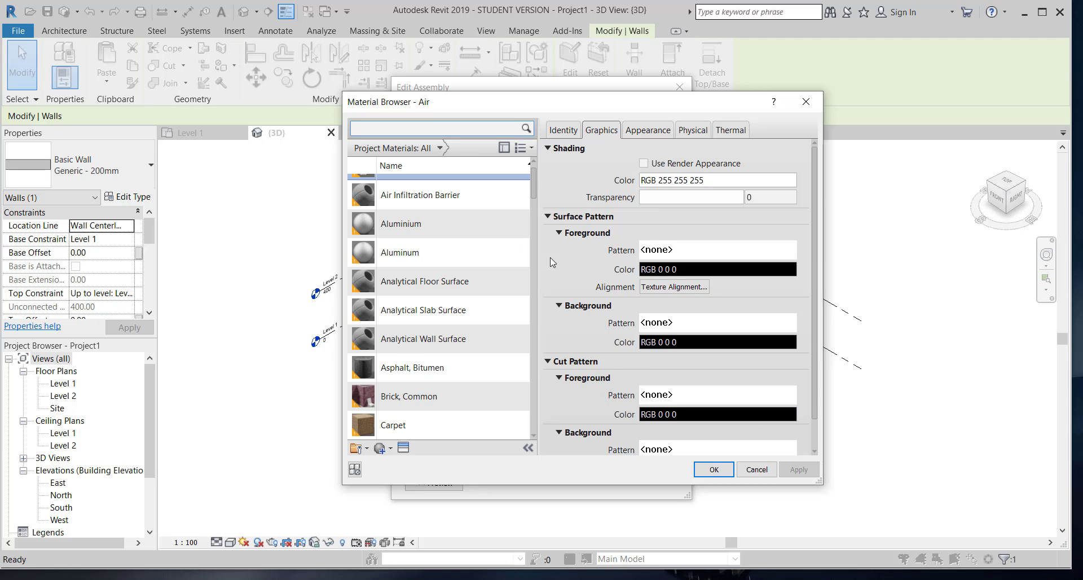
{"action": "scroll", "coordinate": [489, 169], "scroll_direction": "up", "scroll_amount": 1}
{"action": "left_click", "coordinate": [520, 149]}
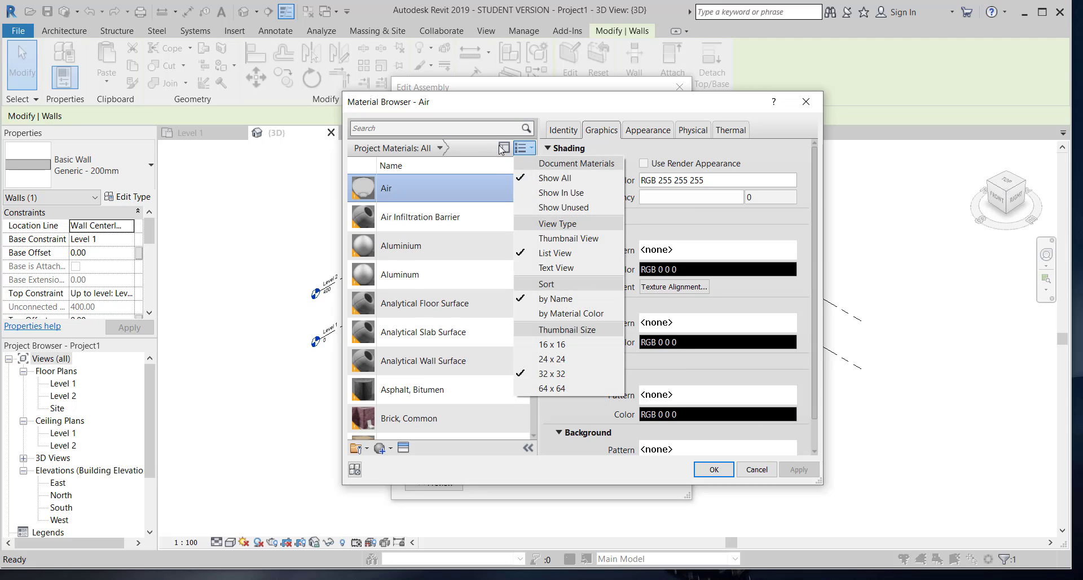
{"action": "left_click", "coordinate": [500, 148]}
{"action": "left_click", "coordinate": [504, 148]}
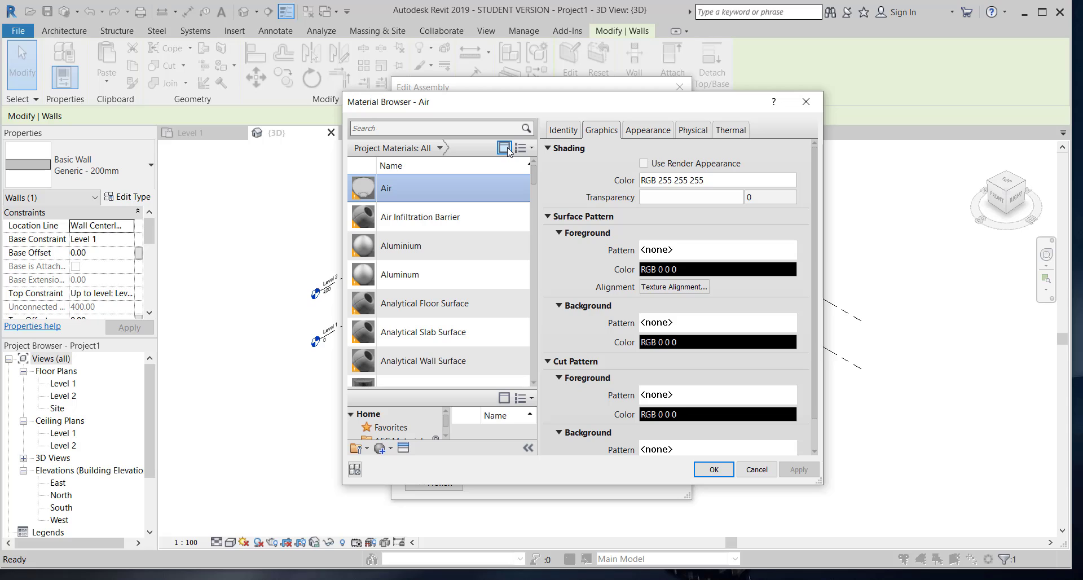
{"action": "scroll", "coordinate": [483, 302], "scroll_direction": "down", "scroll_amount": 3}
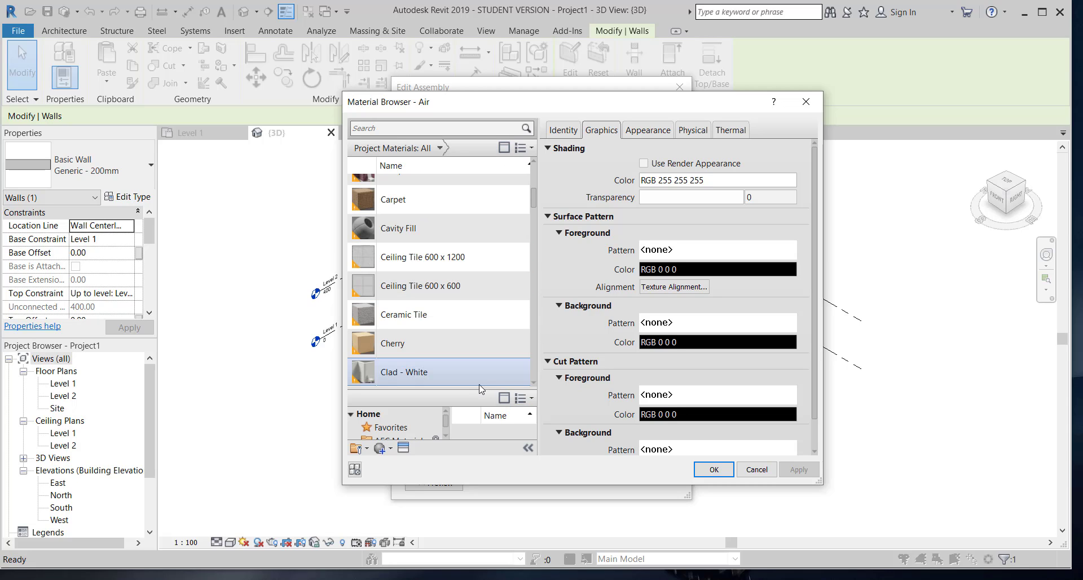
{"action": "left_click_drag", "start_coordinate": [481, 391], "coordinate": [485, 254]}
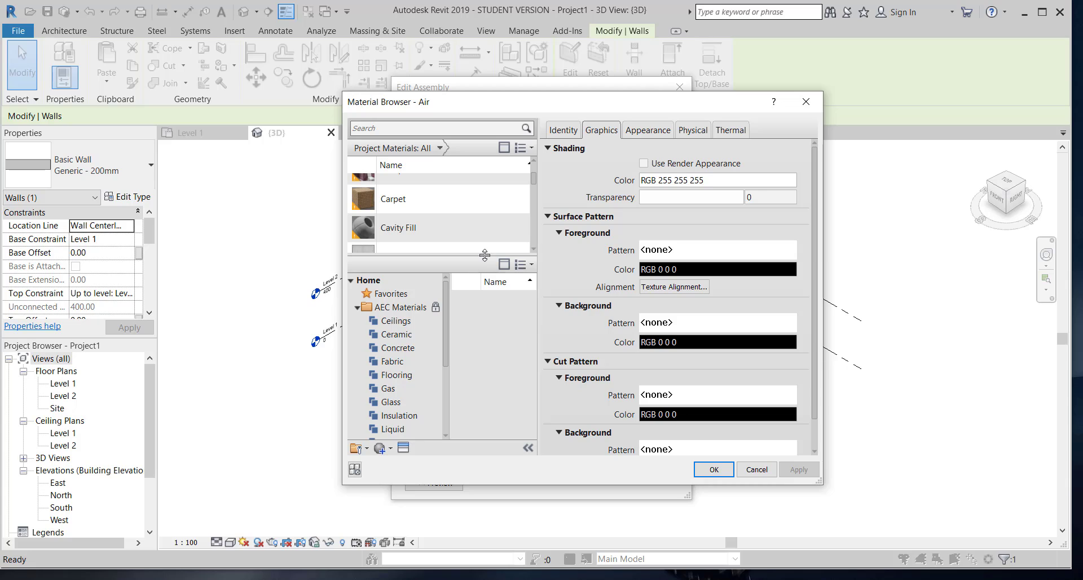
Show the Tile category of the AEC Materials library and widen the material list enough to read the full names.
{"action": "left_click", "coordinate": [418, 348]}
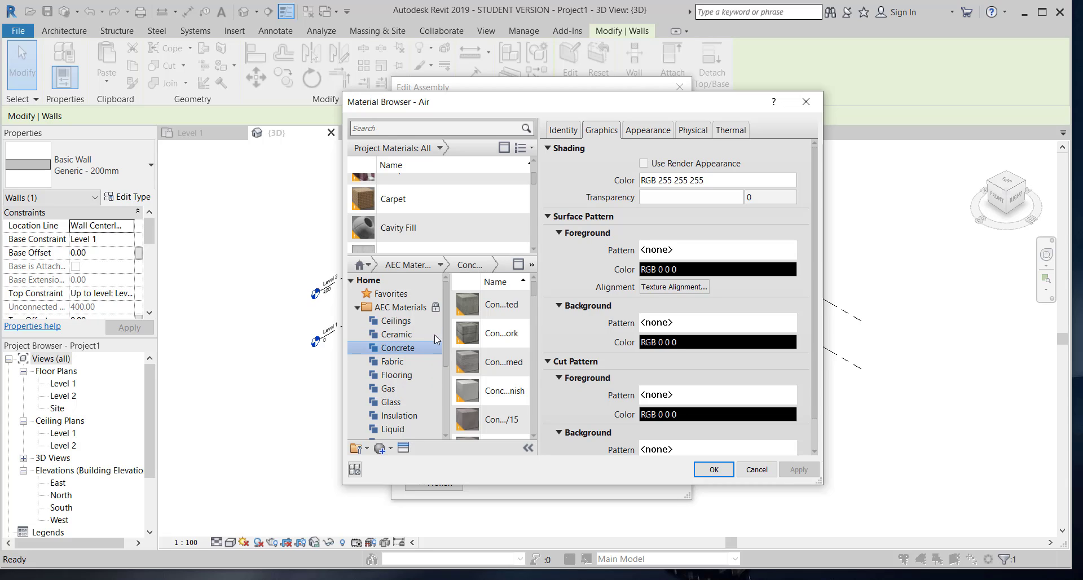
{"action": "scroll", "coordinate": [394, 371], "scroll_direction": "down", "scroll_amount": 3}
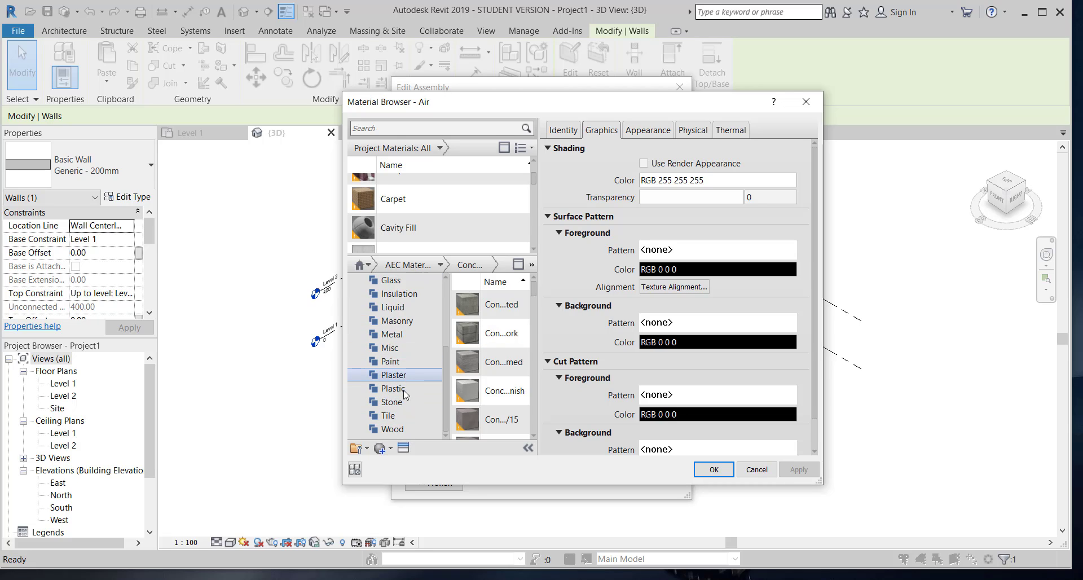
{"action": "left_click", "coordinate": [404, 414]}
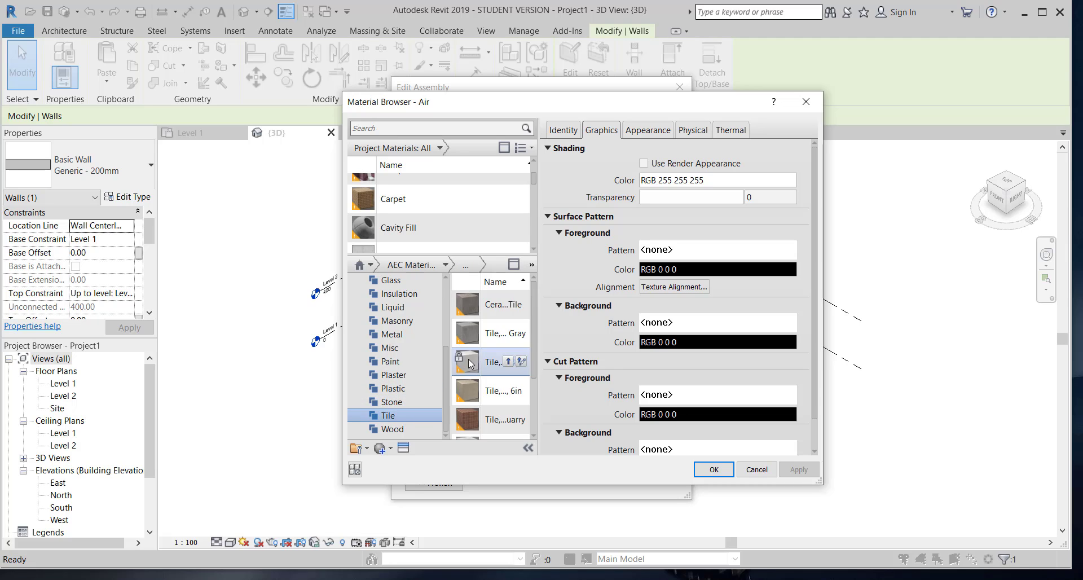
{"action": "left_click", "coordinate": [495, 315]}
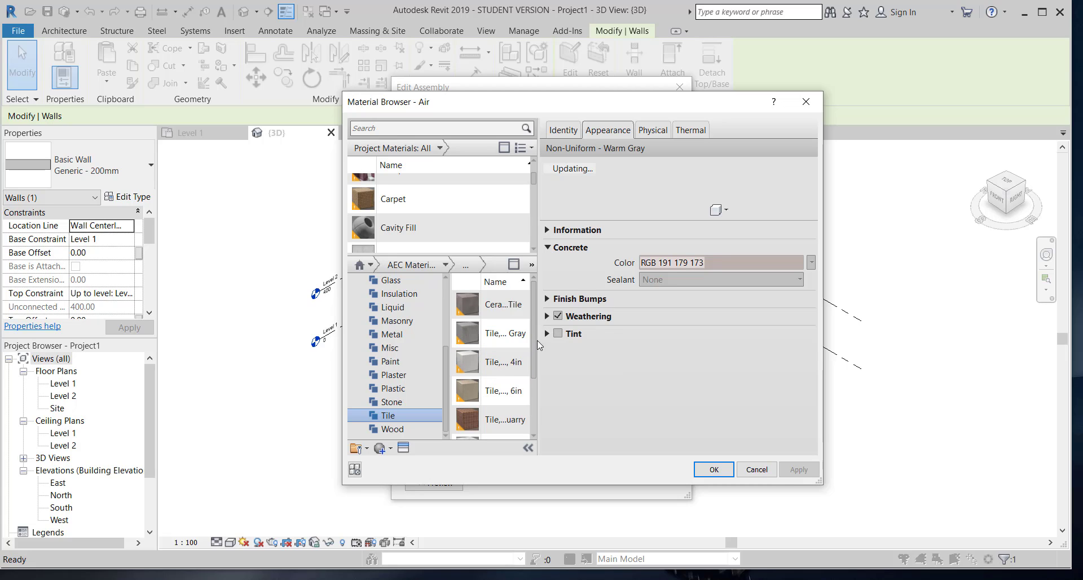
{"action": "left_click_drag", "start_coordinate": [535, 342], "coordinate": [615, 335]}
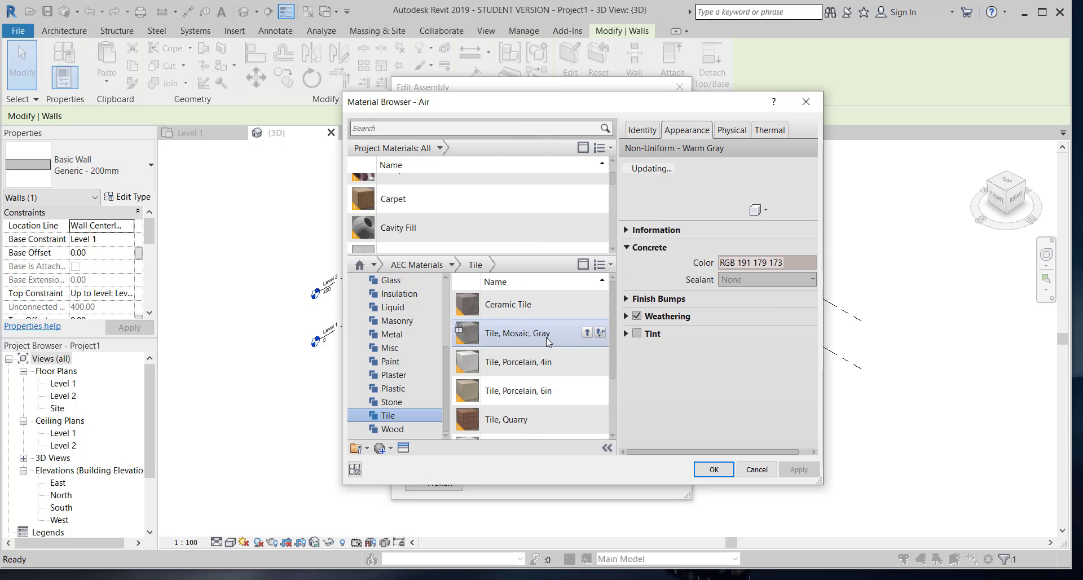
{"action": "scroll", "coordinate": [561, 366], "scroll_direction": "down", "scroll_amount": 2}
{"action": "scroll", "coordinate": [560, 370], "scroll_direction": "down", "scroll_amount": 1}
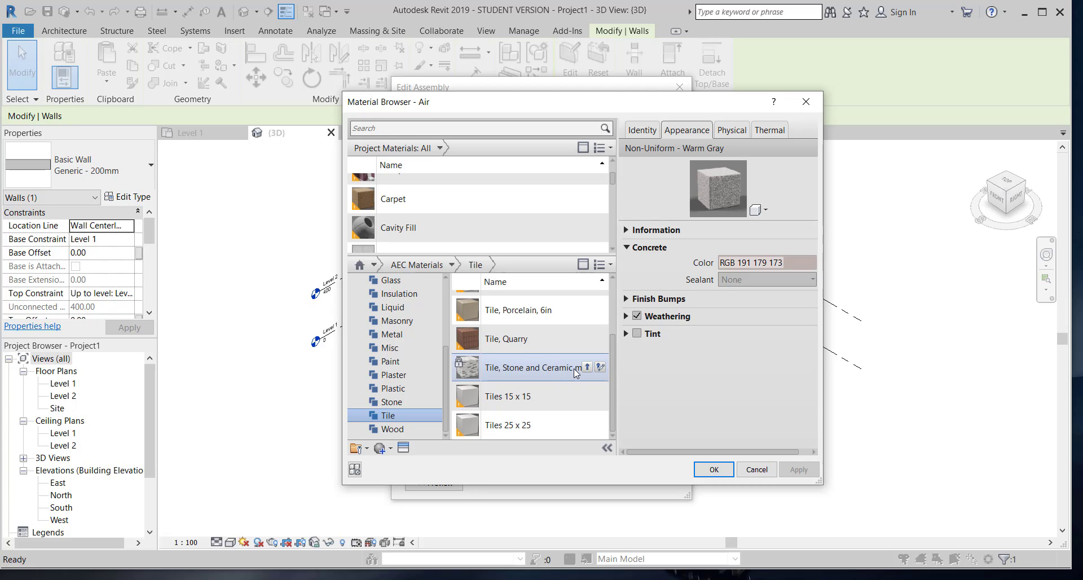
Assign Tile, Stone and Ceramic mix to the structure layer of the Generic - 200mm wall type and confirm the type changes.
{"action": "left_click", "coordinate": [587, 367]}
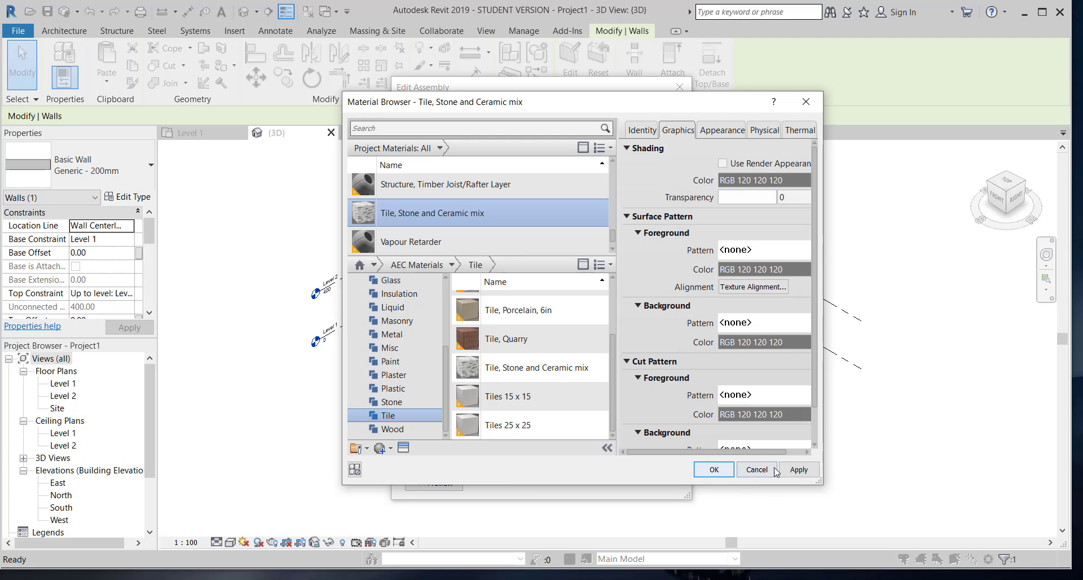
{"action": "left_click", "coordinate": [799, 470]}
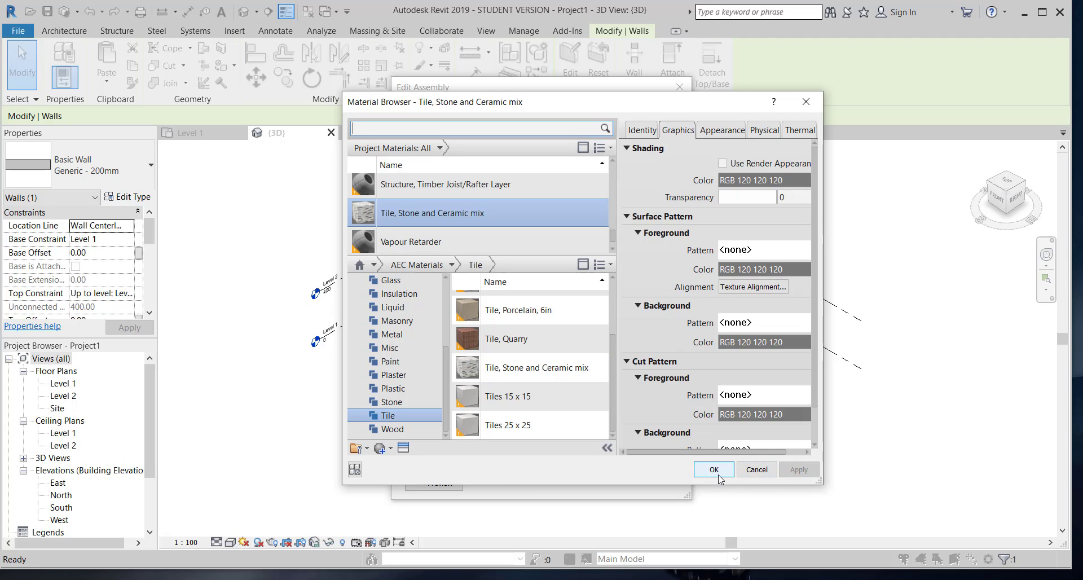
{"action": "left_click", "coordinate": [714, 469]}
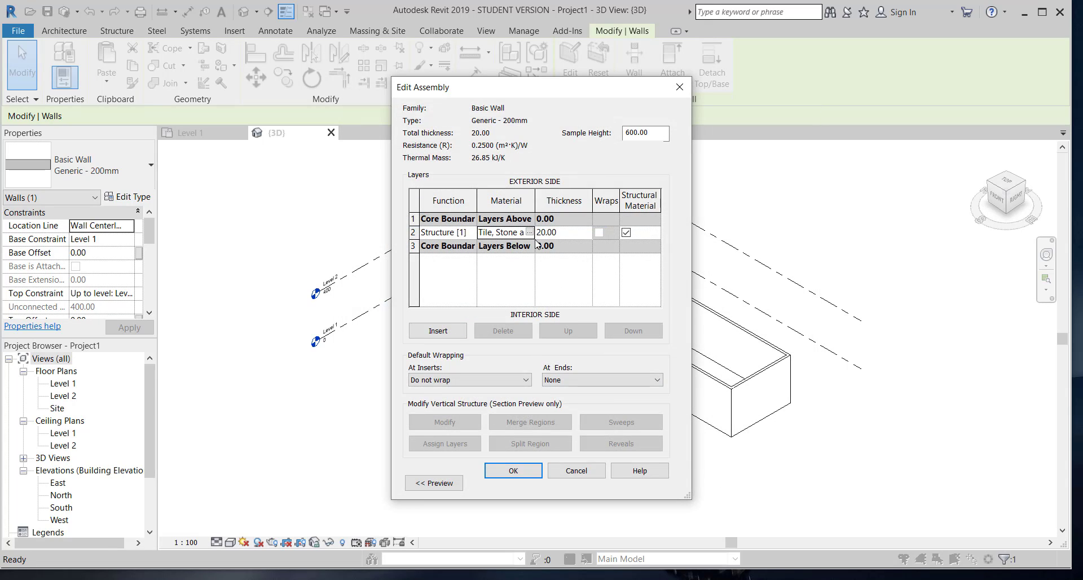
{"action": "left_click", "coordinate": [537, 469]}
{"action": "left_click", "coordinate": [525, 470]}
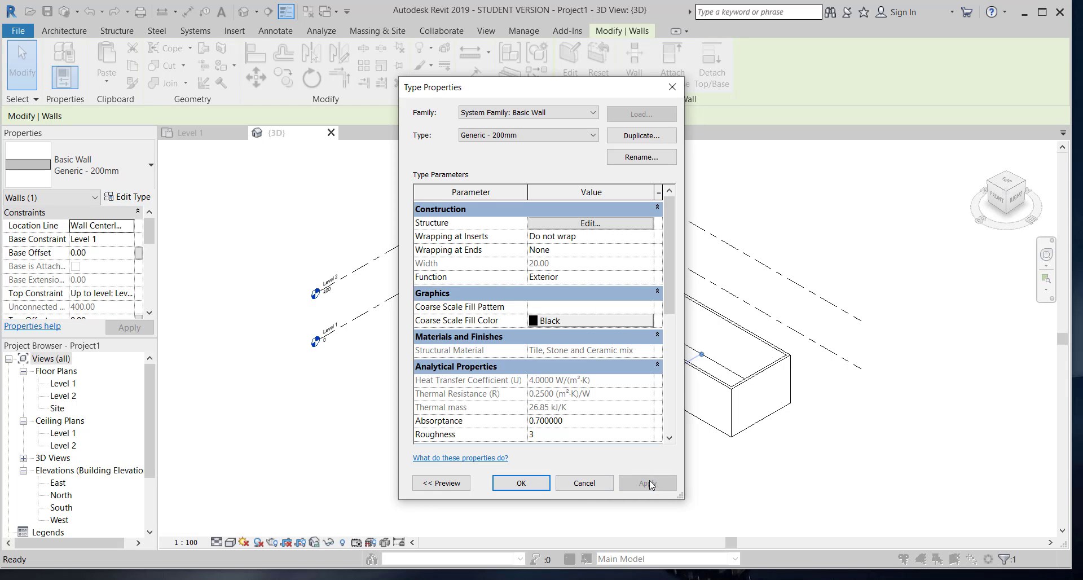
{"action": "left_click", "coordinate": [521, 483]}
{"action": "left_click", "coordinate": [490, 432]}
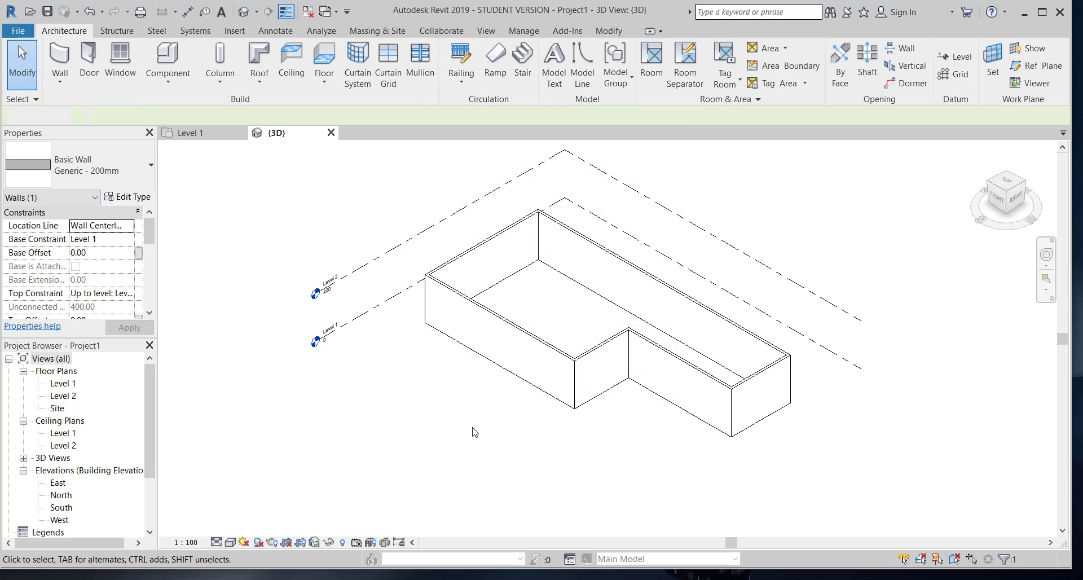
Set the 3D view's detail level to Fine and its visual style to Realistic.
{"action": "left_click", "coordinate": [217, 543]}
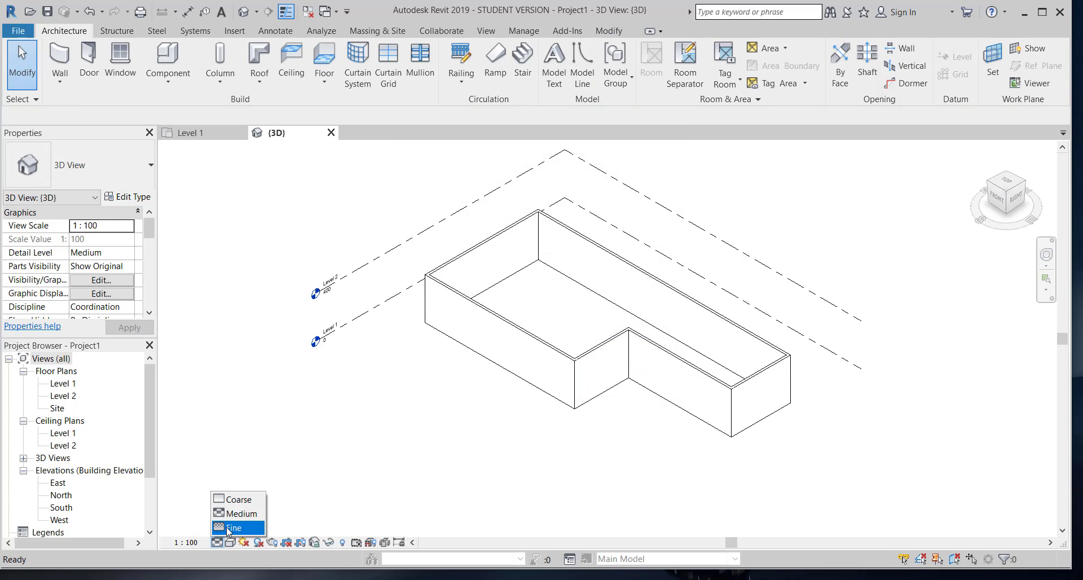
{"action": "left_click", "coordinate": [232, 528]}
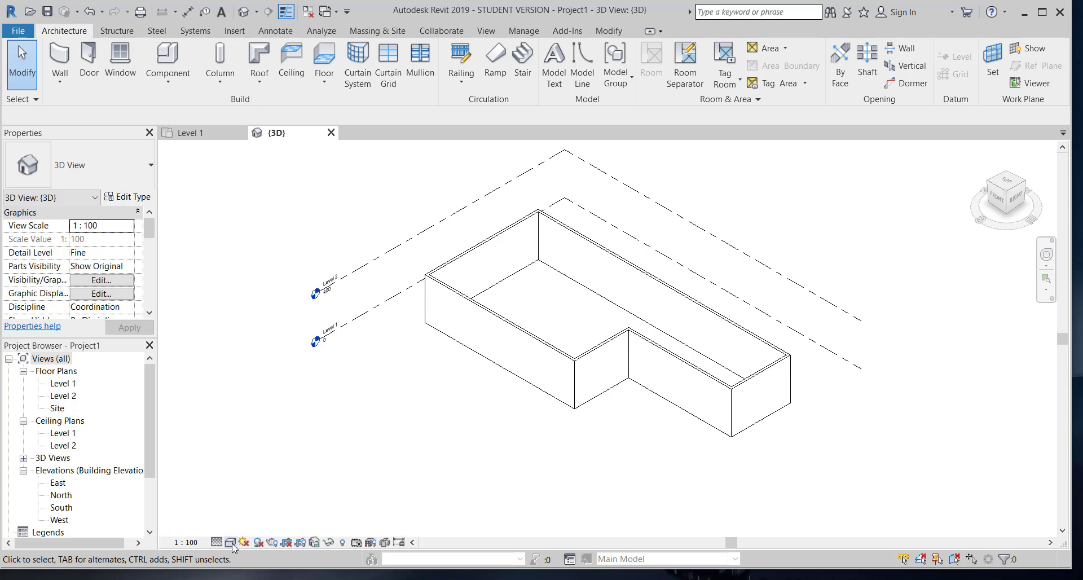
{"action": "left_click", "coordinate": [230, 542]}
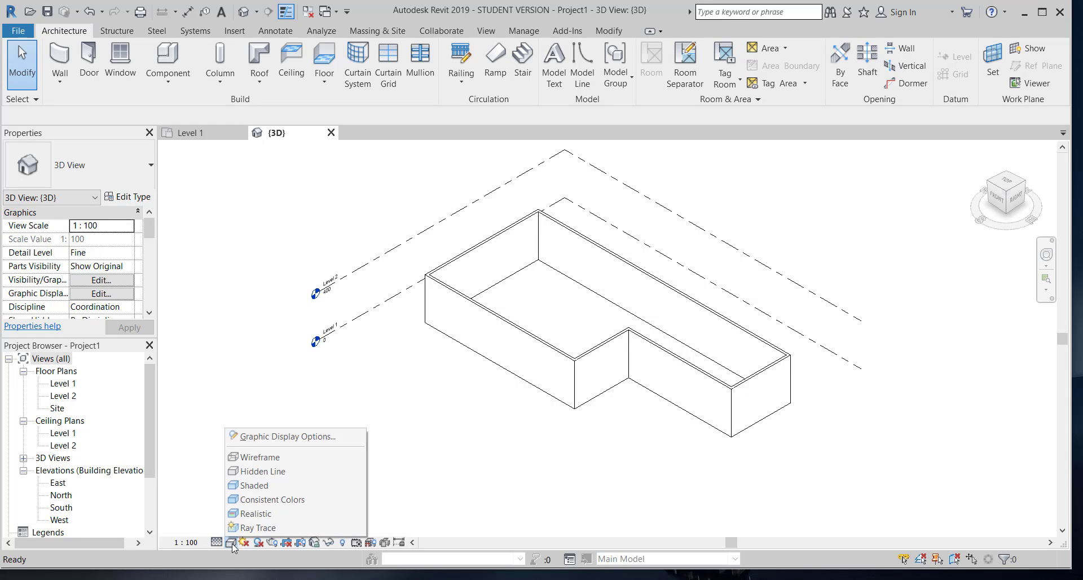
{"action": "left_click", "coordinate": [275, 513]}
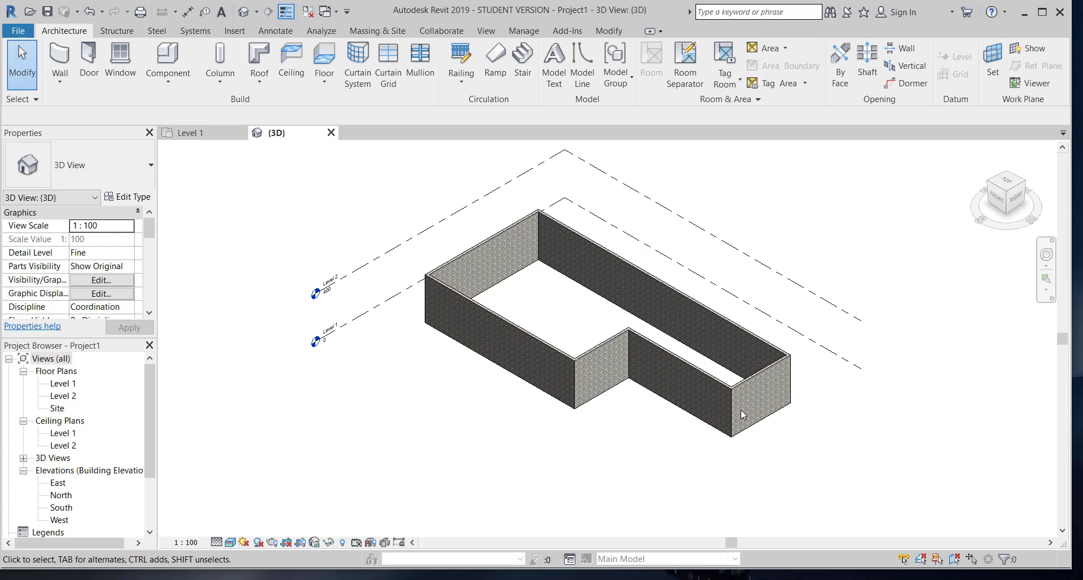
{"action": "left_click", "coordinate": [598, 383]}
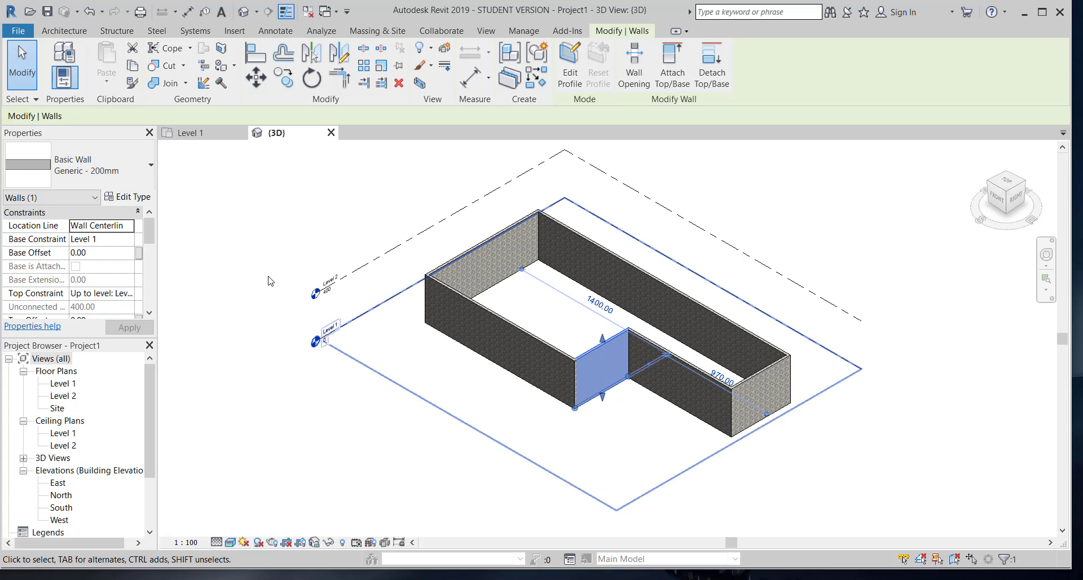
{"action": "left_click", "coordinate": [147, 199]}
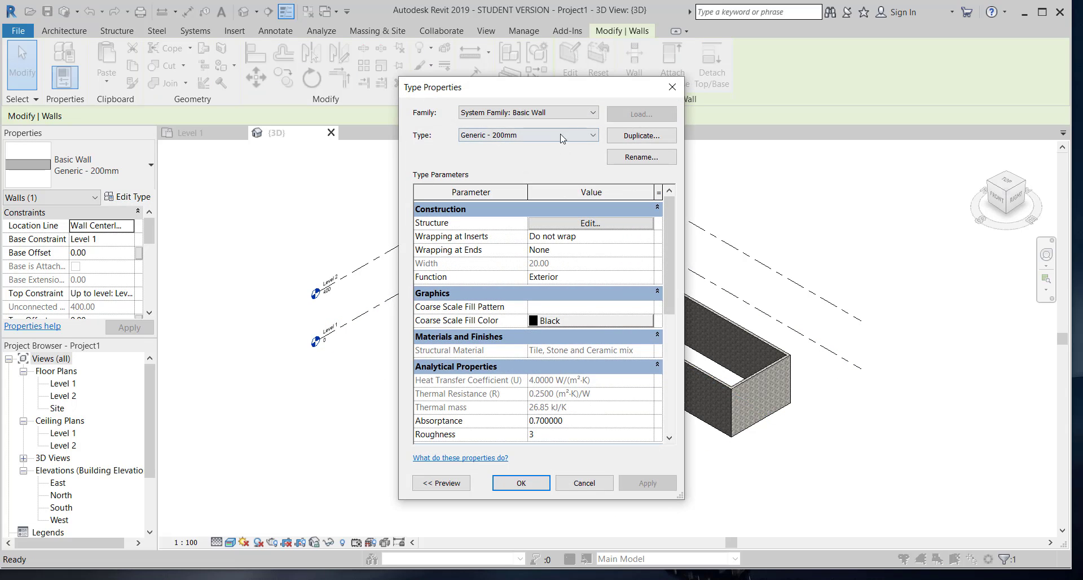
{"action": "left_click", "coordinate": [637, 138]}
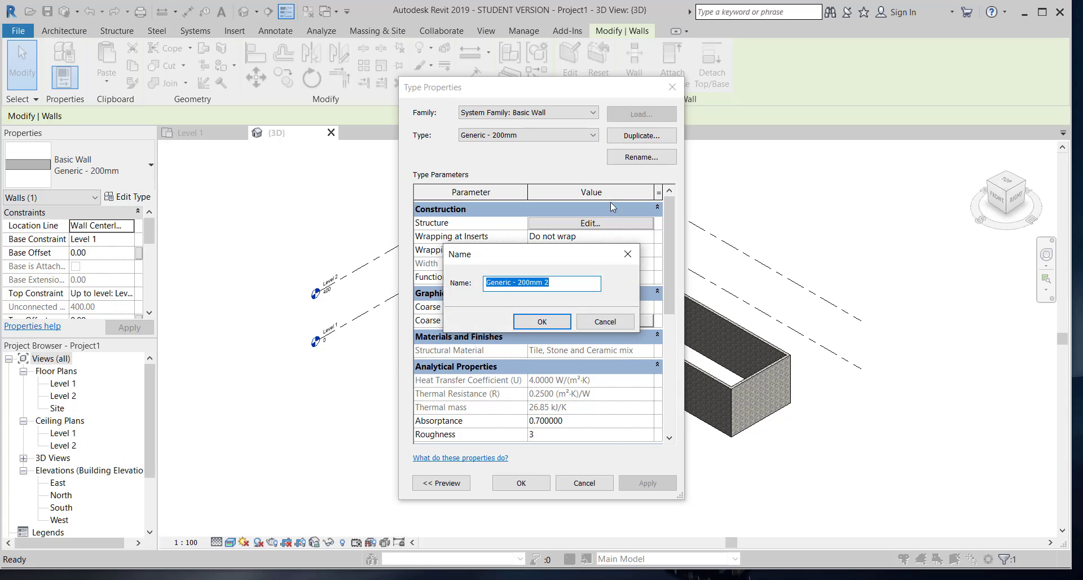
{"action": "left_click", "coordinate": [543, 323]}
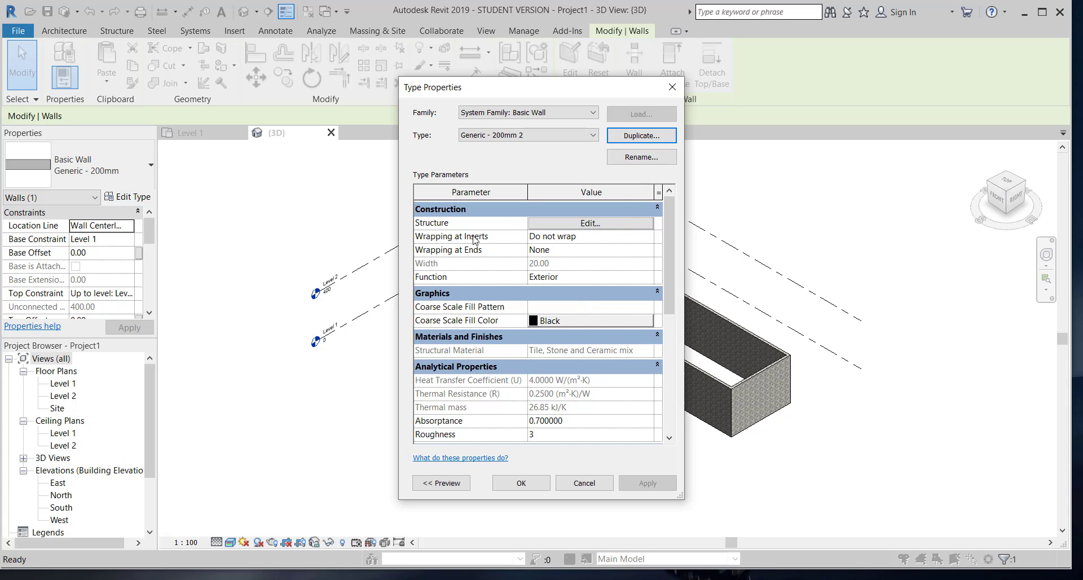
{"action": "left_click", "coordinate": [671, 86]}
{"action": "left_click", "coordinate": [835, 445]}
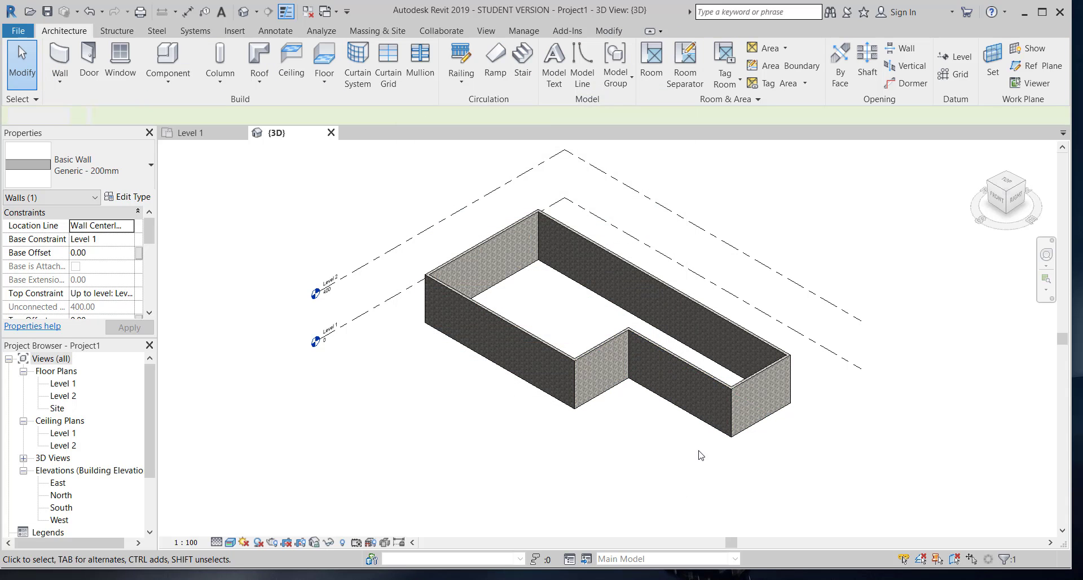
Duplicate the wall type of the short wall at the L's inner corner as Generic - 200mm 2.
{"action": "left_click", "coordinate": [596, 359]}
{"action": "left_click", "coordinate": [136, 198]}
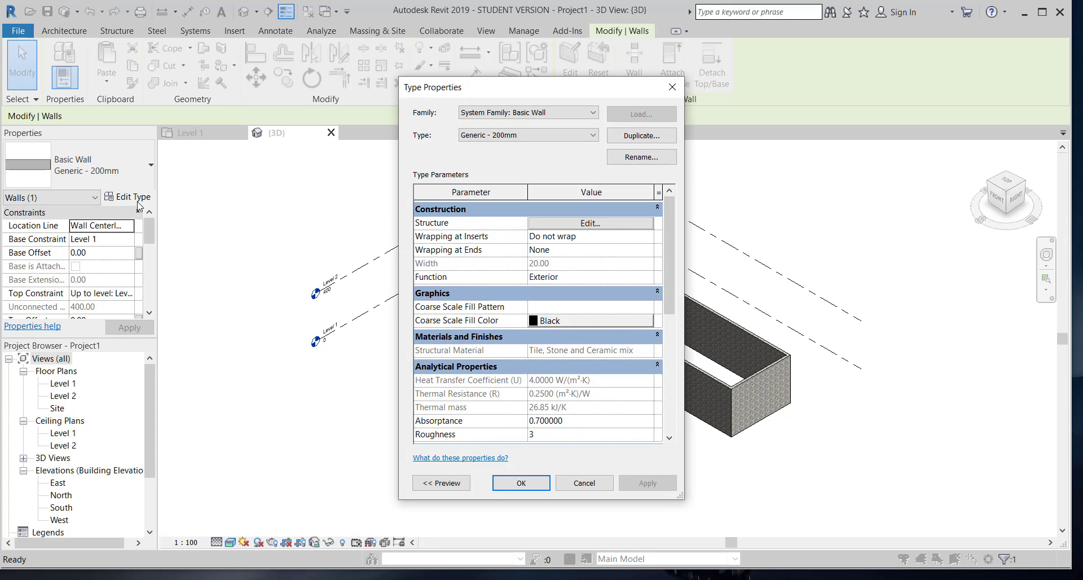
{"action": "left_click", "coordinate": [573, 136]}
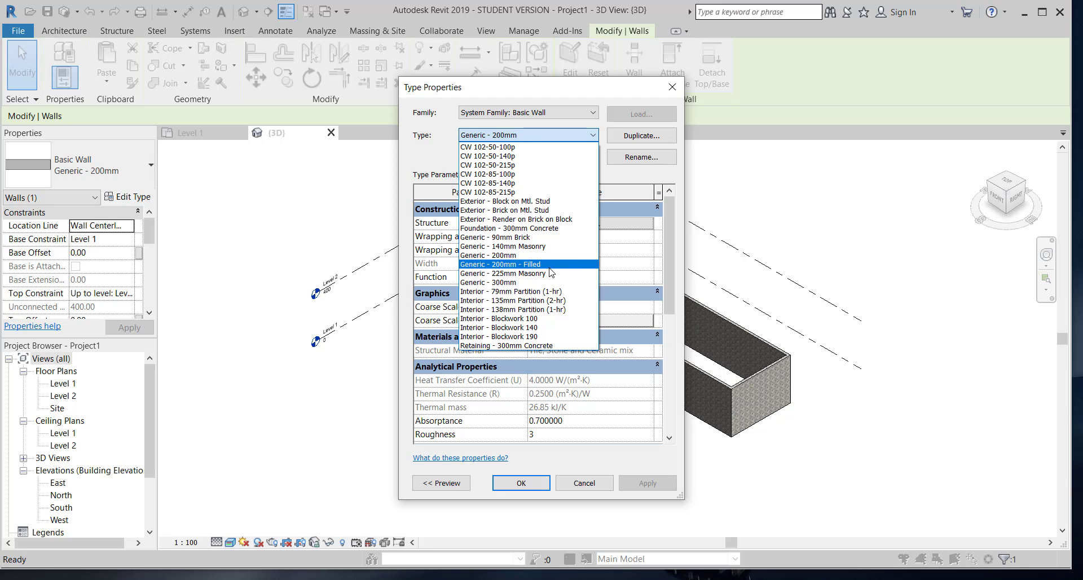
{"action": "left_click", "coordinate": [645, 143]}
{"action": "left_click", "coordinate": [642, 136]}
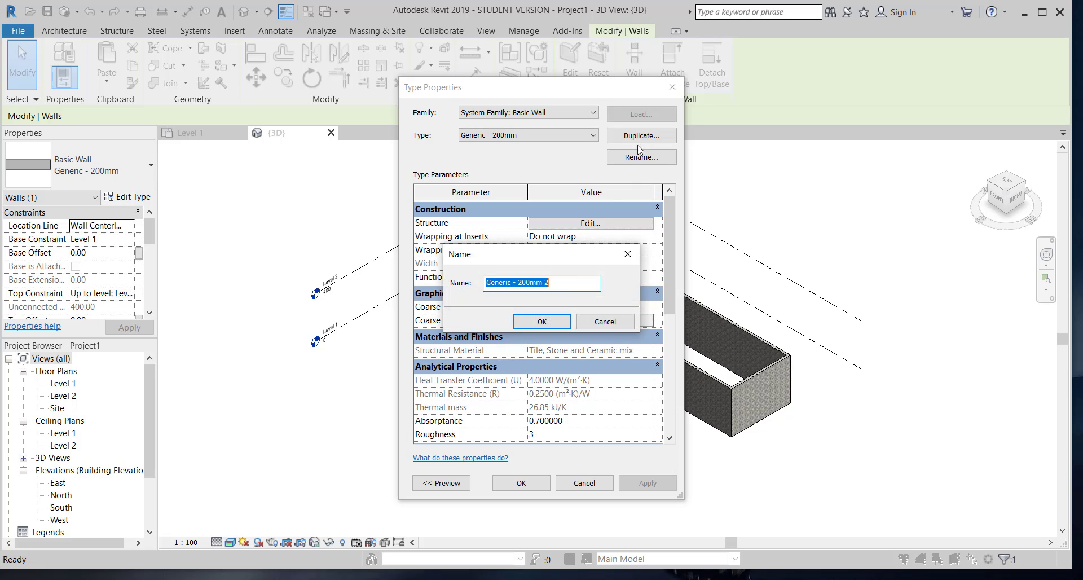
{"action": "left_click", "coordinate": [555, 322]}
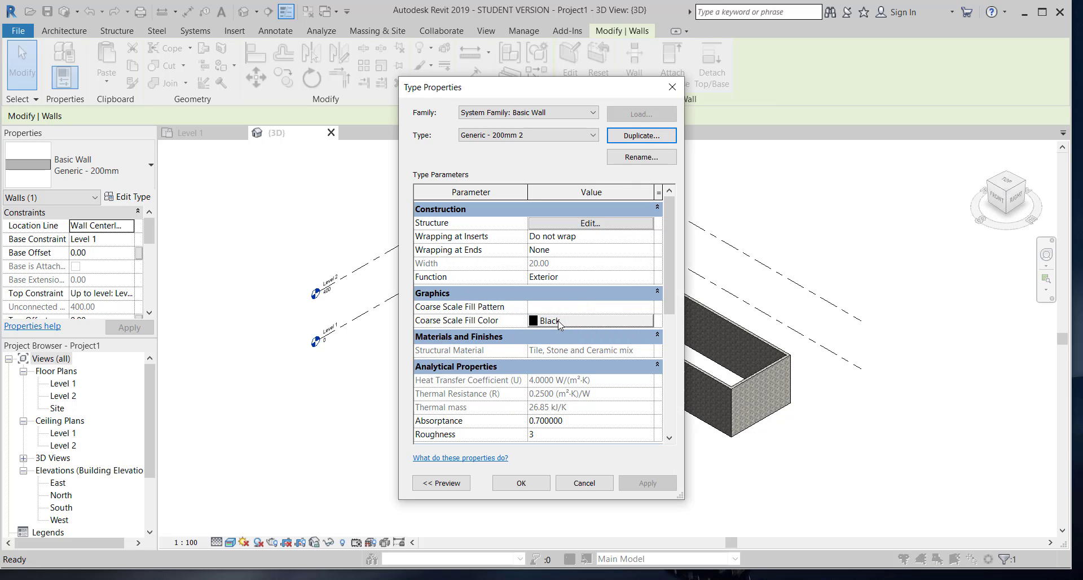
Assign Tile, Quarry from the AEC Tile category to the structure layer of Generic - 200mm 2 and confirm the type changes.
{"action": "left_click", "coordinate": [608, 224]}
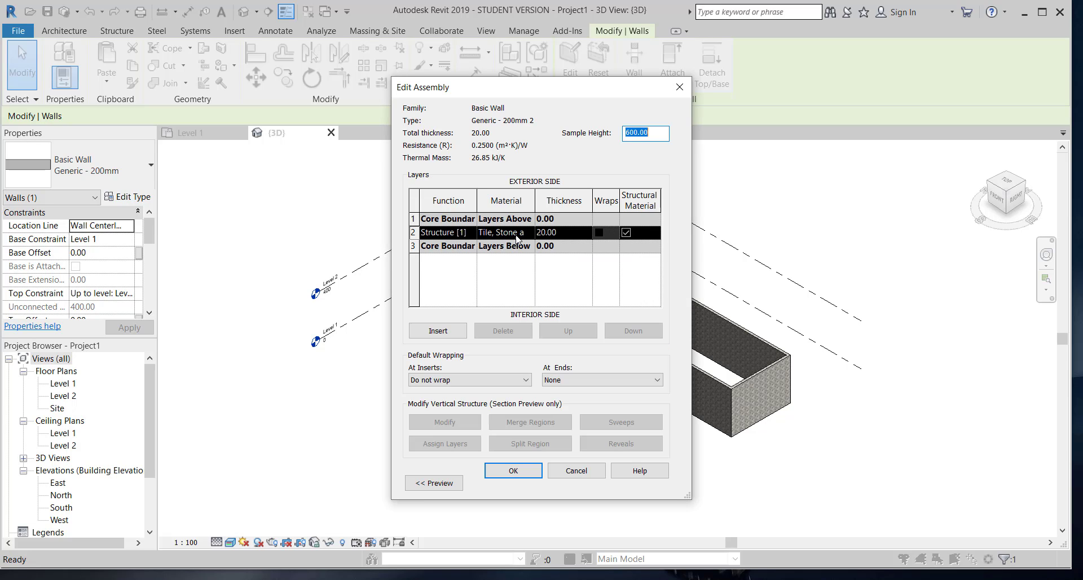
{"action": "left_click", "coordinate": [517, 239]}
{"action": "left_click", "coordinate": [532, 233]}
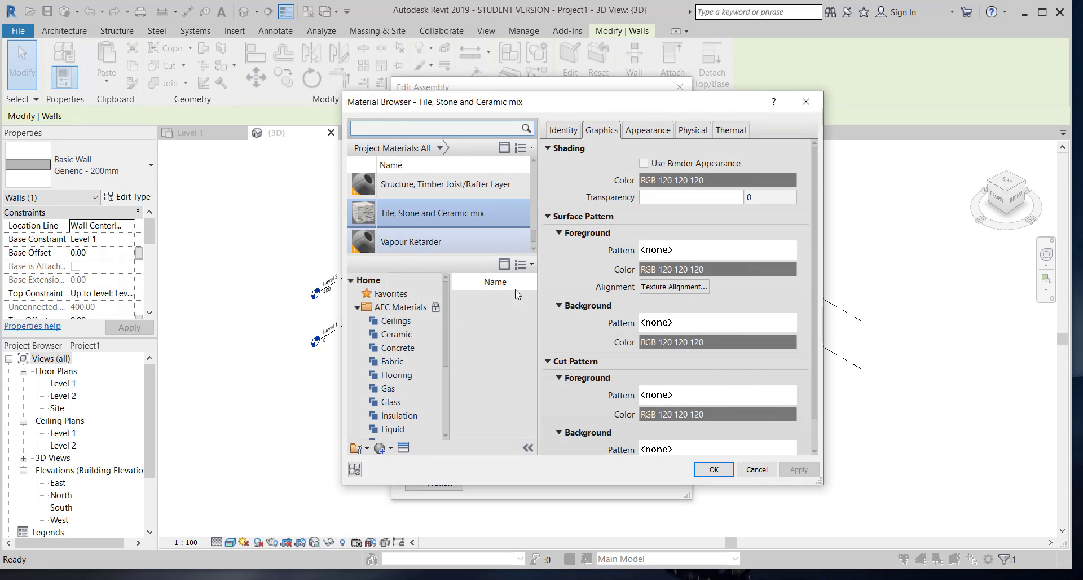
{"action": "scroll", "coordinate": [409, 400], "scroll_direction": "down", "scroll_amount": 3}
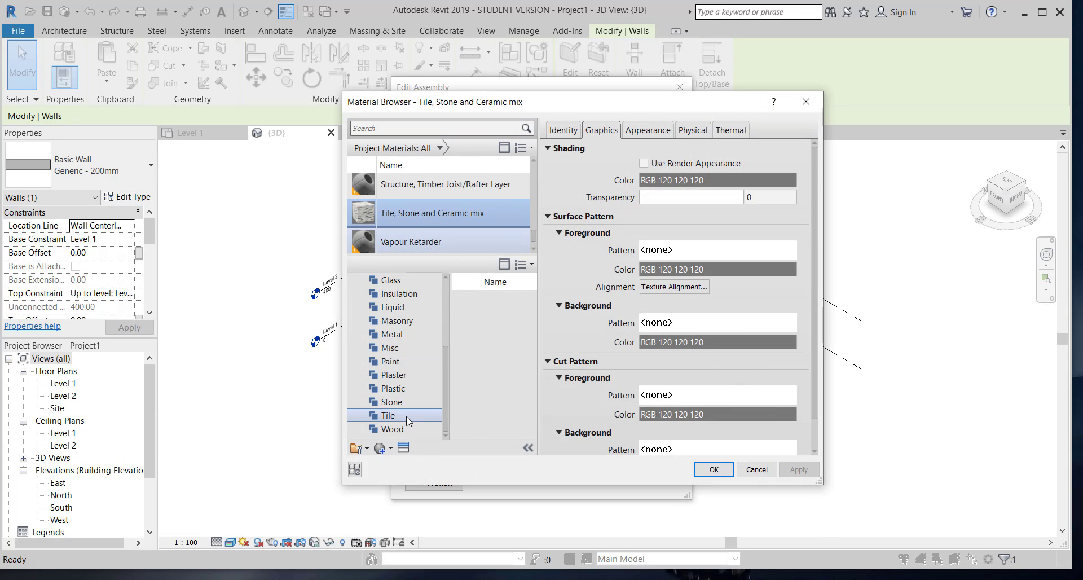
{"action": "left_click", "coordinate": [409, 417]}
{"action": "mouse_move", "coordinate": [494, 381]}
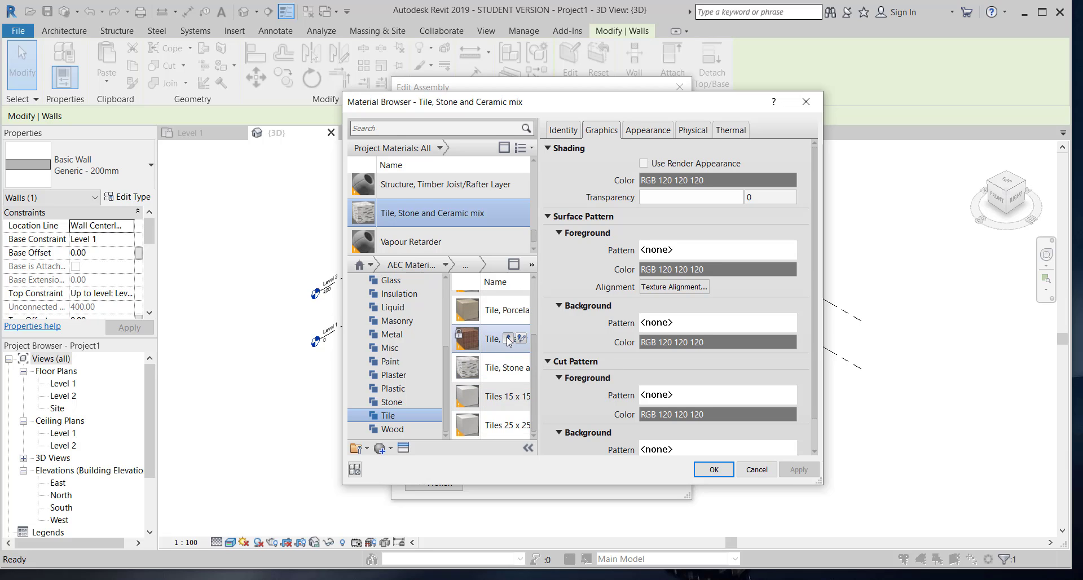
{"action": "left_click", "coordinate": [508, 339]}
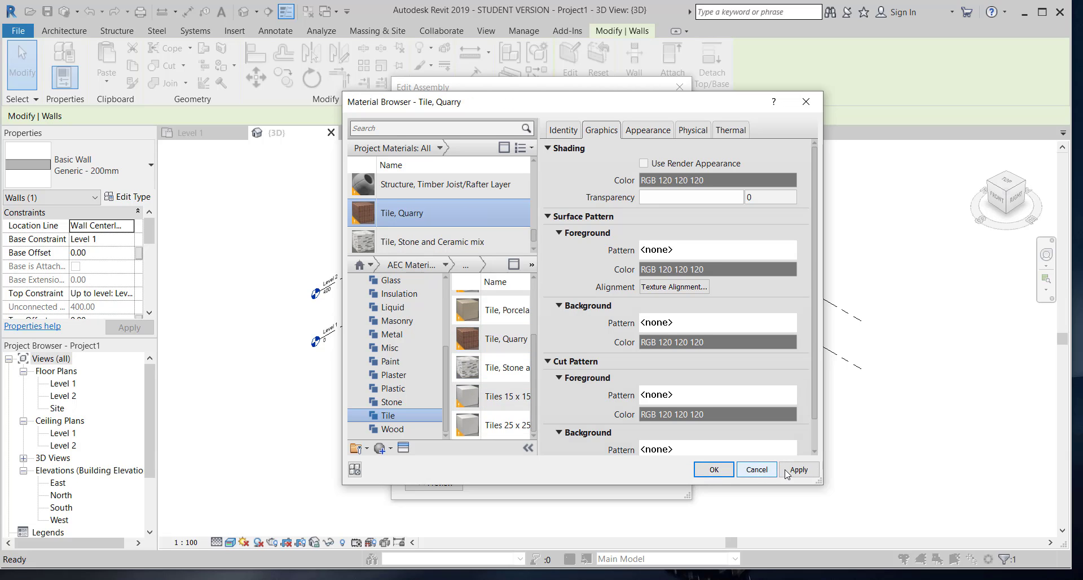
{"action": "left_click", "coordinate": [714, 469]}
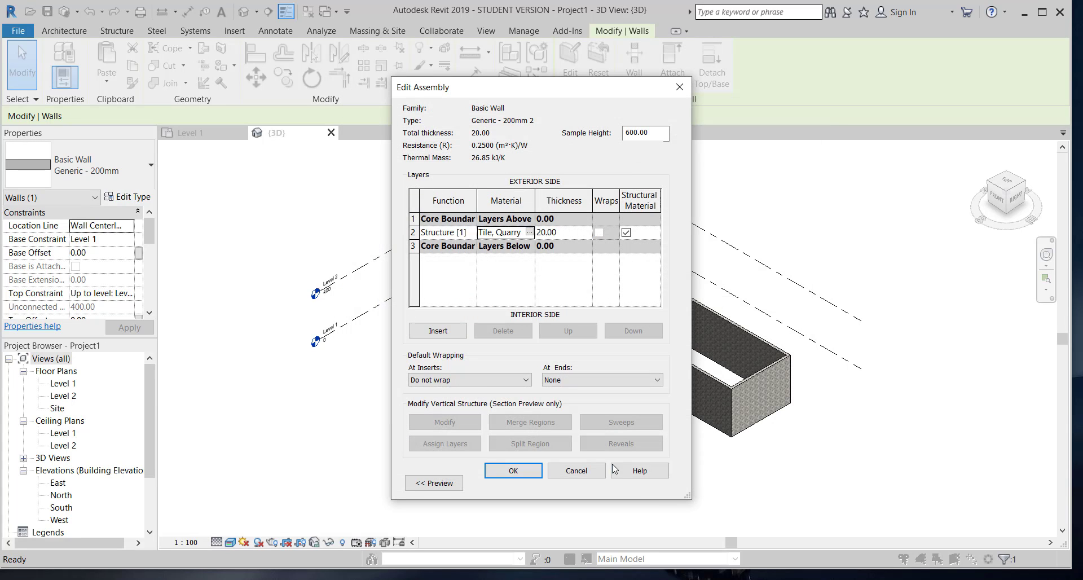
{"action": "left_click", "coordinate": [523, 474]}
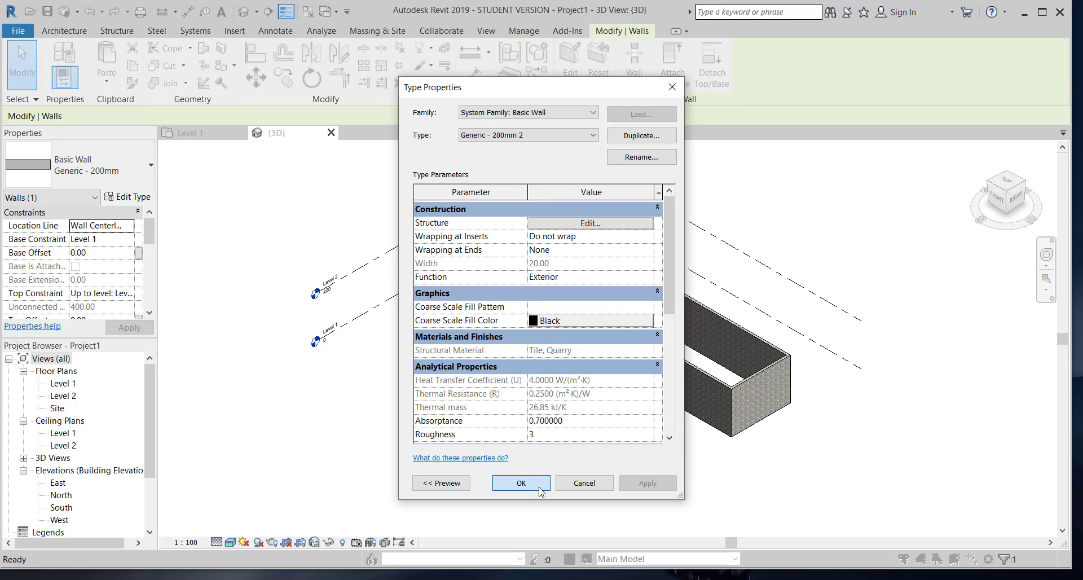
{"action": "left_click", "coordinate": [521, 483]}
{"action": "left_click", "coordinate": [636, 459]}
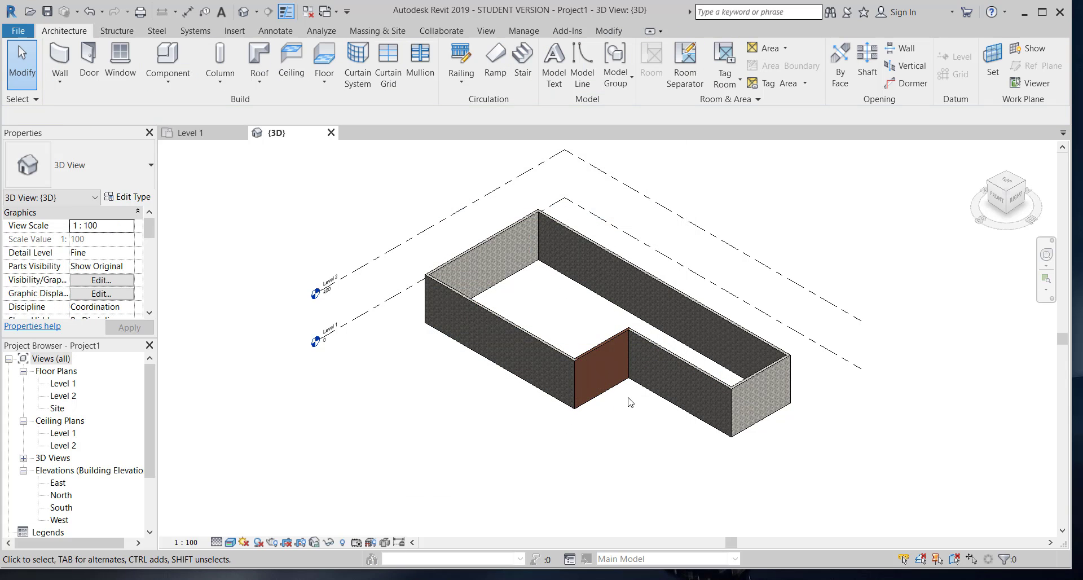
Set the structure layer thickness of the Generic - 200mm wall type to 100.00 and apply the type changes.
{"action": "scroll", "coordinate": [604, 355], "scroll_direction": "up", "scroll_amount": 5}
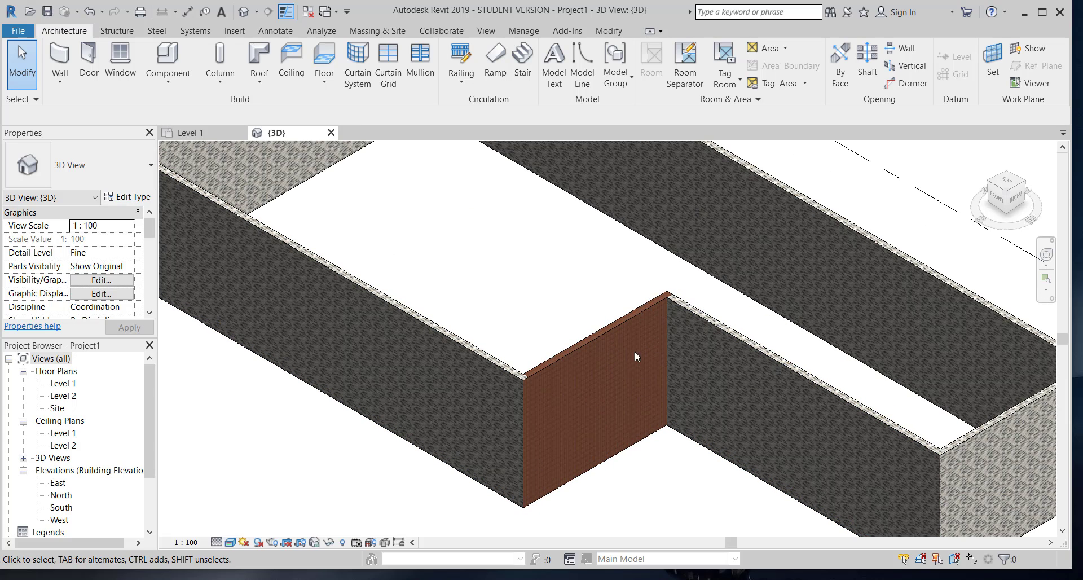
{"action": "scroll", "coordinate": [581, 384], "scroll_direction": "down", "scroll_amount": 3}
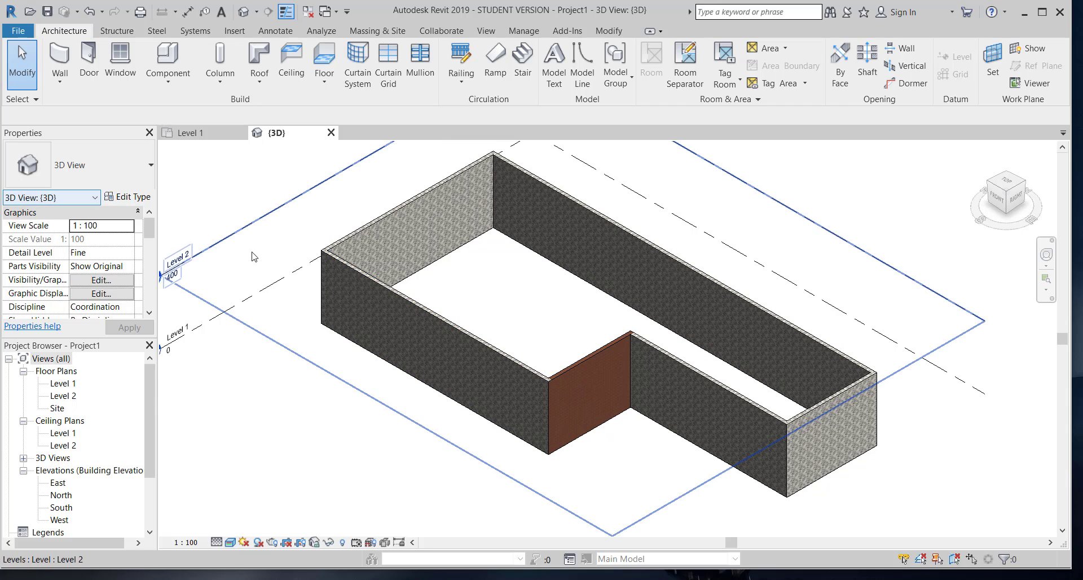
{"action": "left_click", "coordinate": [467, 341]}
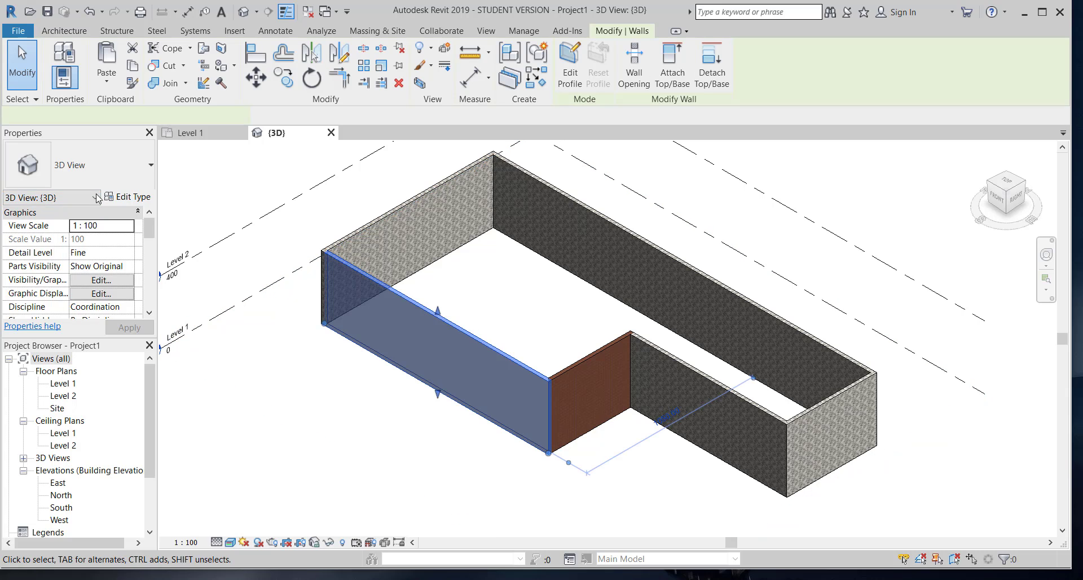
{"action": "left_click", "coordinate": [129, 197]}
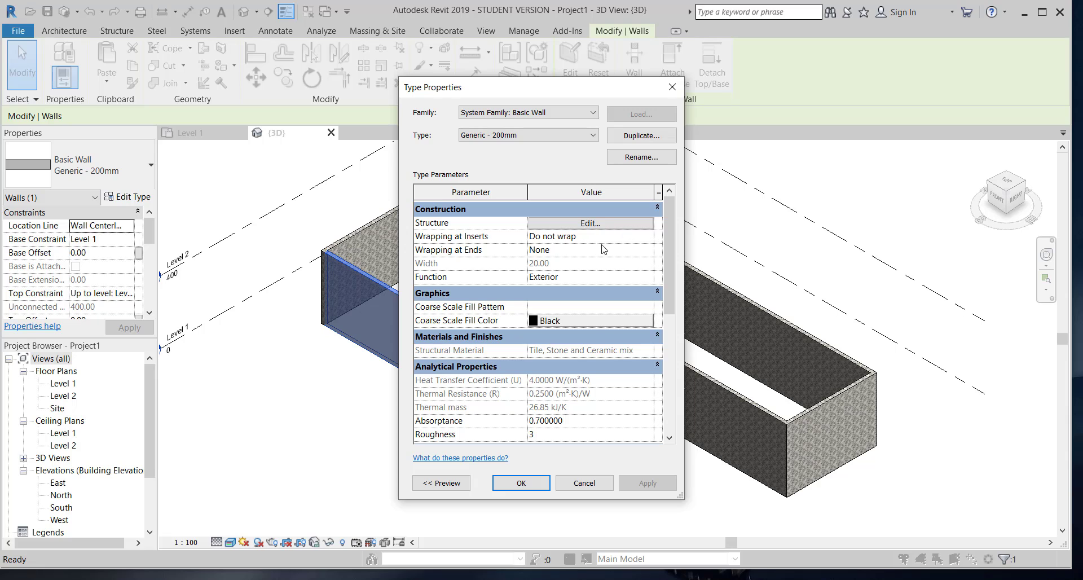
{"action": "scroll", "coordinate": [635, 337], "scroll_direction": "down", "scroll_amount": 5}
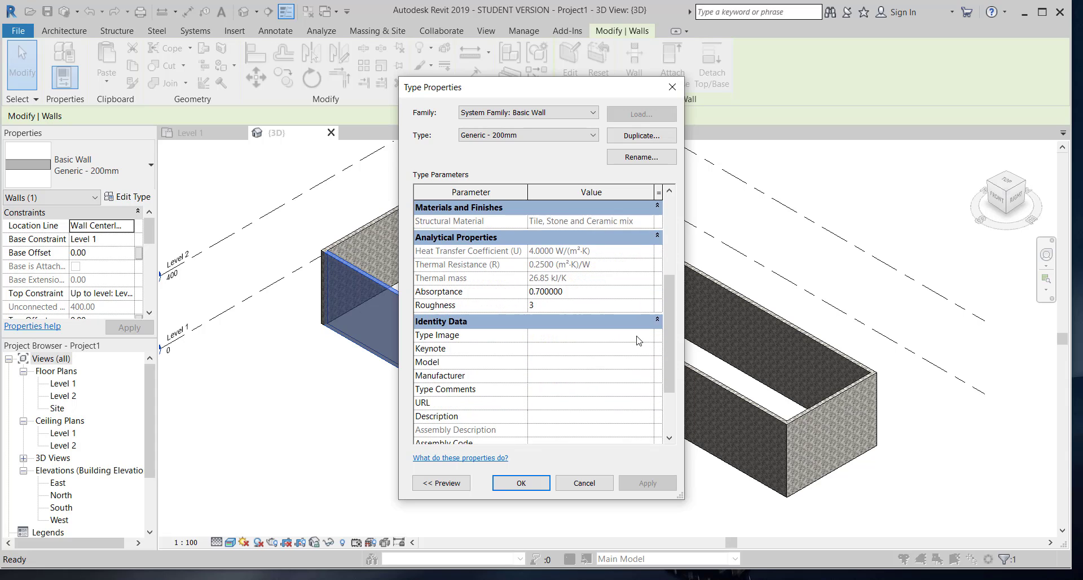
{"action": "scroll", "coordinate": [640, 334], "scroll_direction": "up", "scroll_amount": 5}
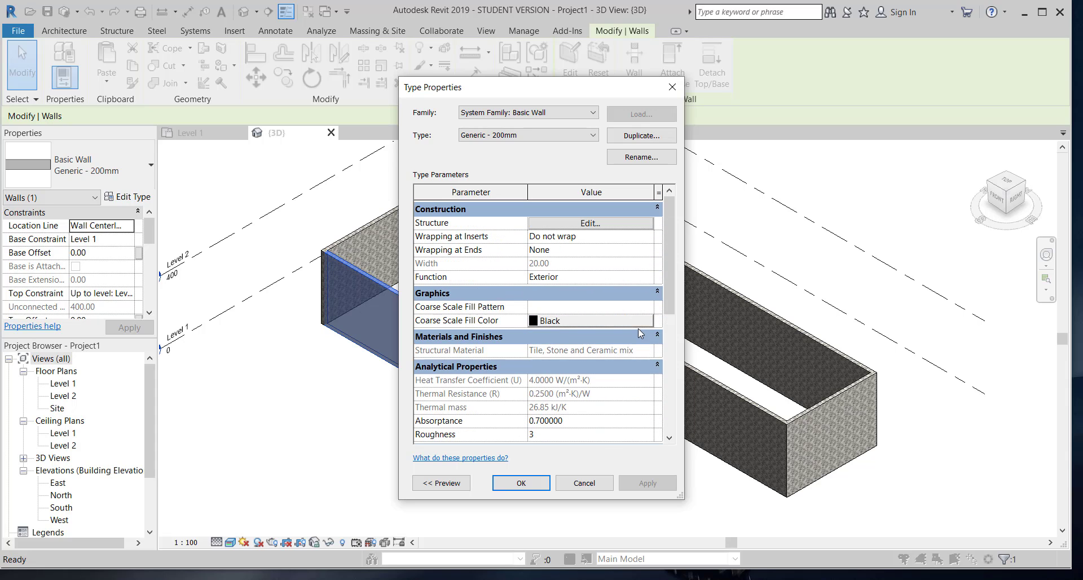
{"action": "left_click", "coordinate": [602, 224]}
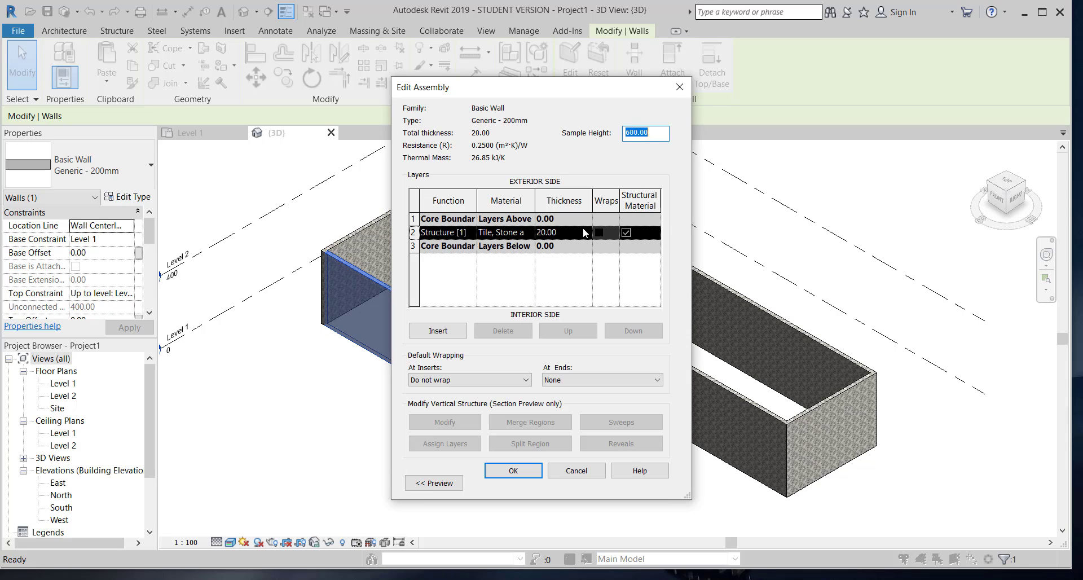
{"action": "left_click", "coordinate": [575, 234]}
{"action": "left_click", "coordinate": [576, 233]}
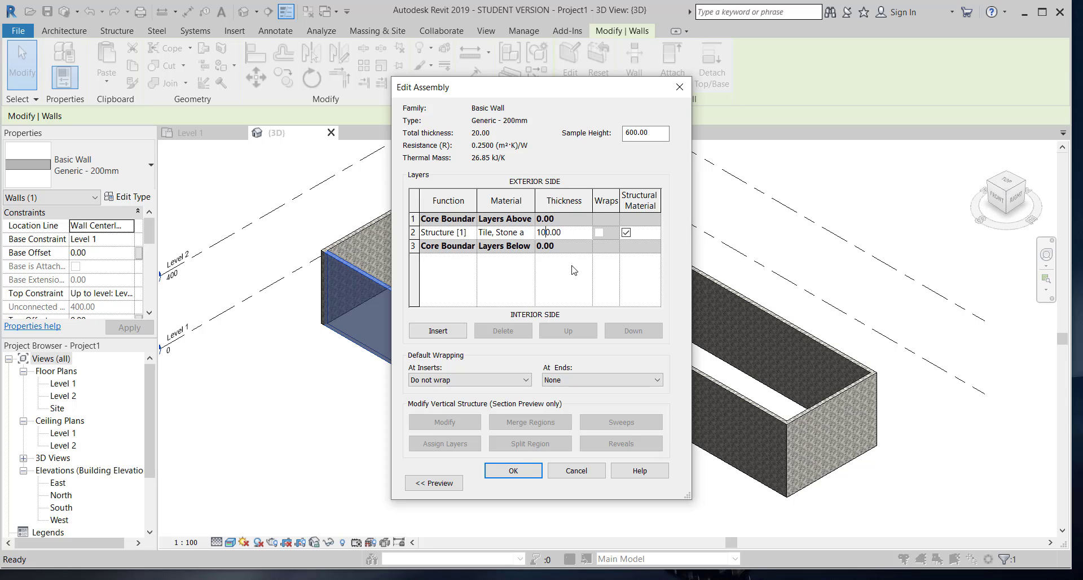
{"action": "left_click", "coordinate": [513, 471]}
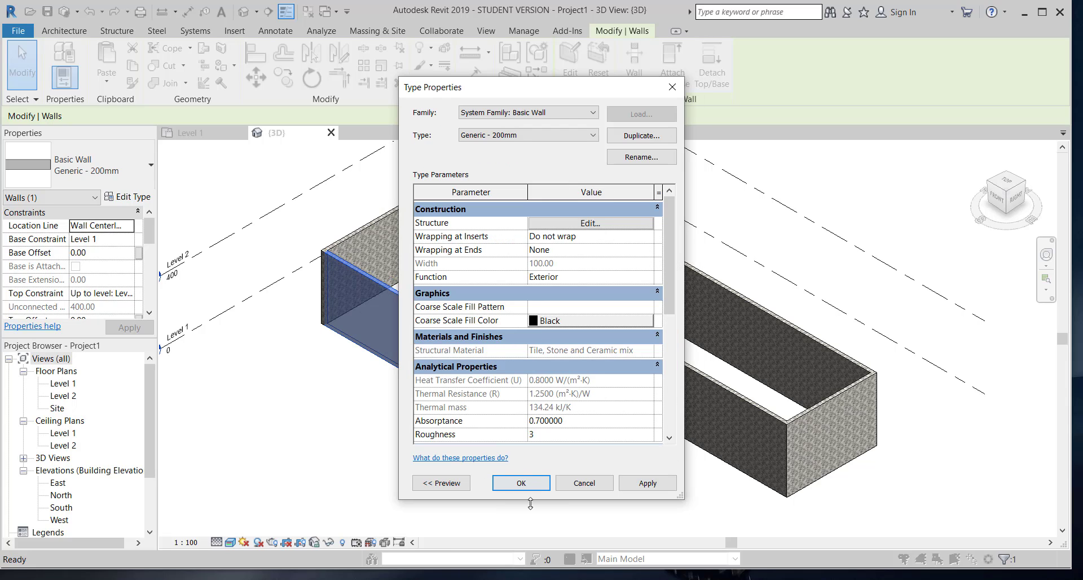
{"action": "left_click", "coordinate": [653, 486]}
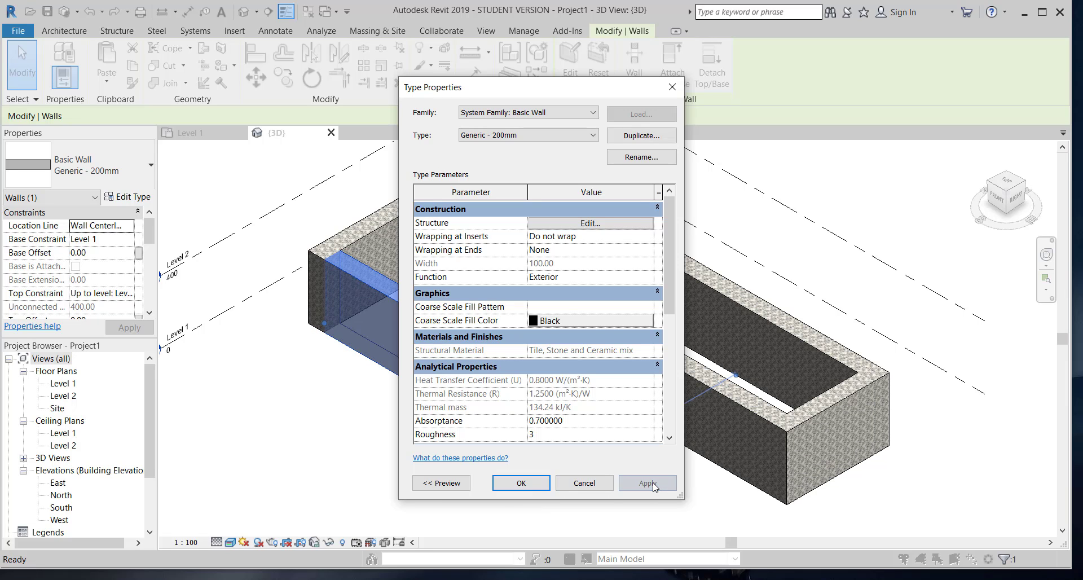
{"action": "left_click", "coordinate": [547, 485]}
{"action": "left_click", "coordinate": [356, 477]}
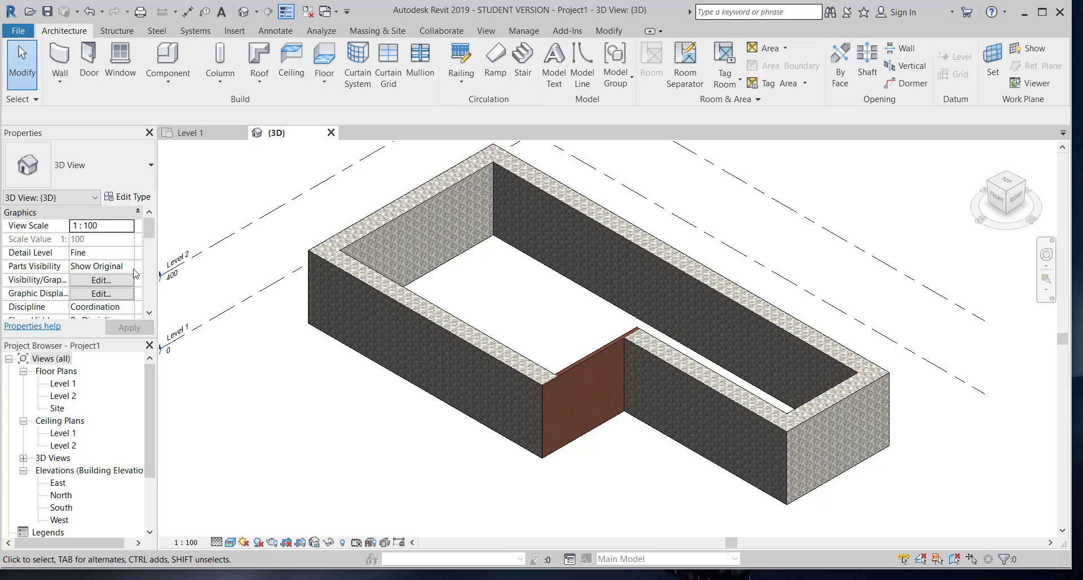
Turn on the sun path display in the 3D view's properties.
{"action": "scroll", "coordinate": [108, 274], "scroll_direction": "down", "scroll_amount": 5}
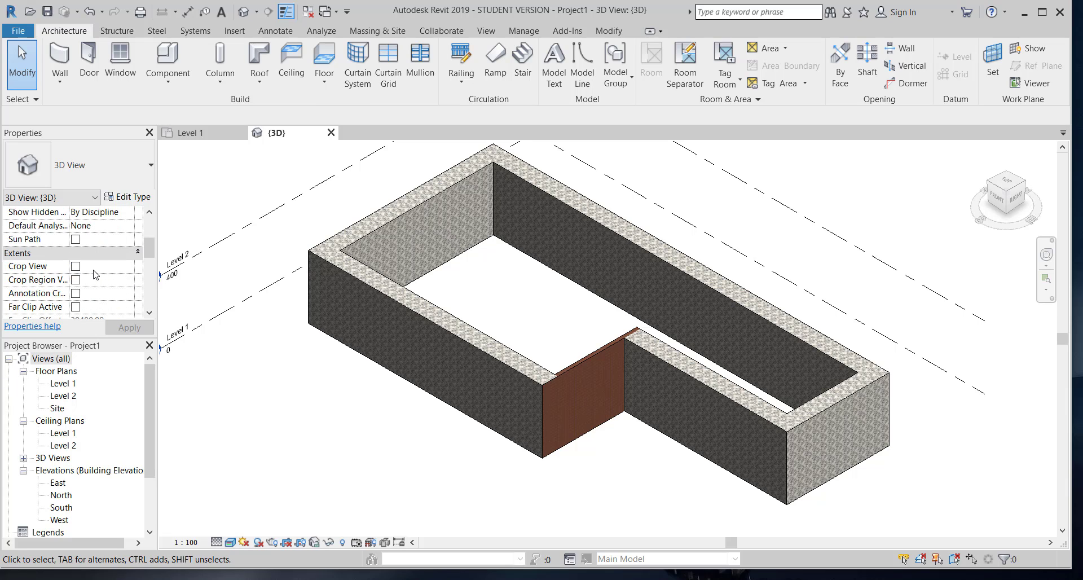
{"action": "left_click", "coordinate": [76, 240]}
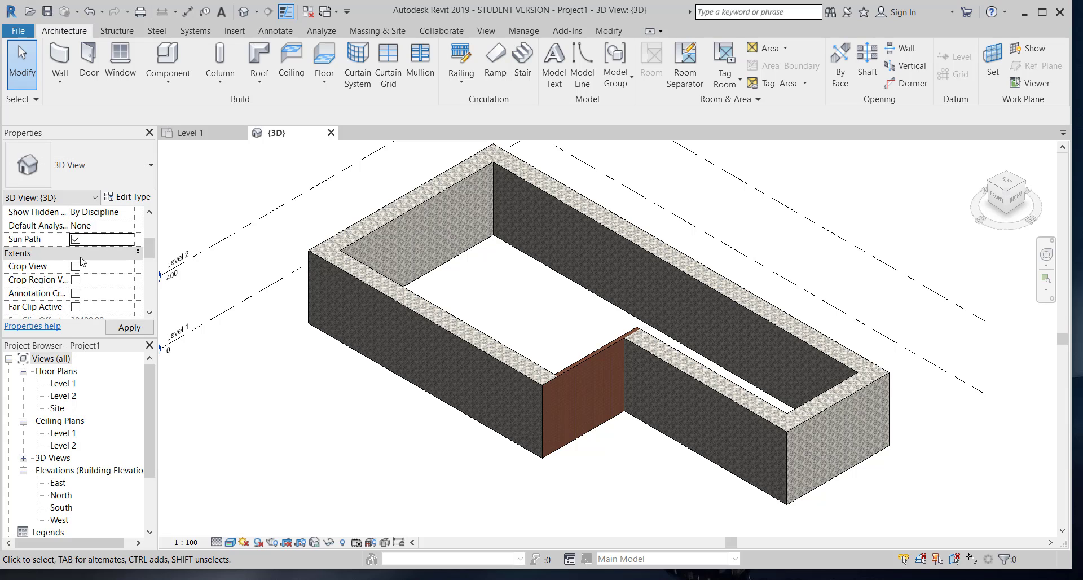
{"action": "scroll", "coordinate": [102, 255], "scroll_direction": "down", "scroll_amount": 3}
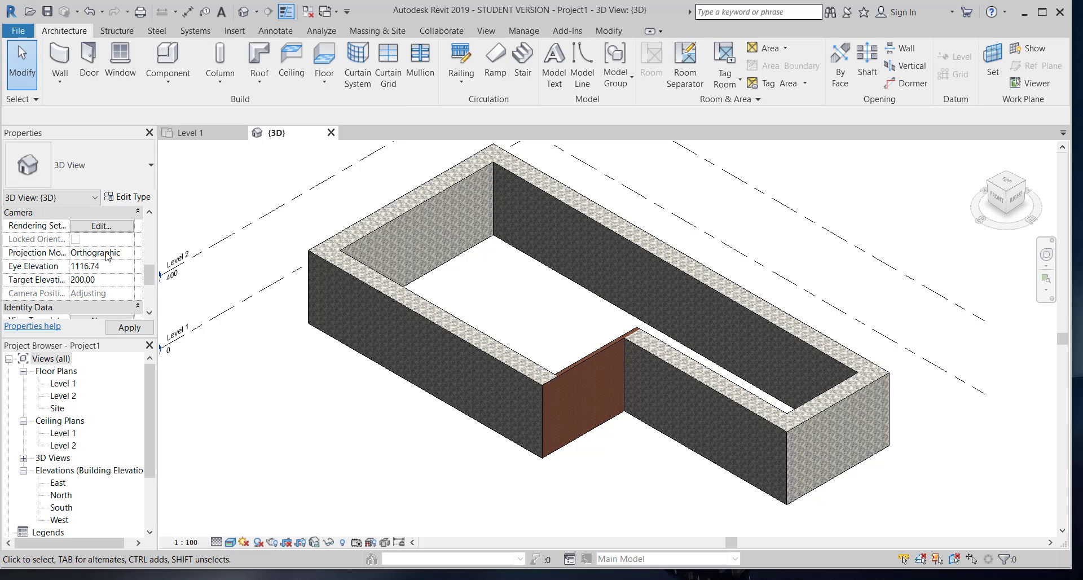
{"action": "scroll", "coordinate": [108, 256], "scroll_direction": "down", "scroll_amount": 3}
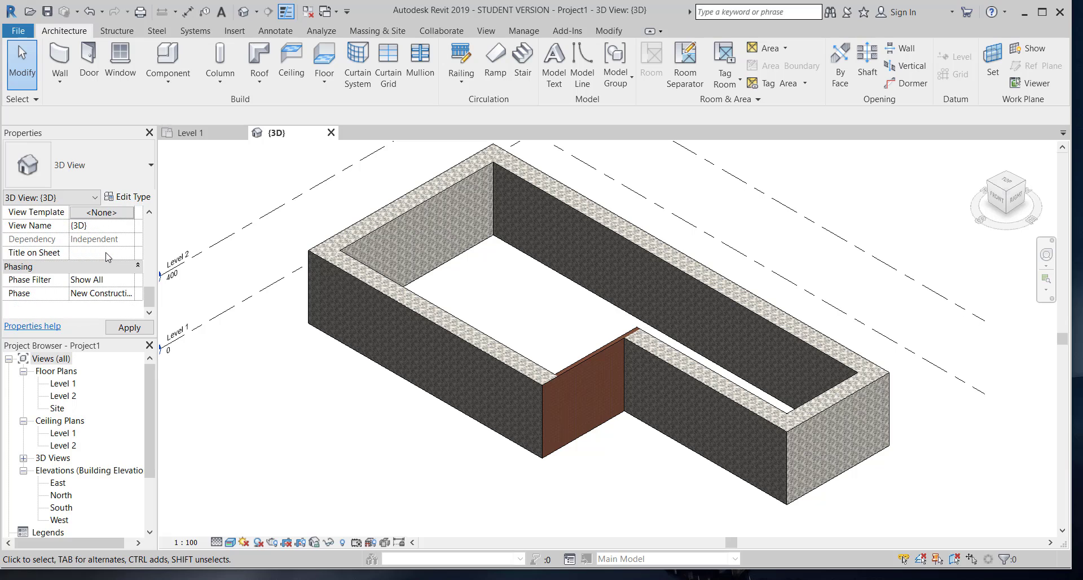
{"action": "left_click", "coordinate": [395, 286]}
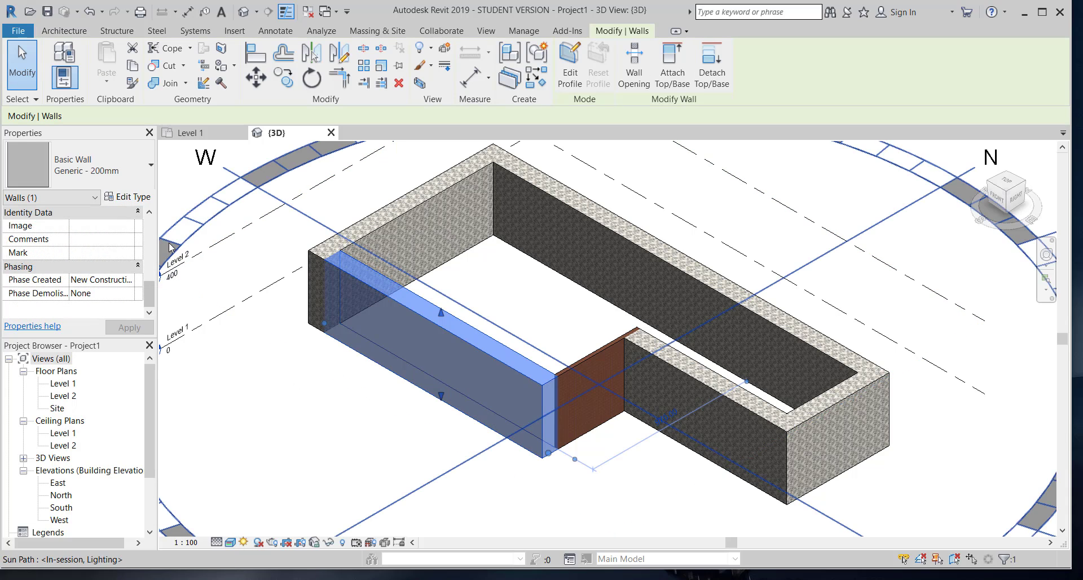
{"action": "left_click", "coordinate": [130, 198]}
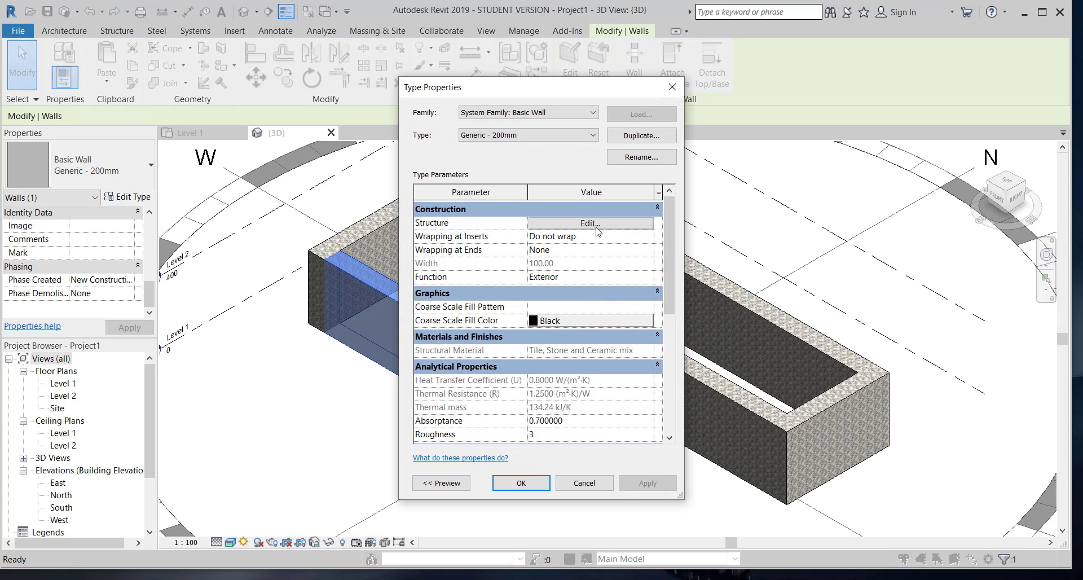
{"action": "left_click", "coordinate": [671, 87]}
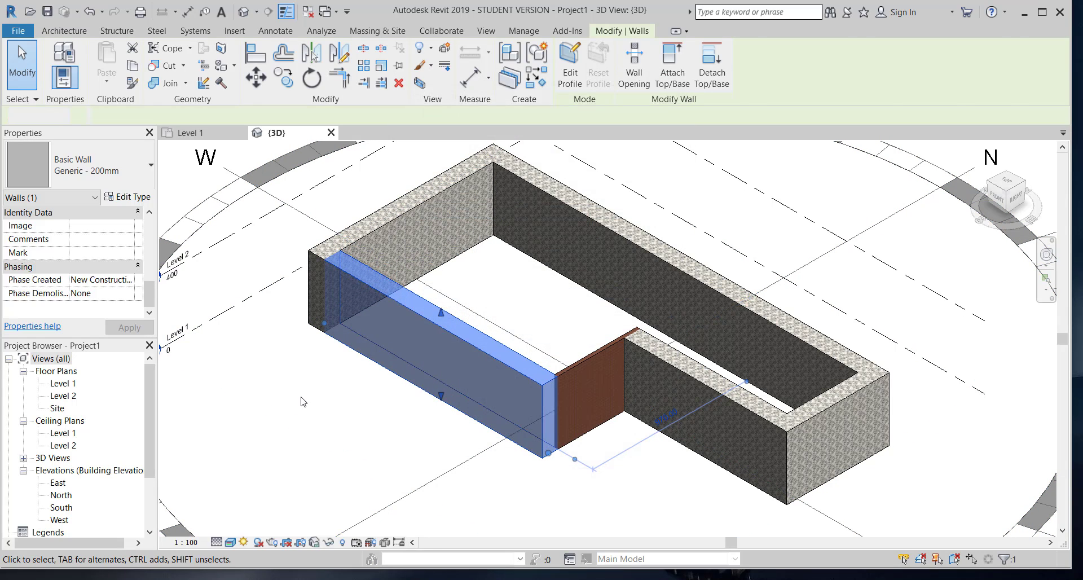
{"action": "key", "text": "Escape"}
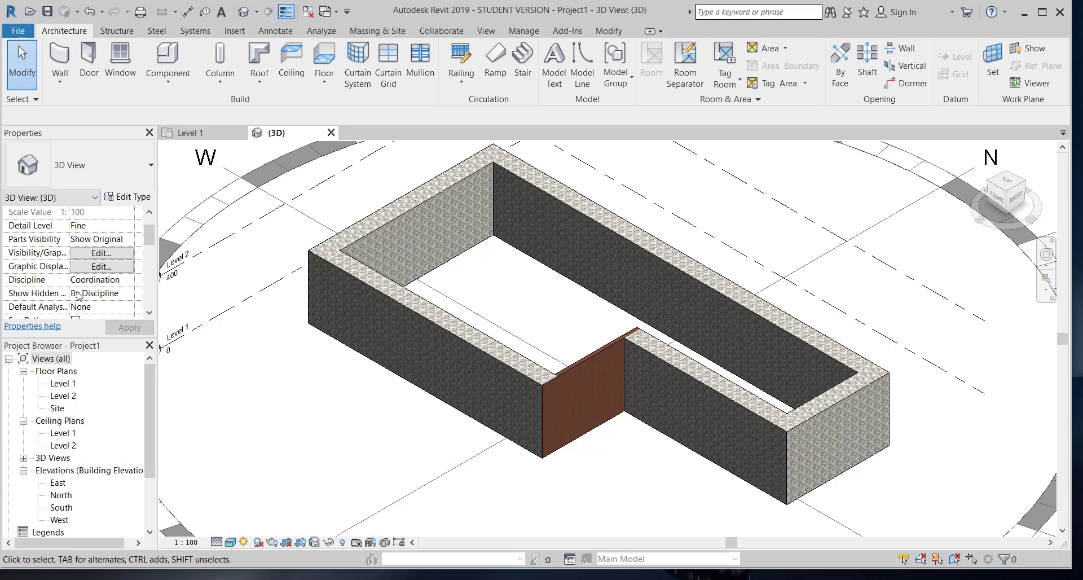
Turn off the sun path display in the 3D view.
{"action": "scroll", "coordinate": [77, 305], "scroll_direction": "down", "scroll_amount": 2}
{"action": "left_click", "coordinate": [82, 240]}
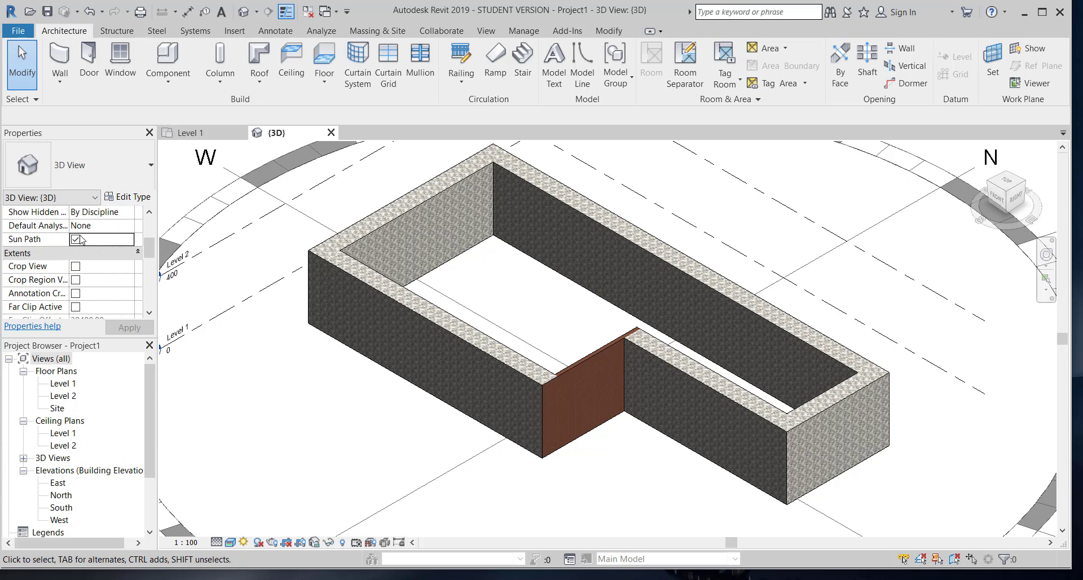
{"action": "left_click", "coordinate": [76, 239]}
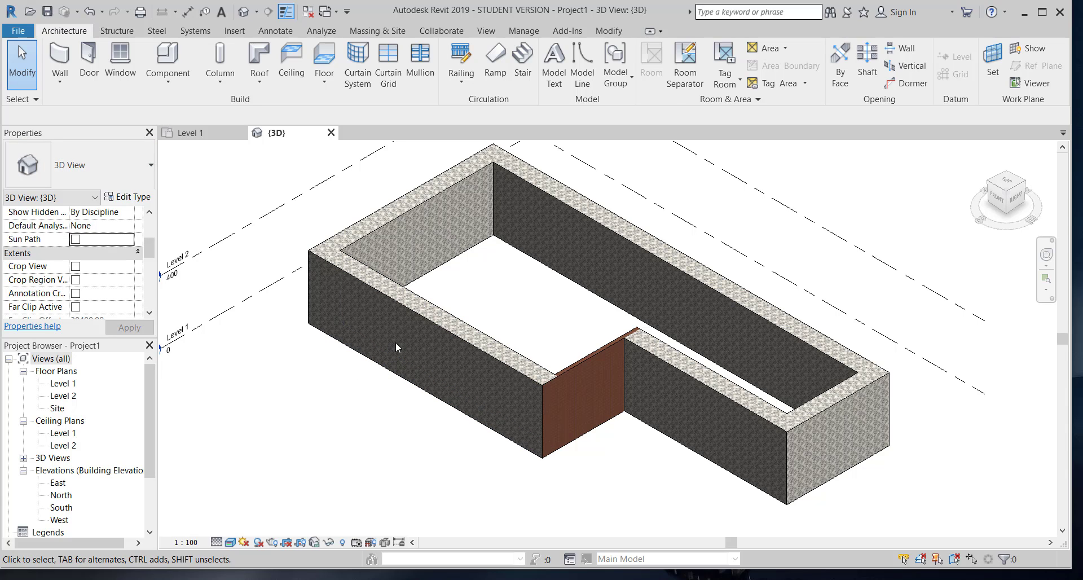
Change the long front wall that meets the red quarry-tile wall at its outer end to the Curtain Wall type.
{"action": "left_click", "coordinate": [442, 332]}
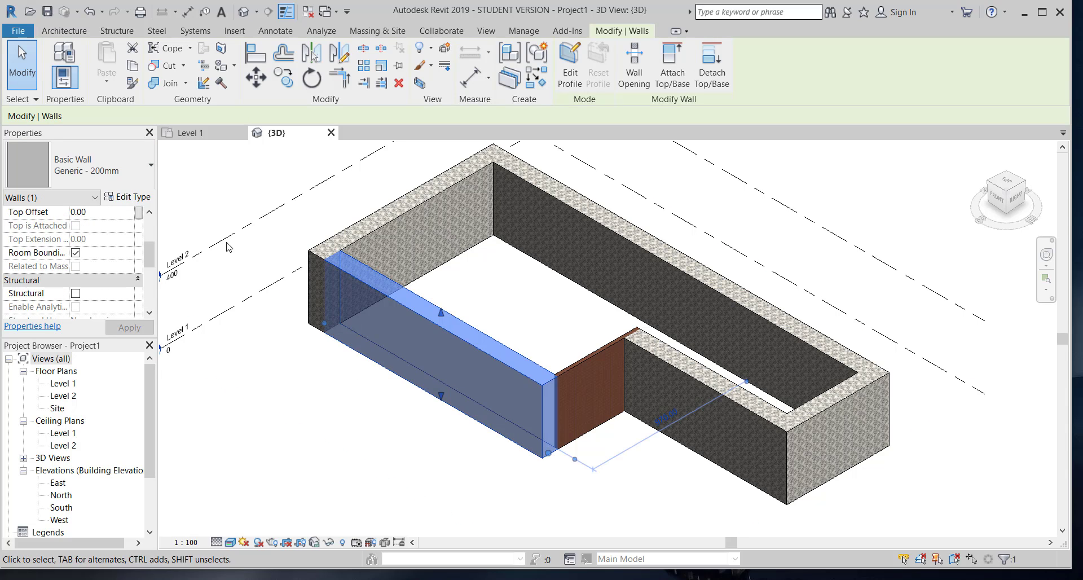
{"action": "left_click", "coordinate": [149, 172]}
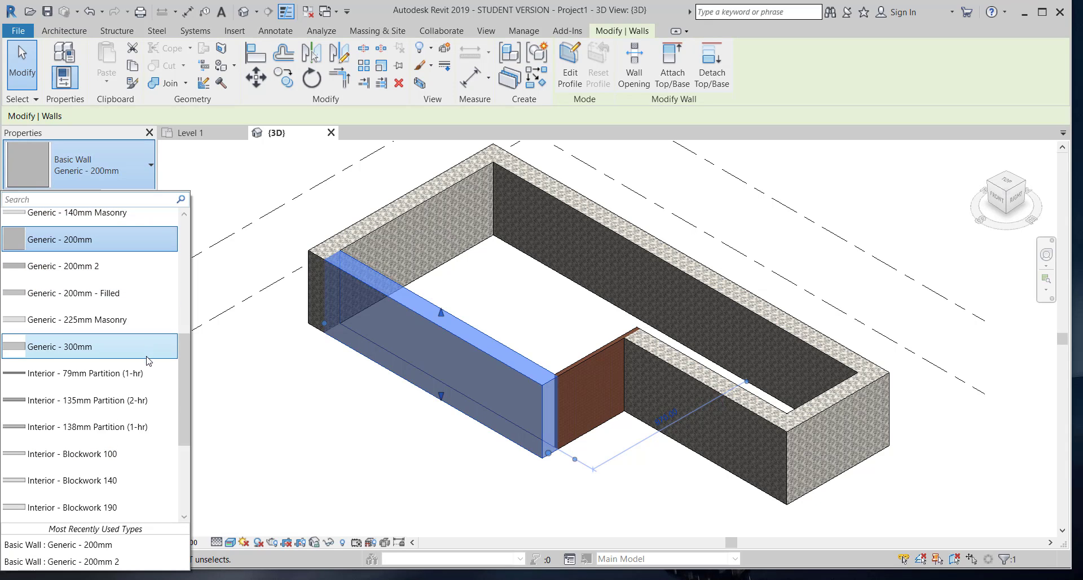
{"action": "scroll", "coordinate": [141, 362], "scroll_direction": "down", "scroll_amount": 2}
{"action": "scroll", "coordinate": [134, 392], "scroll_direction": "down", "scroll_amount": 1}
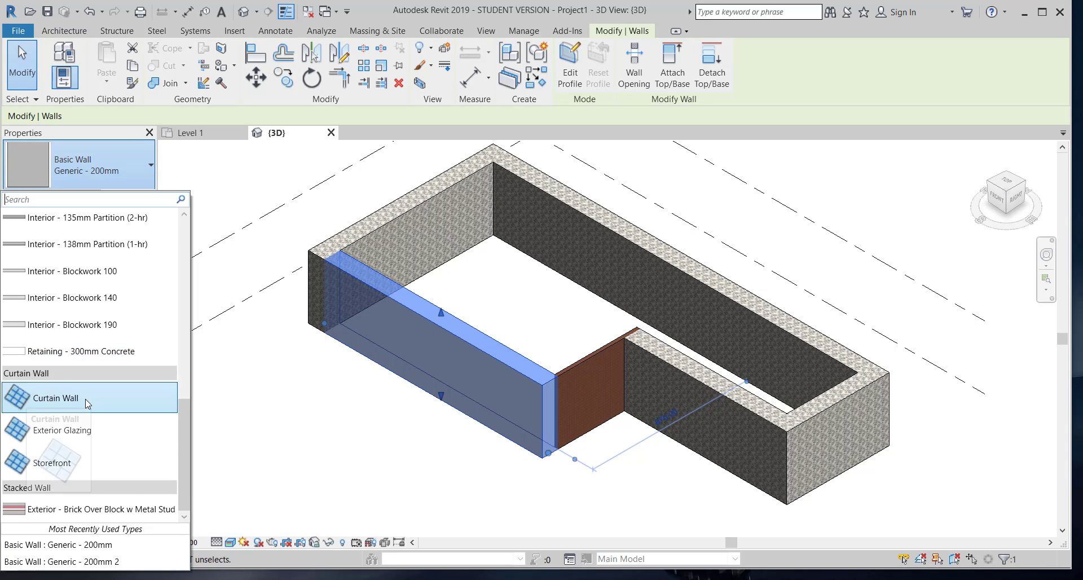
{"action": "left_click", "coordinate": [88, 404]}
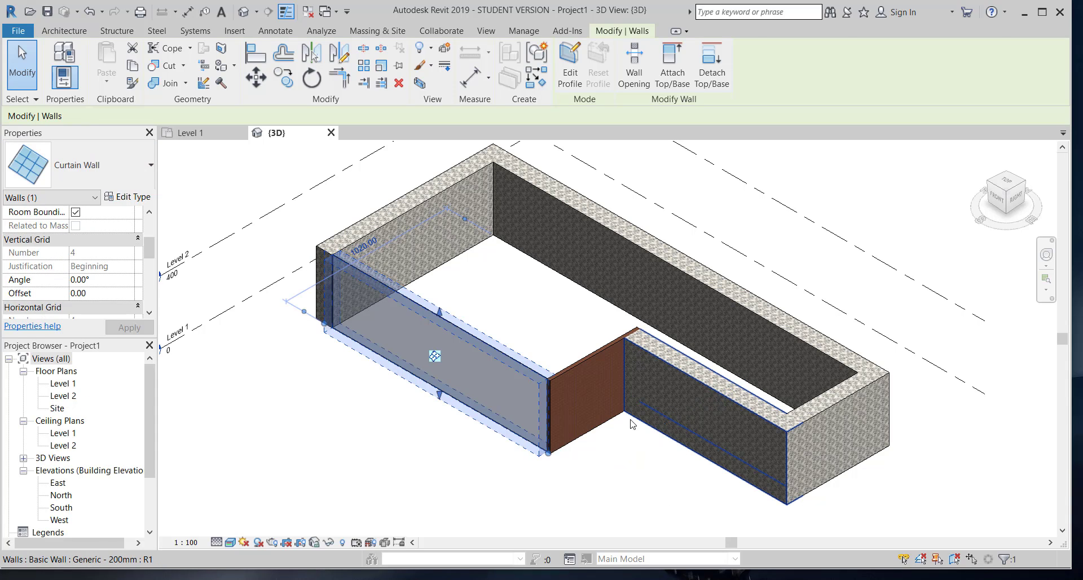
{"action": "left_click", "coordinate": [339, 478]}
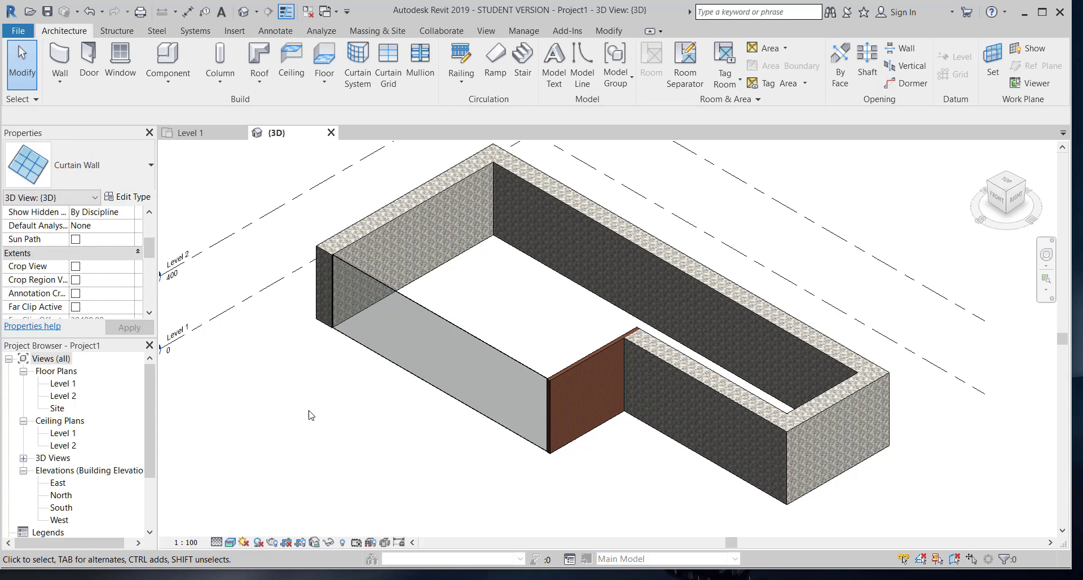
Start the Wall command and choose Curtain Wall as the type for new walls.
{"action": "left_click", "coordinate": [72, 56]}
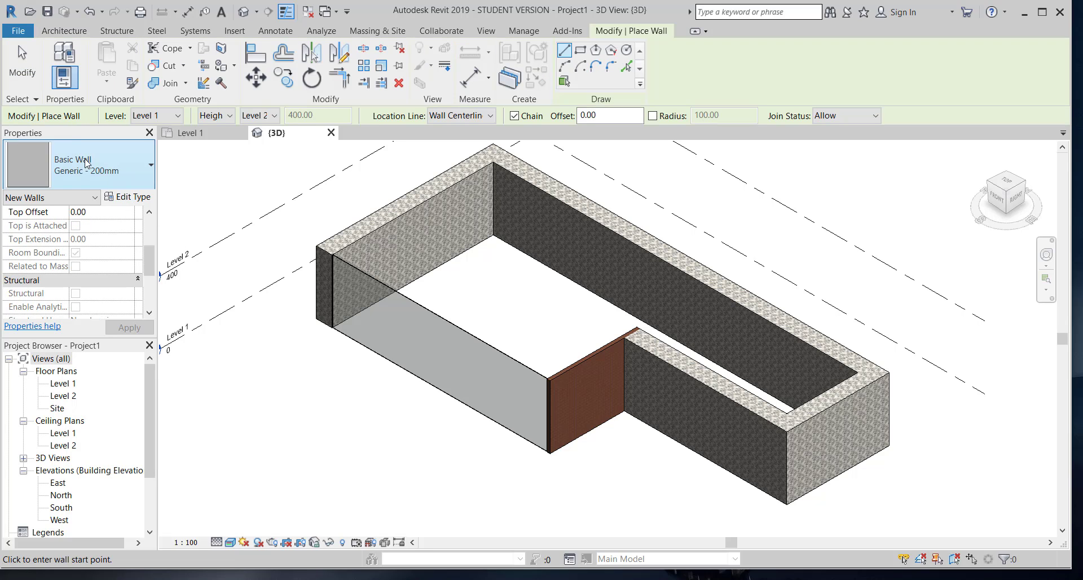
{"action": "left_click", "coordinate": [64, 30]}
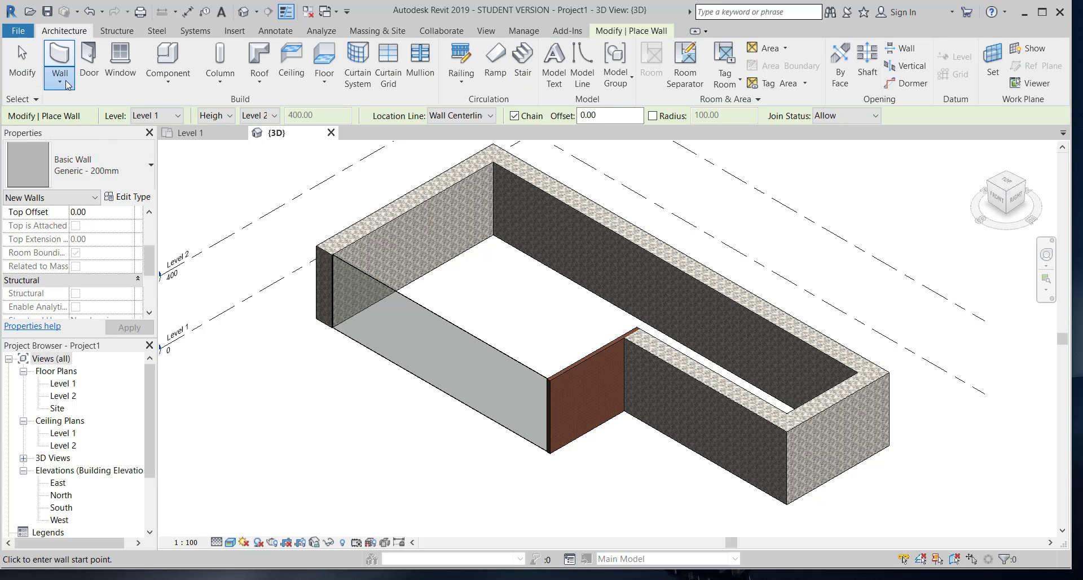
{"action": "left_click", "coordinate": [67, 83]}
{"action": "left_click", "coordinate": [68, 84]}
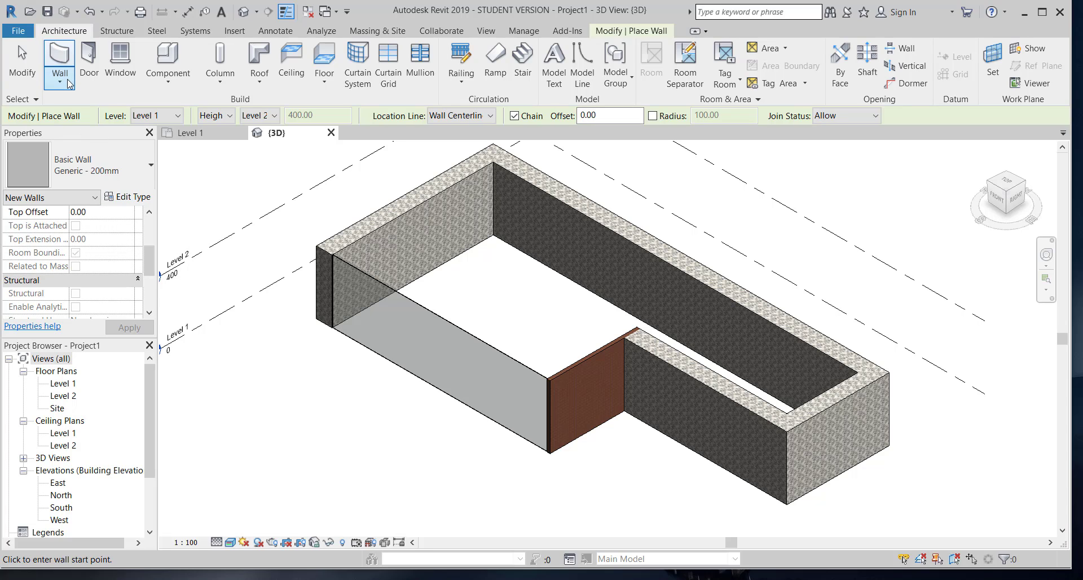
{"action": "left_click", "coordinate": [135, 169]}
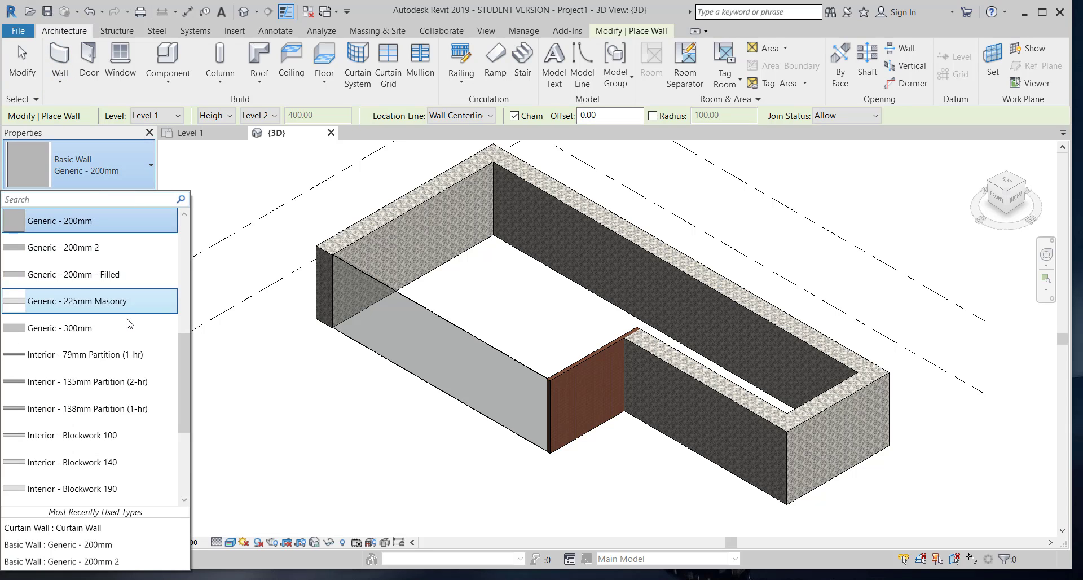
{"action": "scroll", "coordinate": [129, 324], "scroll_direction": "down", "scroll_amount": 2}
{"action": "left_click", "coordinate": [86, 379]}
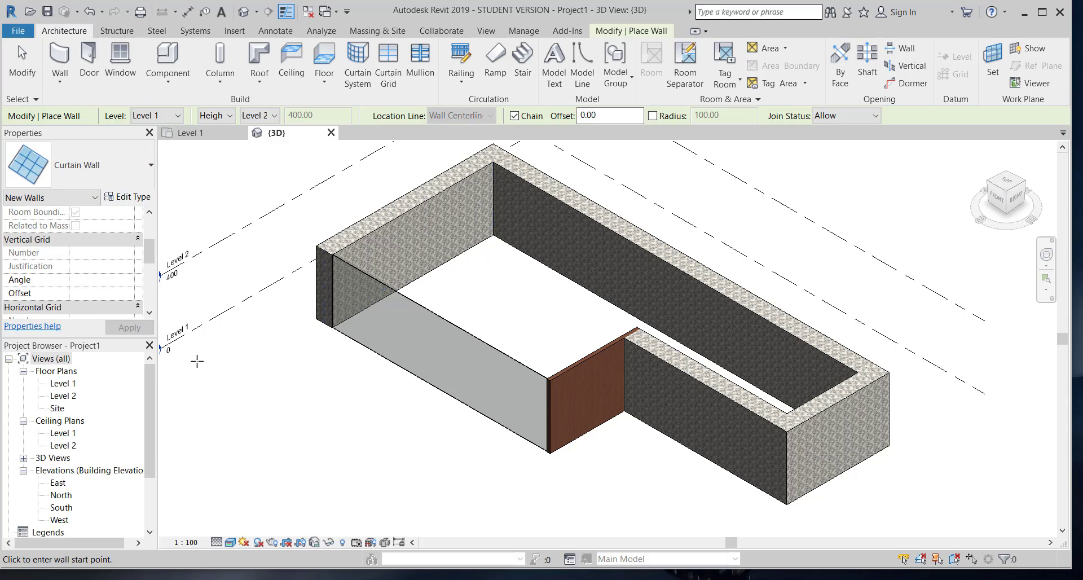
{"action": "scroll", "coordinate": [992, 260], "scroll_direction": "down", "scroll_amount": 2}
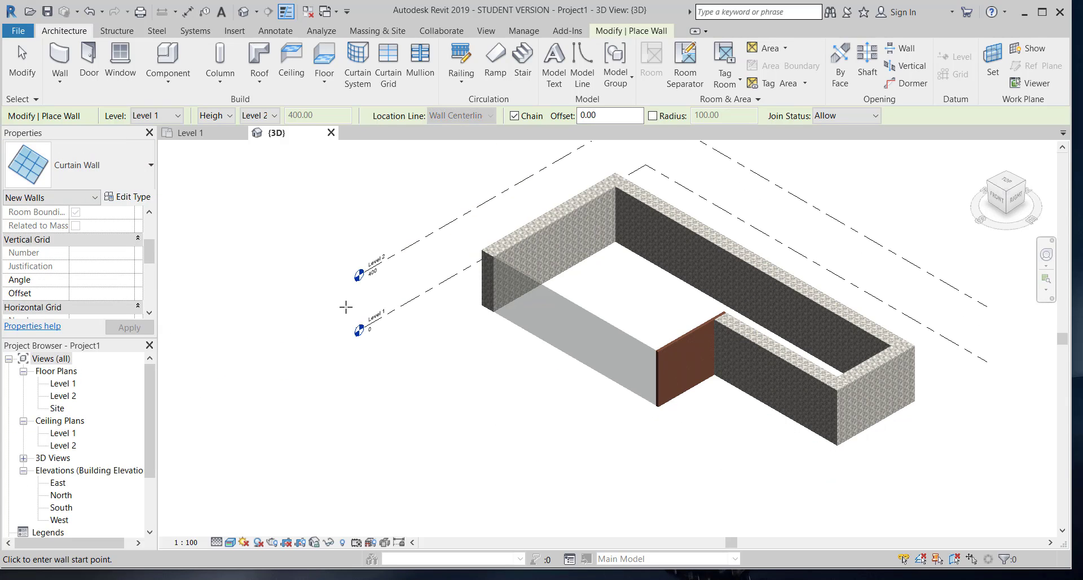
On the Level 1 floor plan, draw two connected curtain walls southeast of the building: one horizontal, then one vertical about 740 long.
{"action": "double_click", "coordinate": [63, 383]}
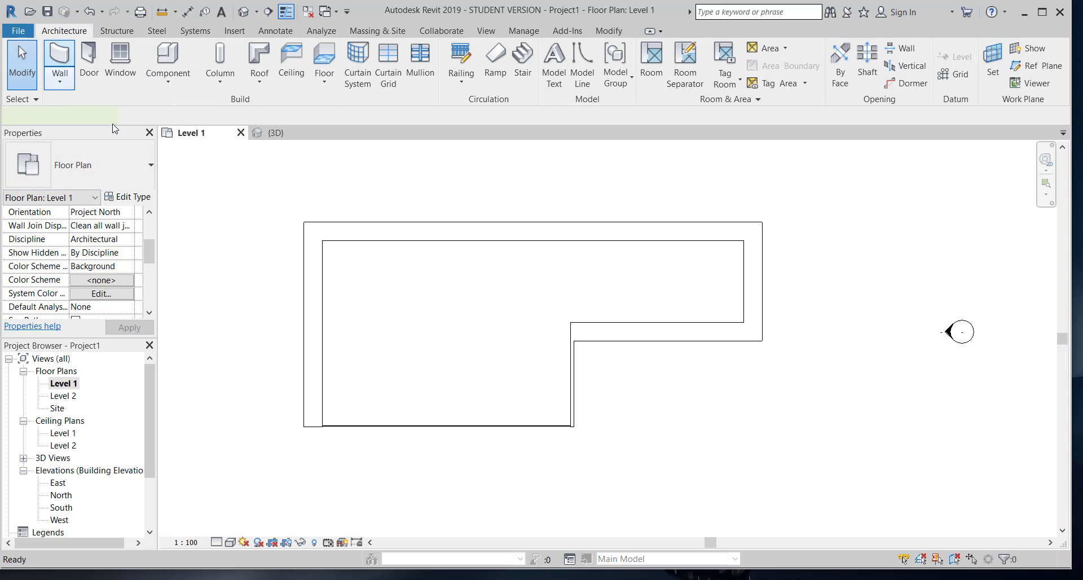
{"action": "left_click", "coordinate": [58, 56]}
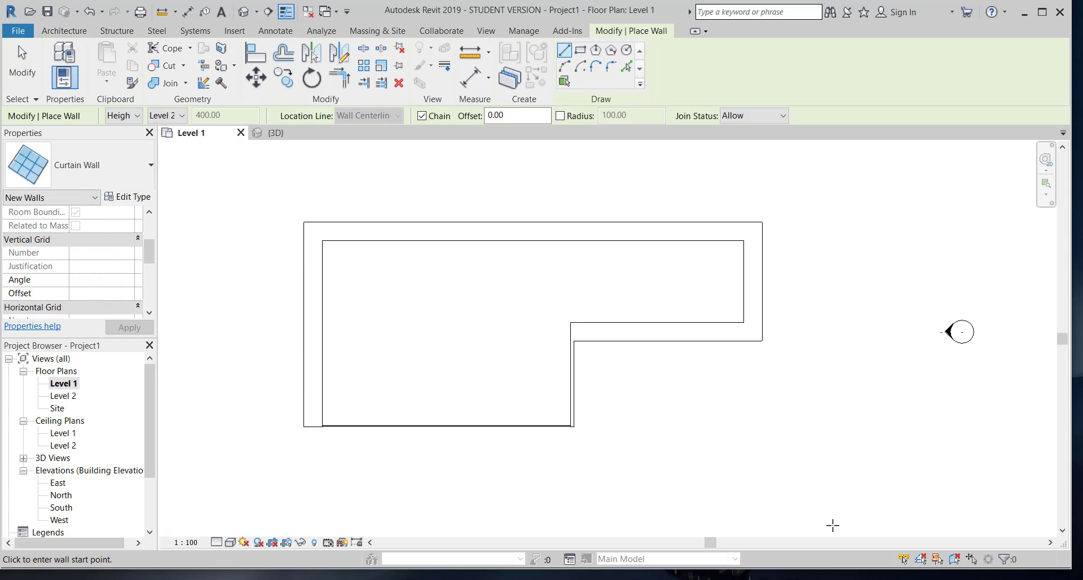
{"action": "left_click", "coordinate": [682, 477]}
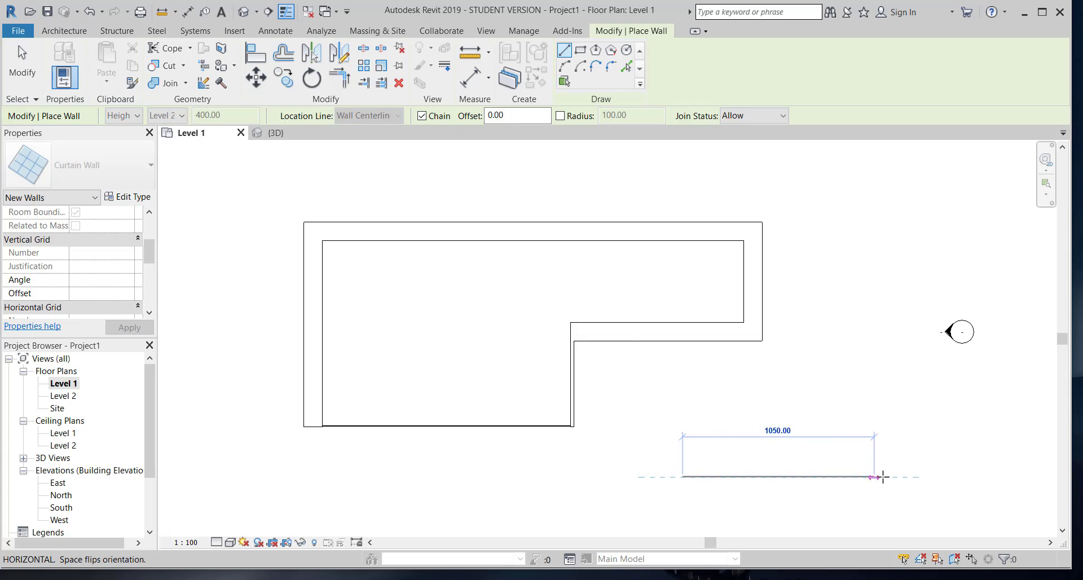
{"action": "left_click", "coordinate": [883, 477]}
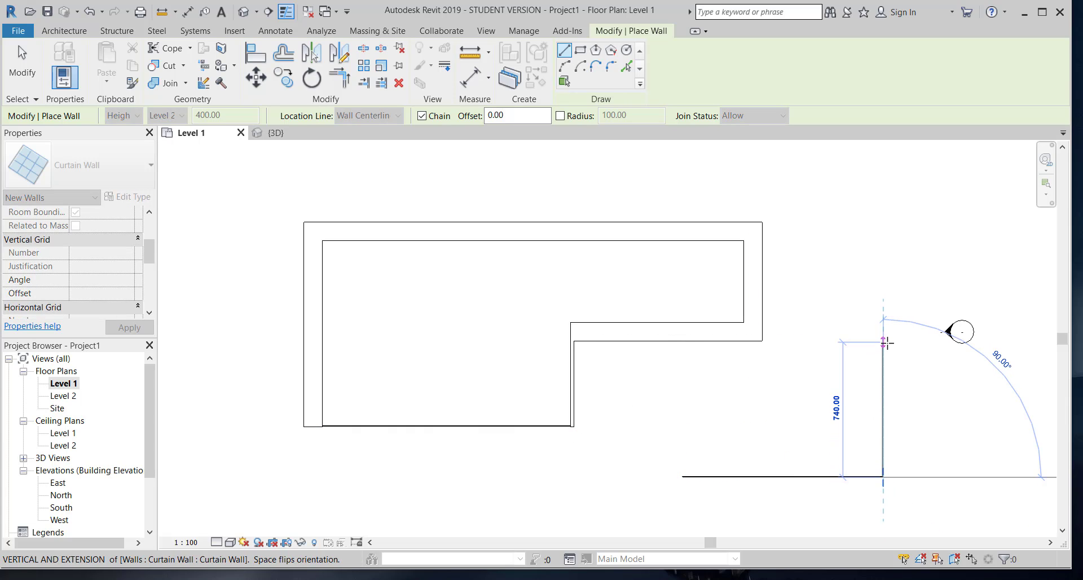
{"action": "left_click", "coordinate": [883, 341]}
{"action": "key", "text": "Escape"}
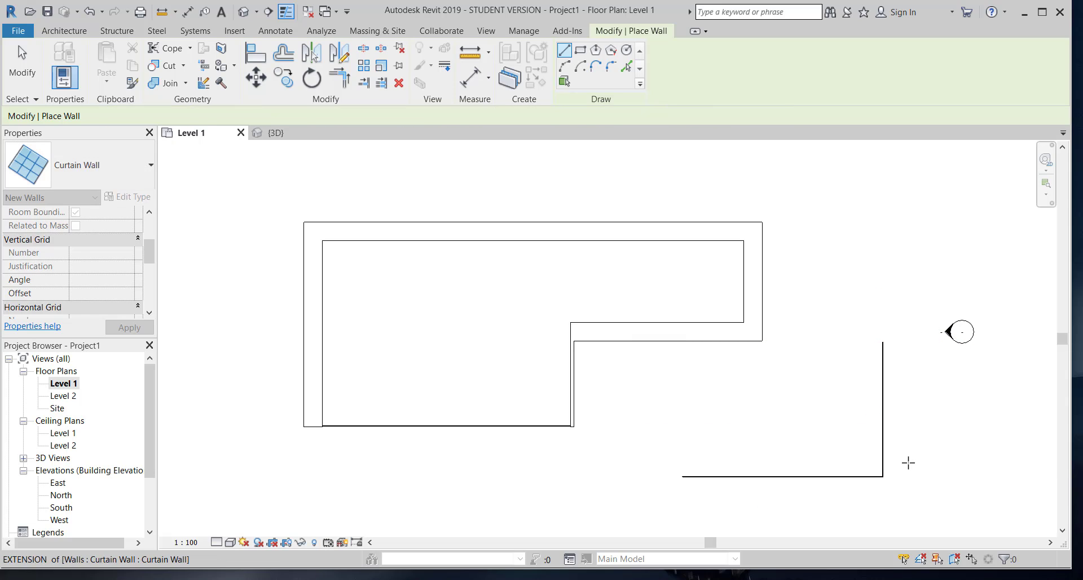
{"action": "key", "text": "Escape"}
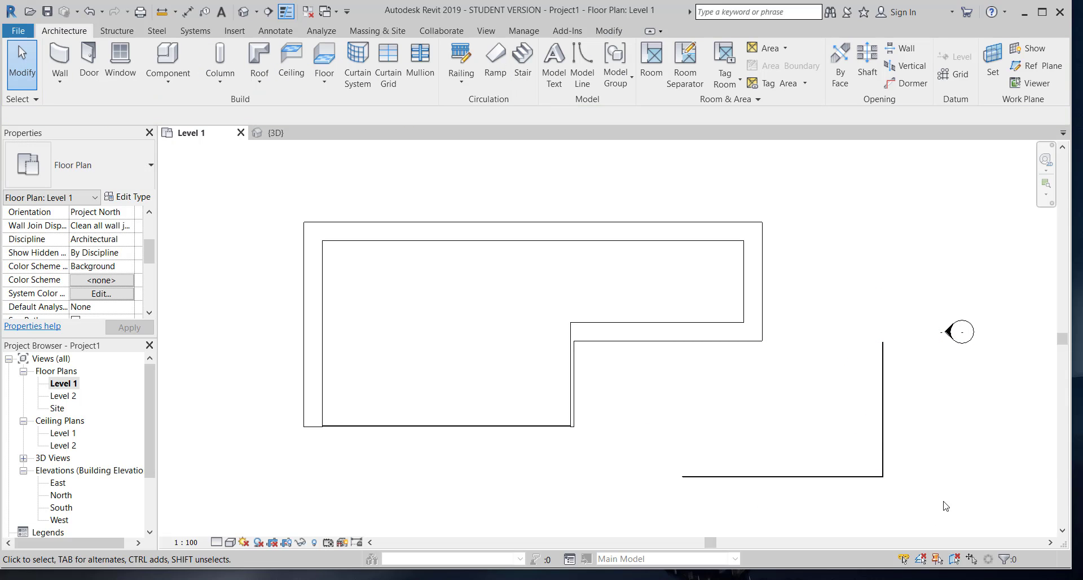
Move the two new curtain walls together so the vertical one's upper end meets the outer southeast corner of the building's right wing.
{"action": "left_click_drag", "start_coordinate": [953, 511], "coordinate": [654, 370]}
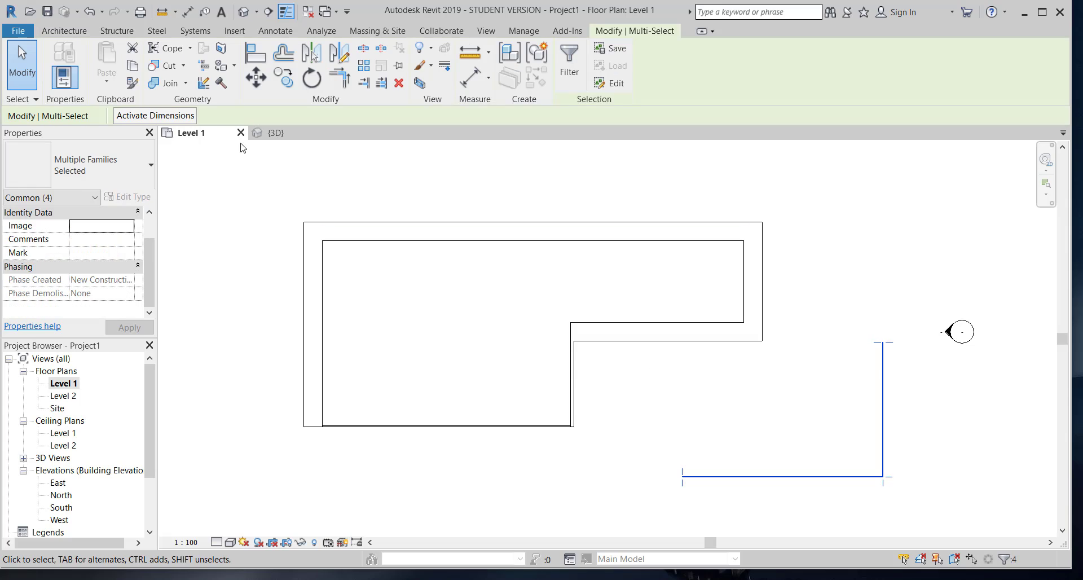
{"action": "key", "text": "m"}
{"action": "key", "text": "v"}
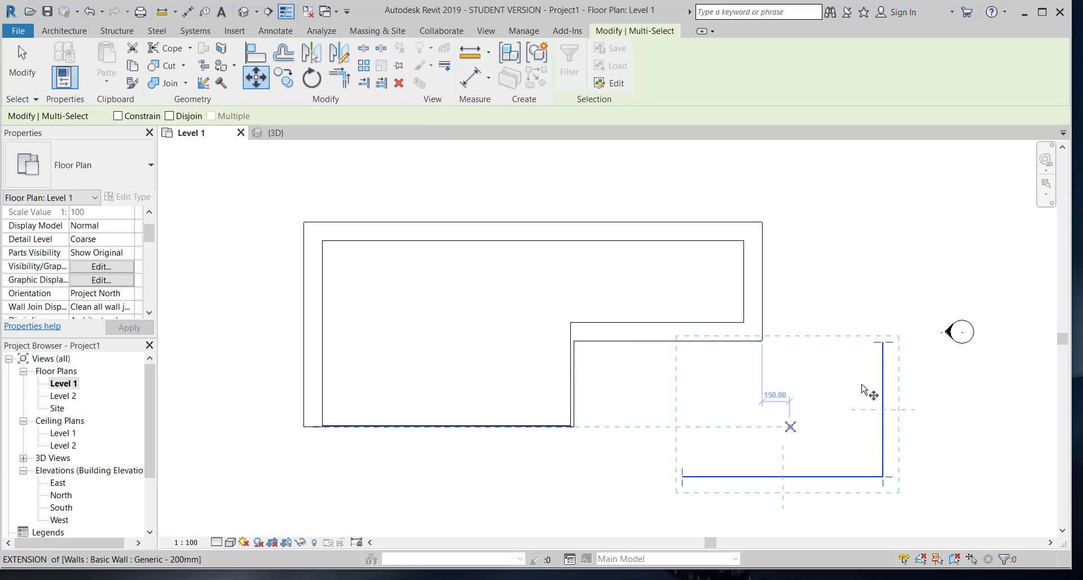
{"action": "left_click", "coordinate": [883, 342]}
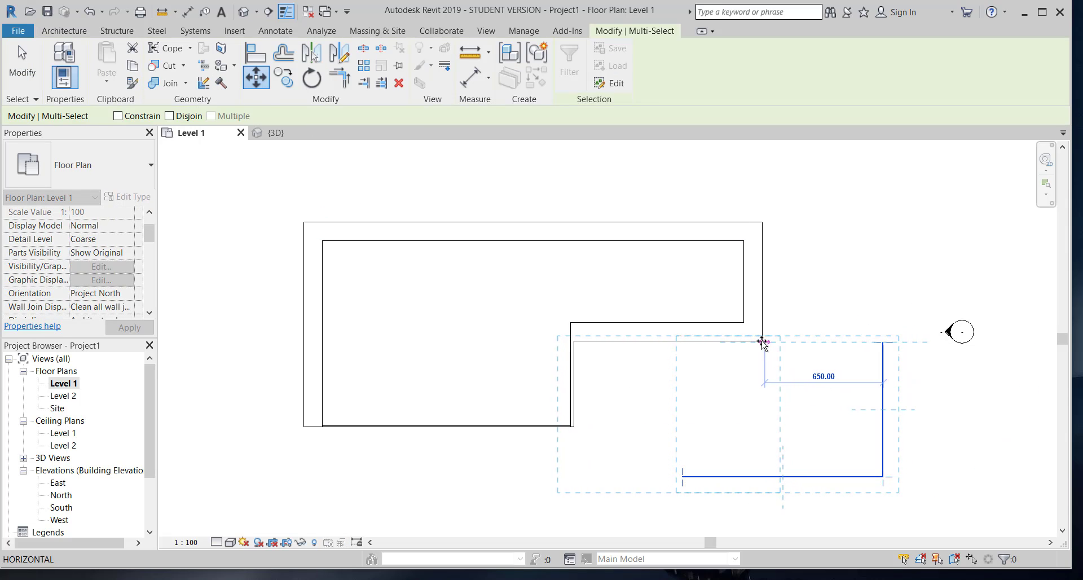
{"action": "left_click", "coordinate": [762, 341]}
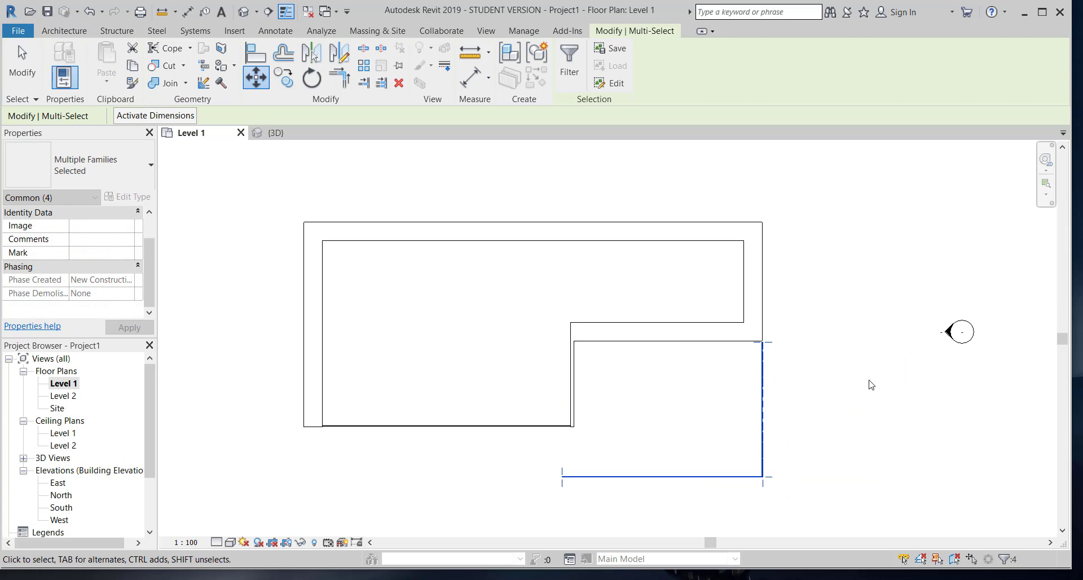
{"action": "key", "text": "Escape"}
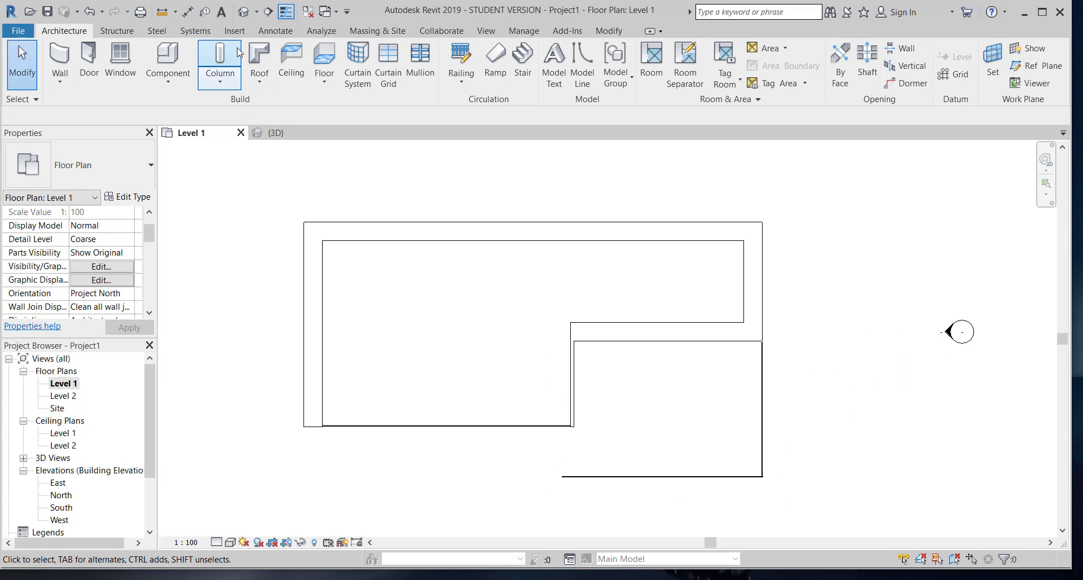
In the 3D view, draw an Exterior Glazing curtain wall about 1540 long outside the building, parallel to its long front curtain wall.
{"action": "left_click", "coordinate": [243, 11]}
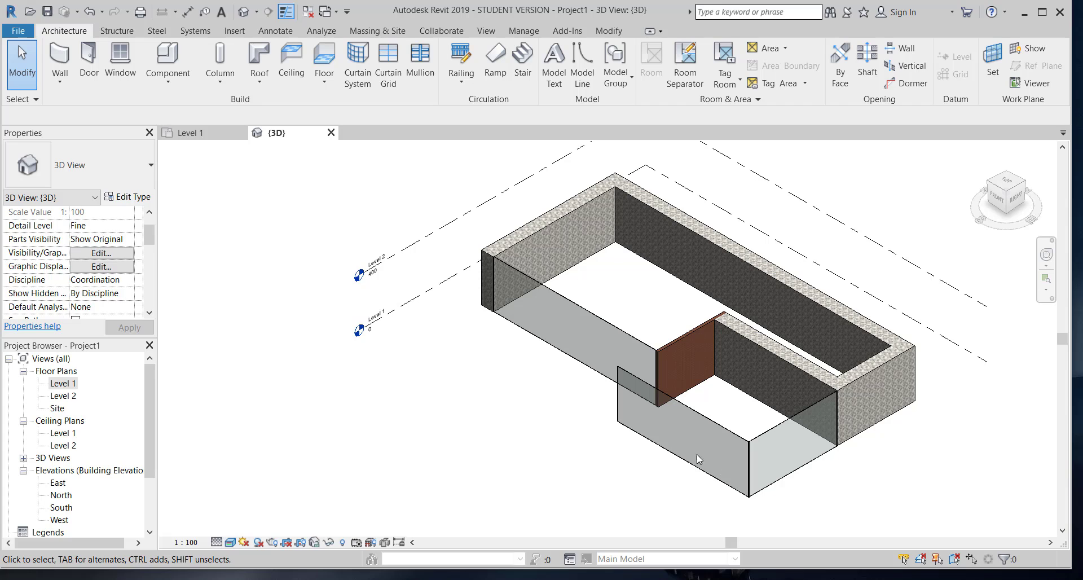
{"action": "scroll", "coordinate": [696, 454], "scroll_direction": "up", "scroll_amount": 3}
{"action": "scroll", "coordinate": [656, 466], "scroll_direction": "down", "scroll_amount": 2}
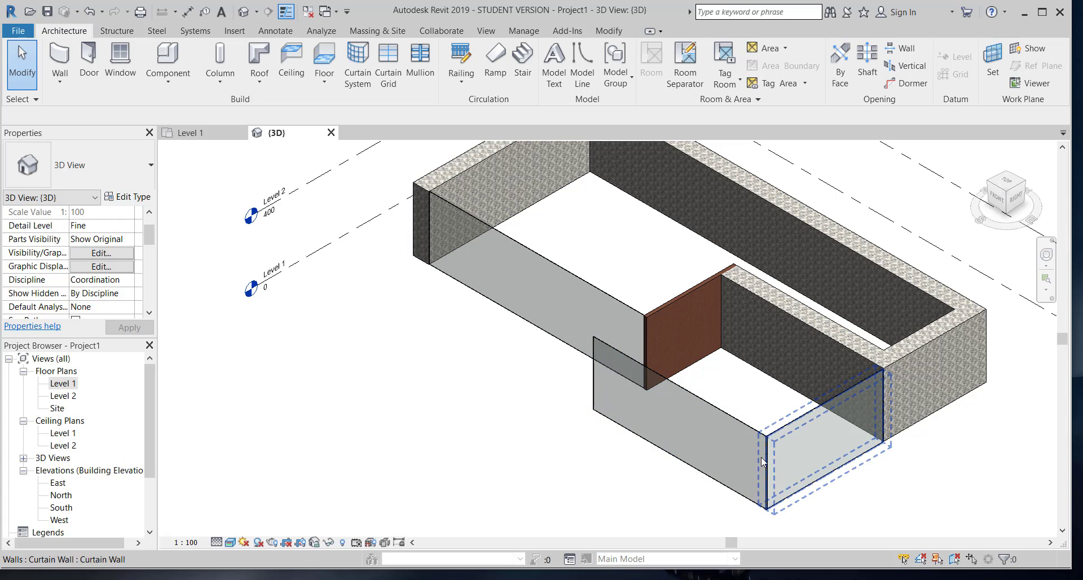
{"action": "scroll", "coordinate": [739, 437], "scroll_direction": "down", "scroll_amount": 2}
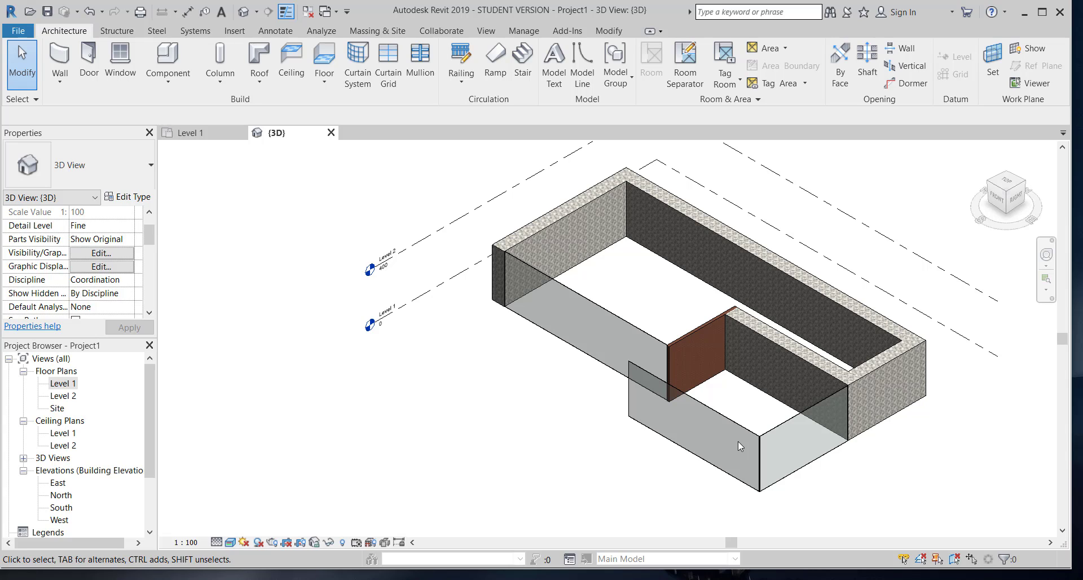
{"action": "left_click", "coordinate": [151, 171]}
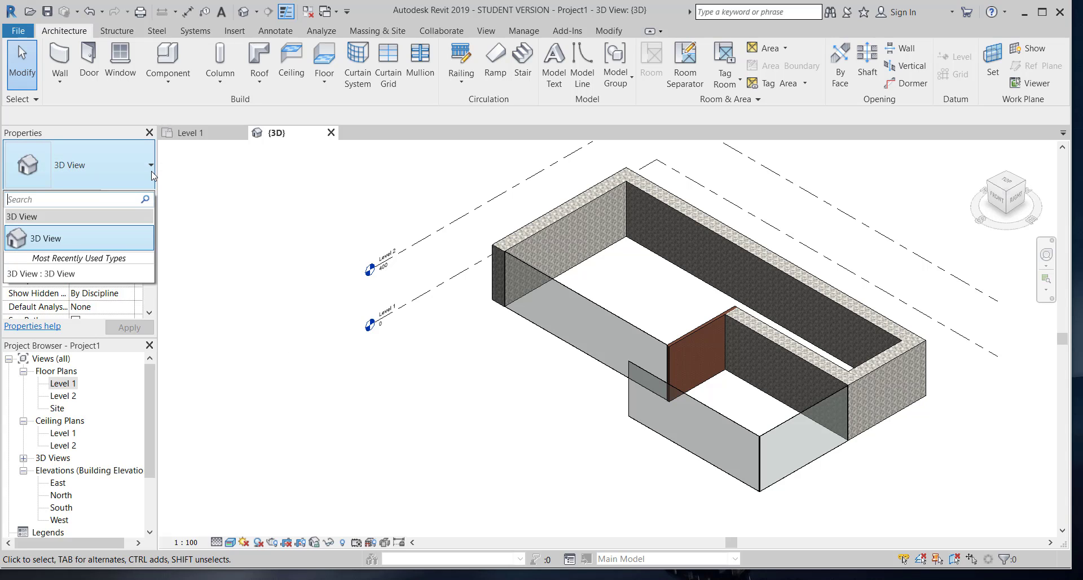
{"action": "key", "text": "Escape"}
{"action": "key", "text": "w"}
{"action": "key", "text": "a"}
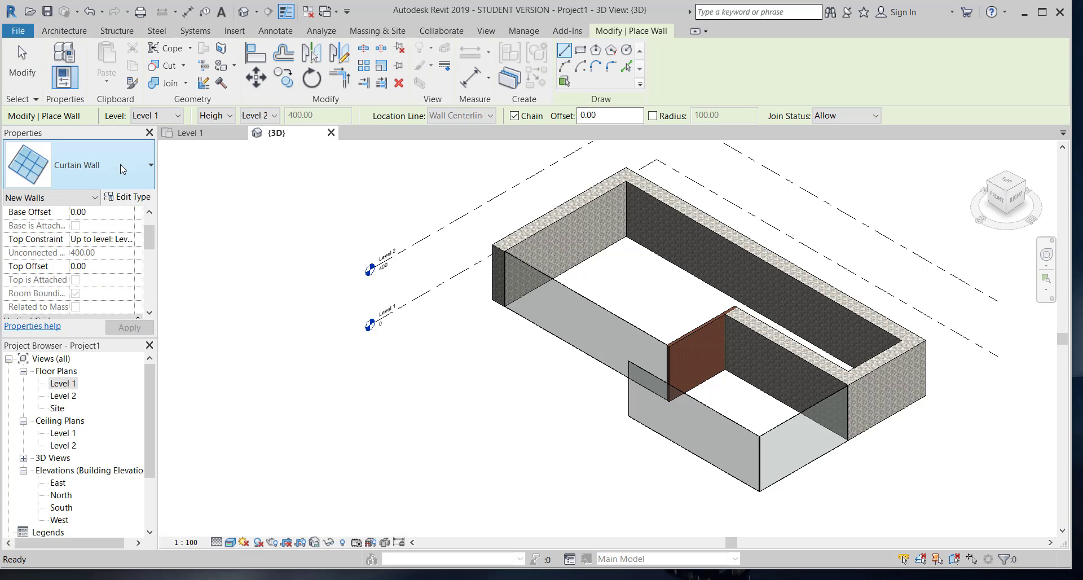
{"action": "left_click", "coordinate": [138, 171]}
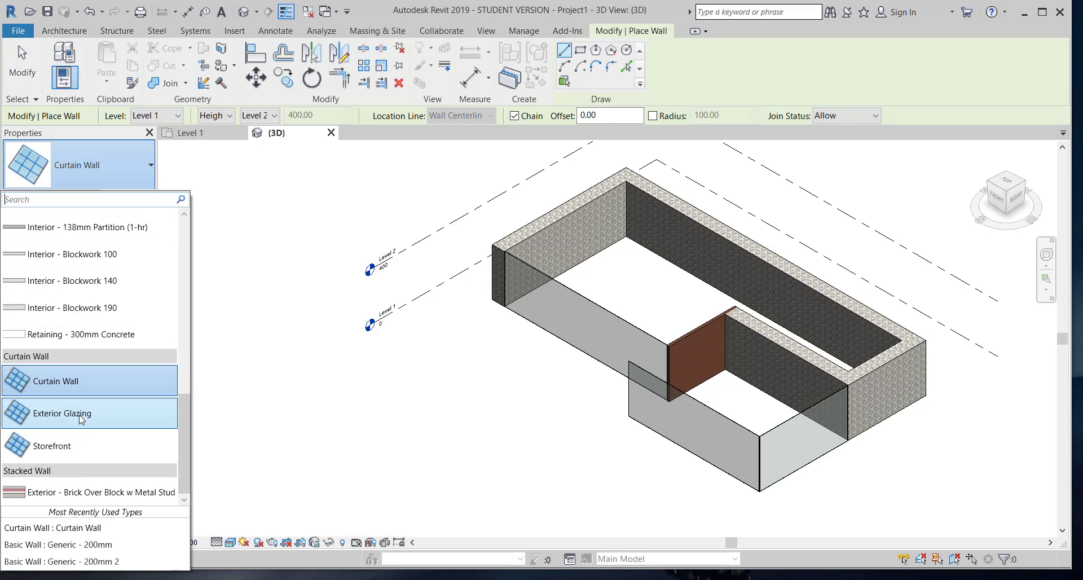
{"action": "left_click", "coordinate": [366, 355]}
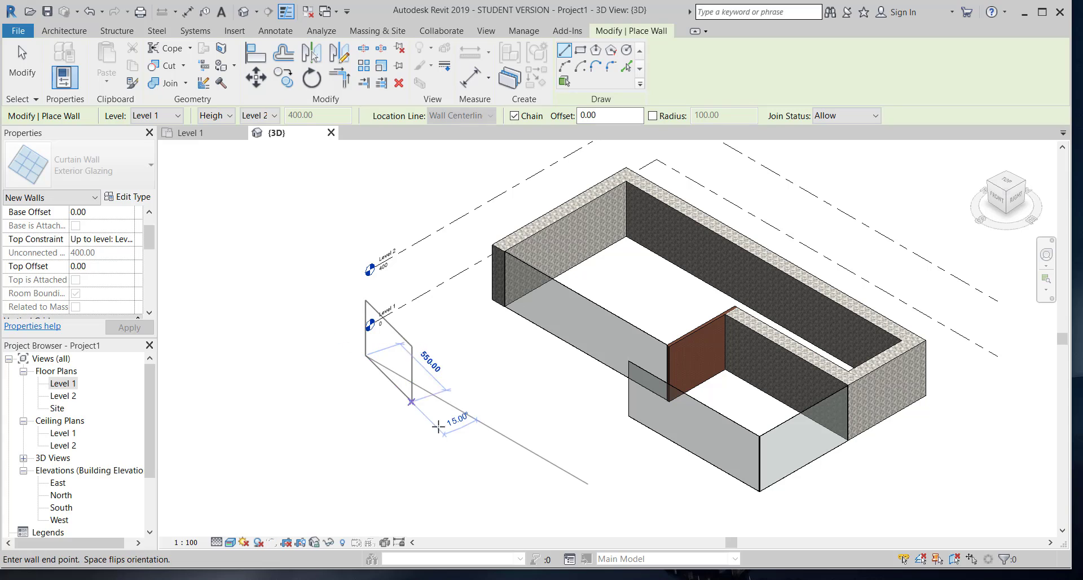
{"action": "left_click", "coordinate": [560, 461]}
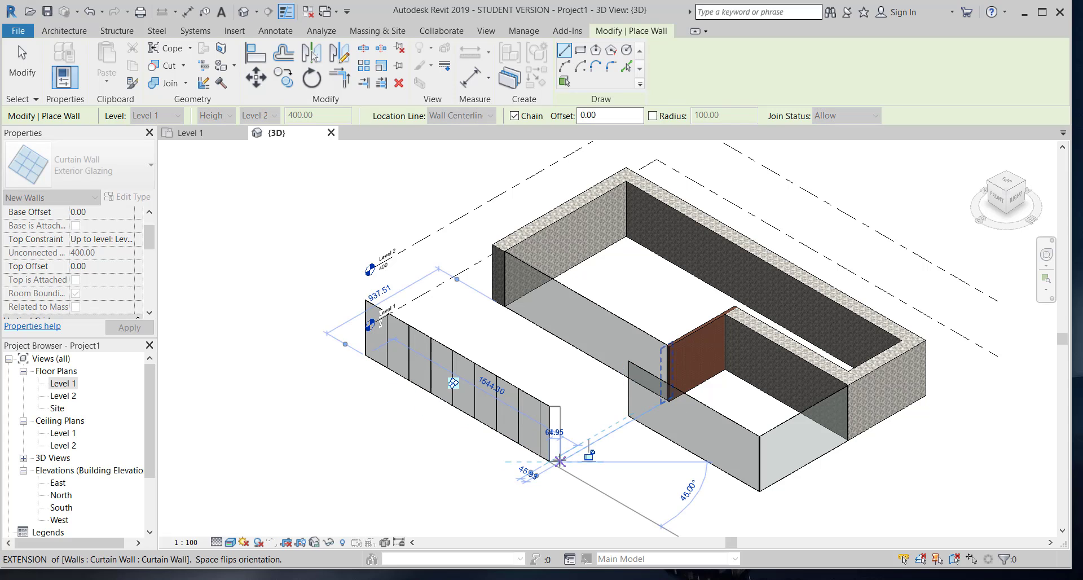
{"action": "key", "text": "Escape"}
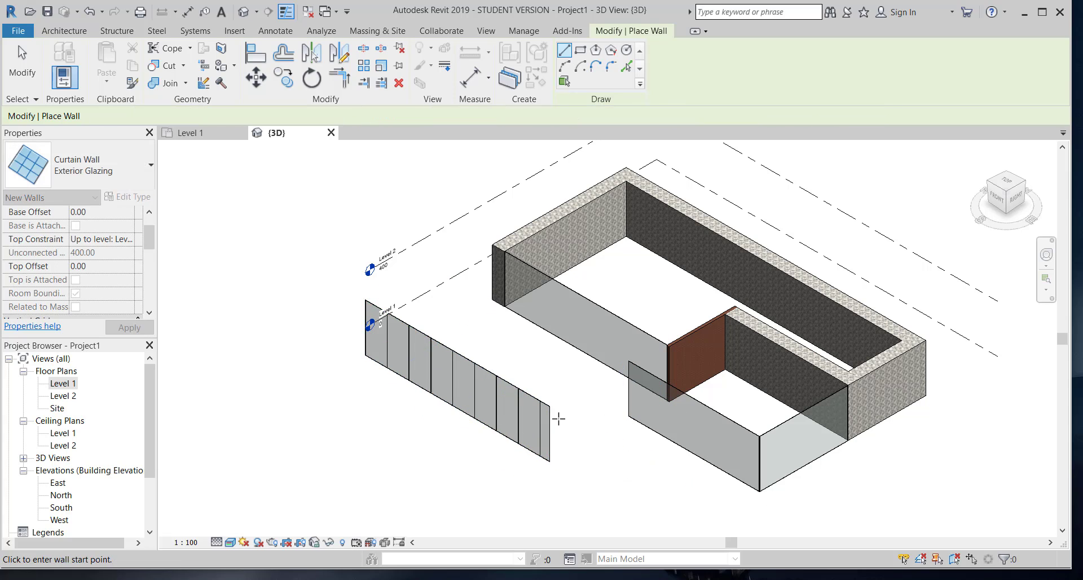
{"action": "key", "text": "Escape"}
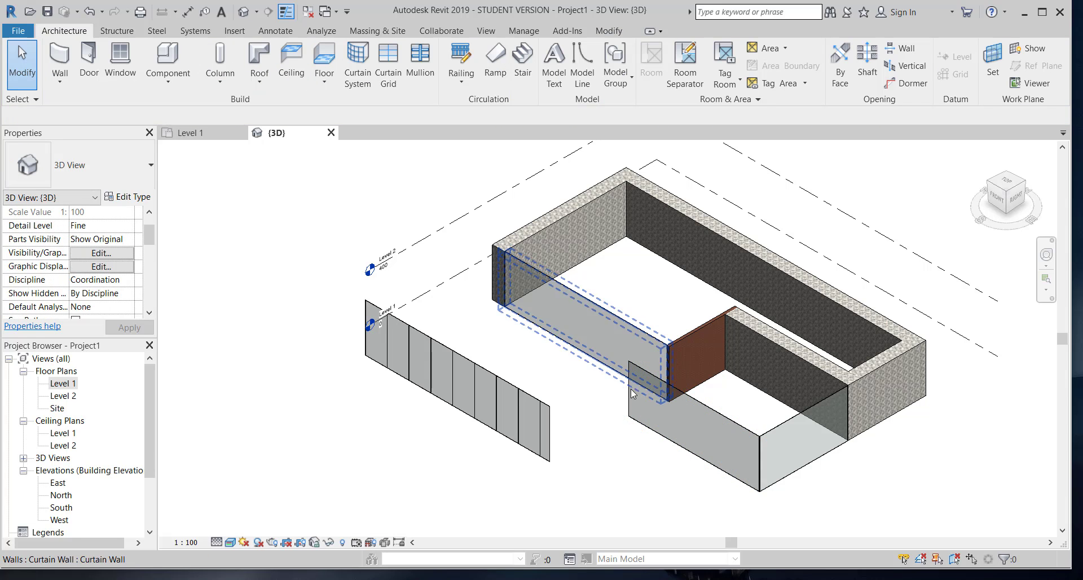
Draw a Storefront curtain wall about 1350 long in front of the Exterior Glazing wall and parallel to it.
{"action": "scroll", "coordinate": [384, 350], "scroll_direction": "up", "scroll_amount": 5}
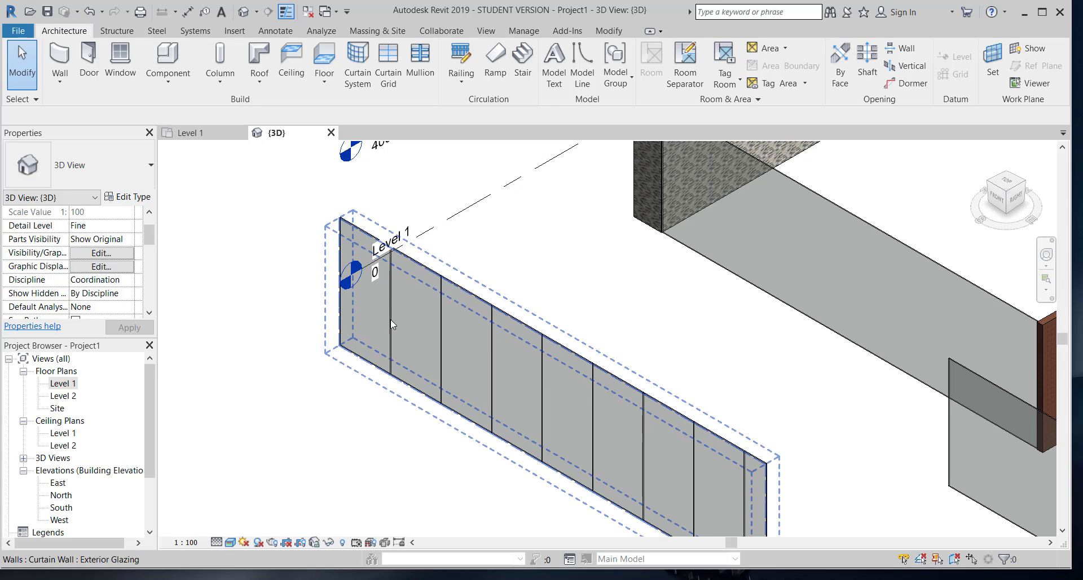
{"action": "scroll", "coordinate": [537, 372], "scroll_direction": "down", "scroll_amount": 2}
{"action": "left_click", "coordinate": [451, 361]}
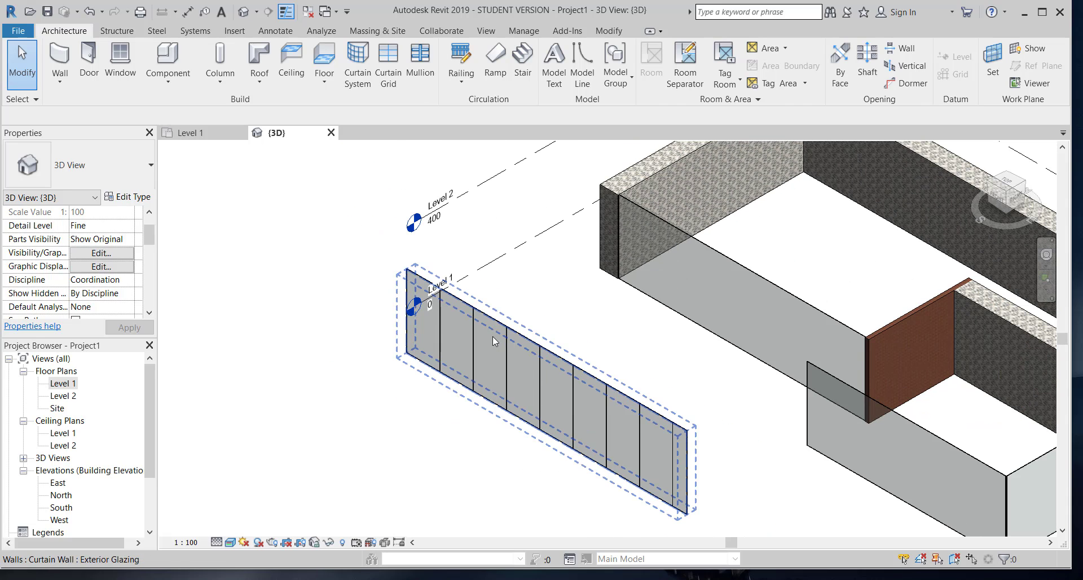
{"action": "key", "text": "Escape"}
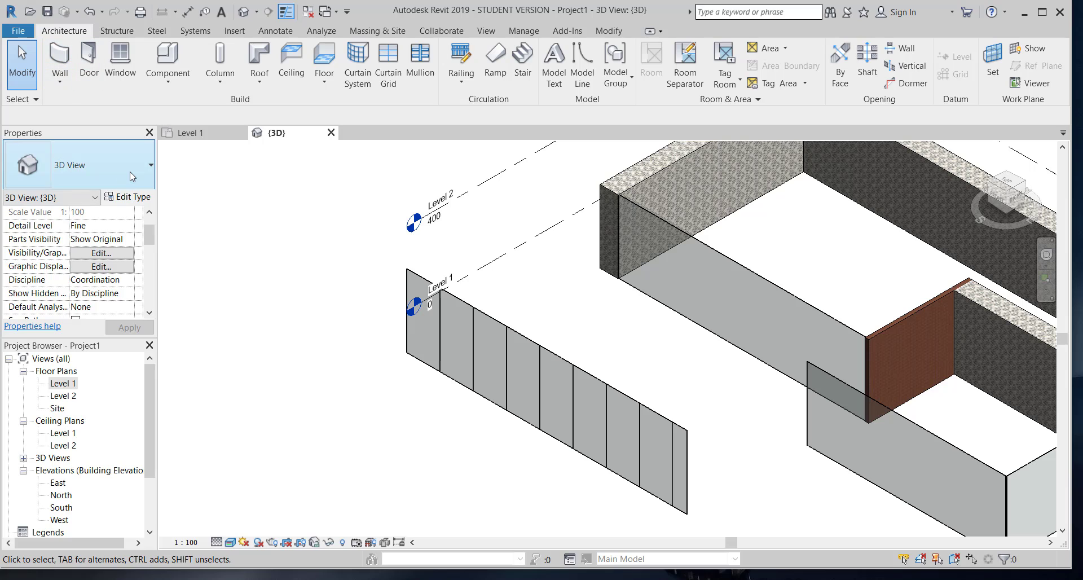
{"action": "left_click", "coordinate": [85, 165]}
{"action": "left_click", "coordinate": [64, 76]}
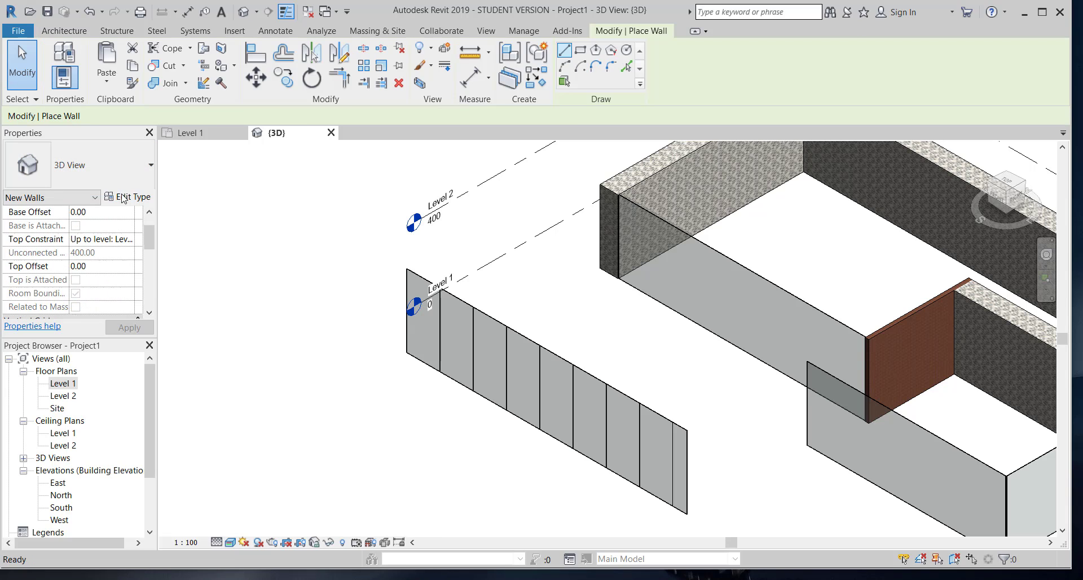
{"action": "left_click", "coordinate": [129, 165]}
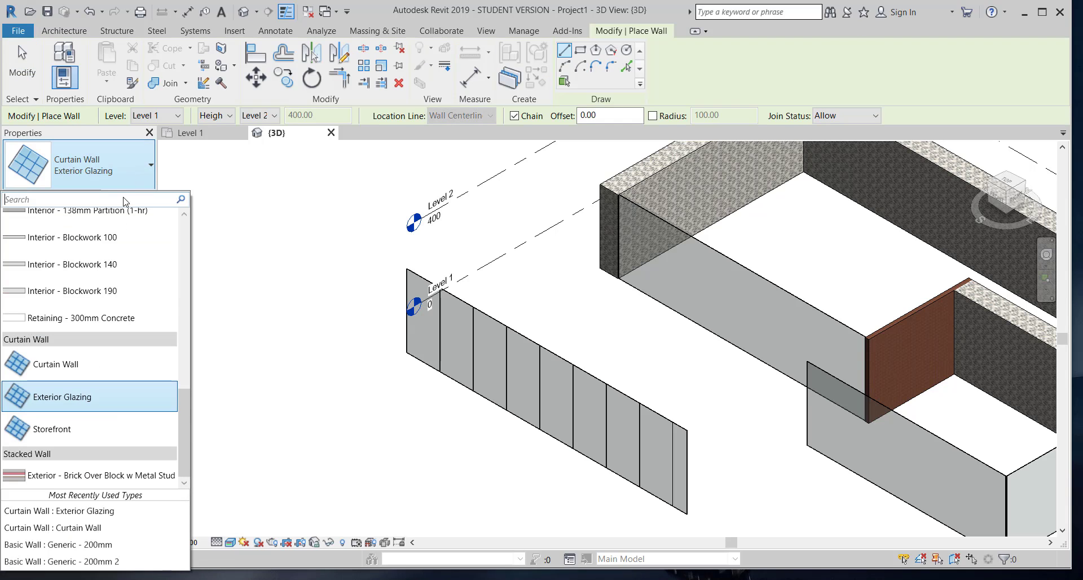
{"action": "left_click", "coordinate": [90, 435]}
{"action": "left_click", "coordinate": [350, 375]}
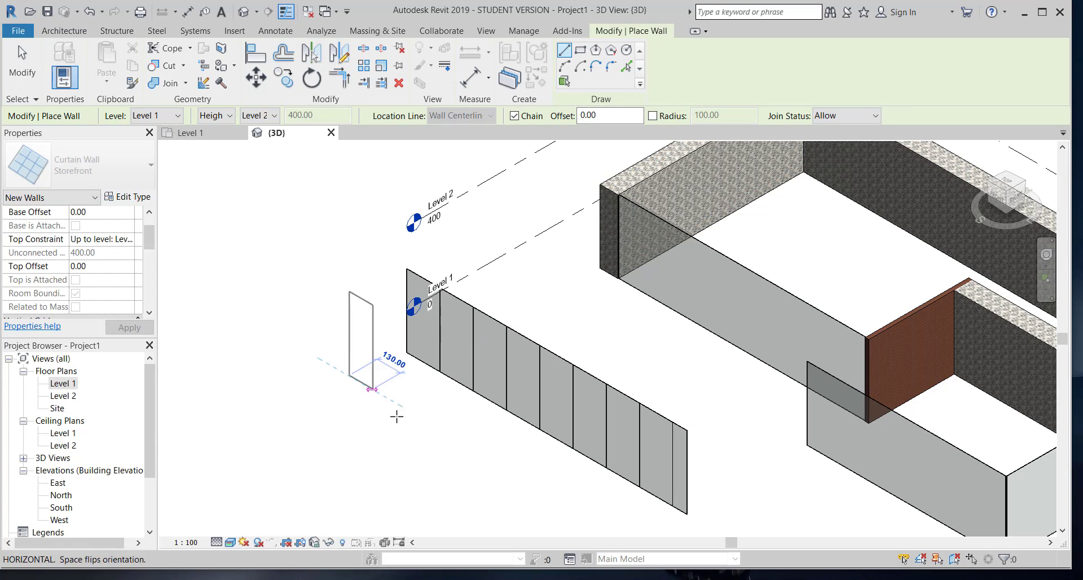
{"action": "left_click", "coordinate": [595, 513]}
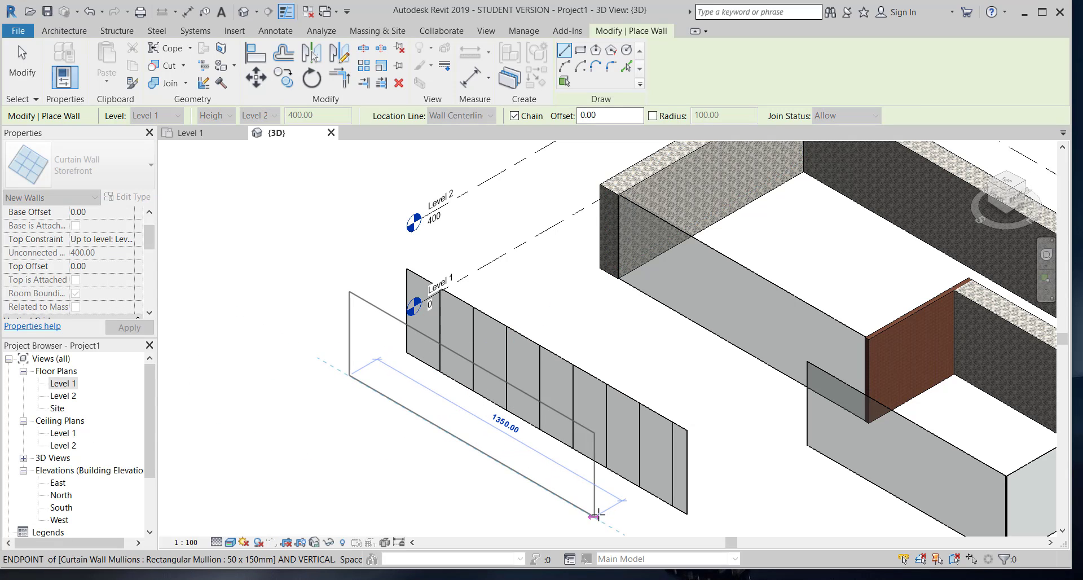
{"action": "key", "text": "Escape"}
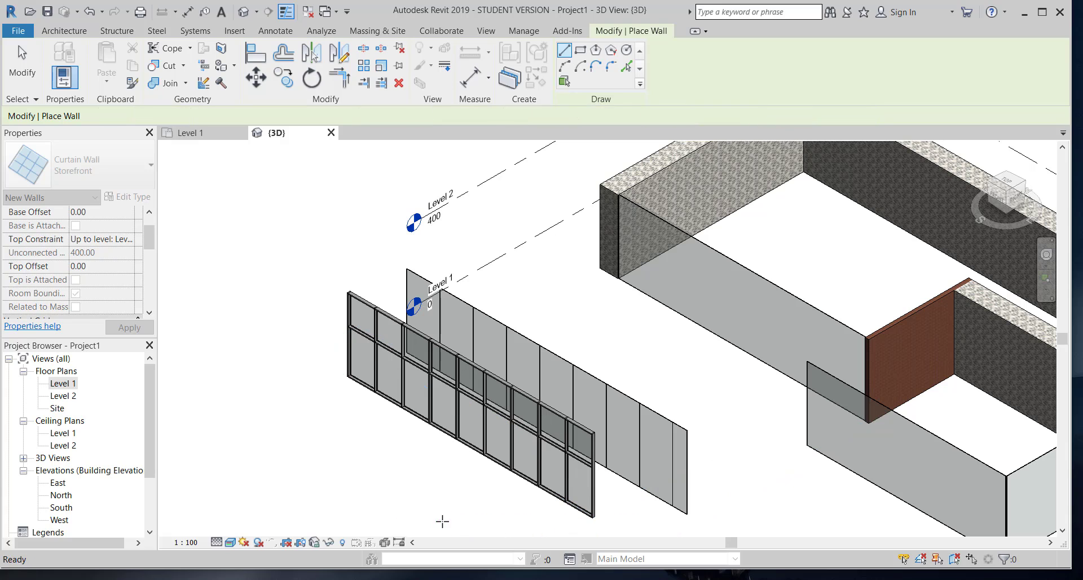
{"action": "scroll", "coordinate": [405, 405], "scroll_direction": "up", "scroll_amount": 1}
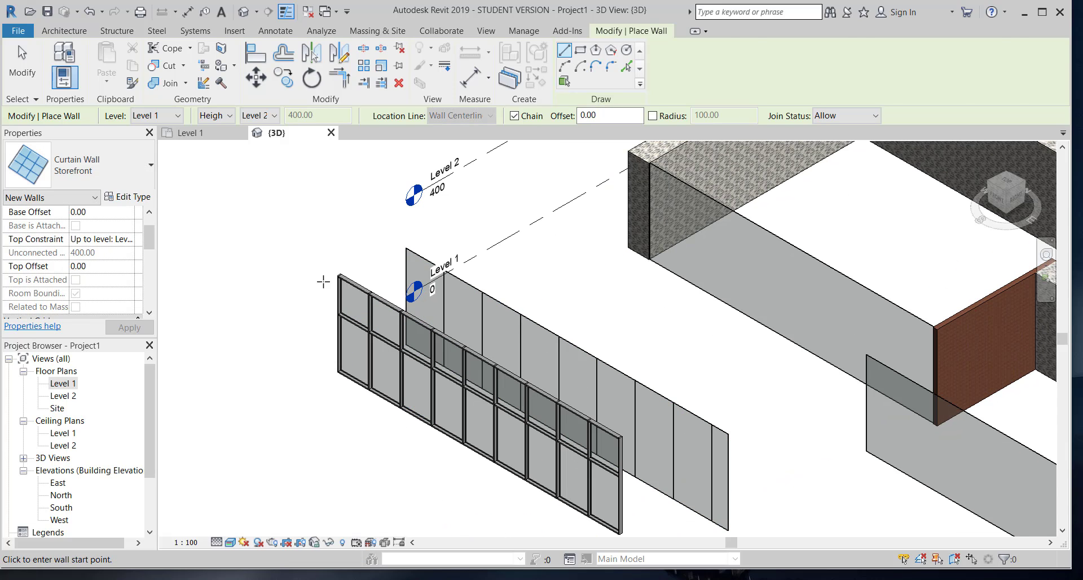
{"action": "key", "text": "Escape"}
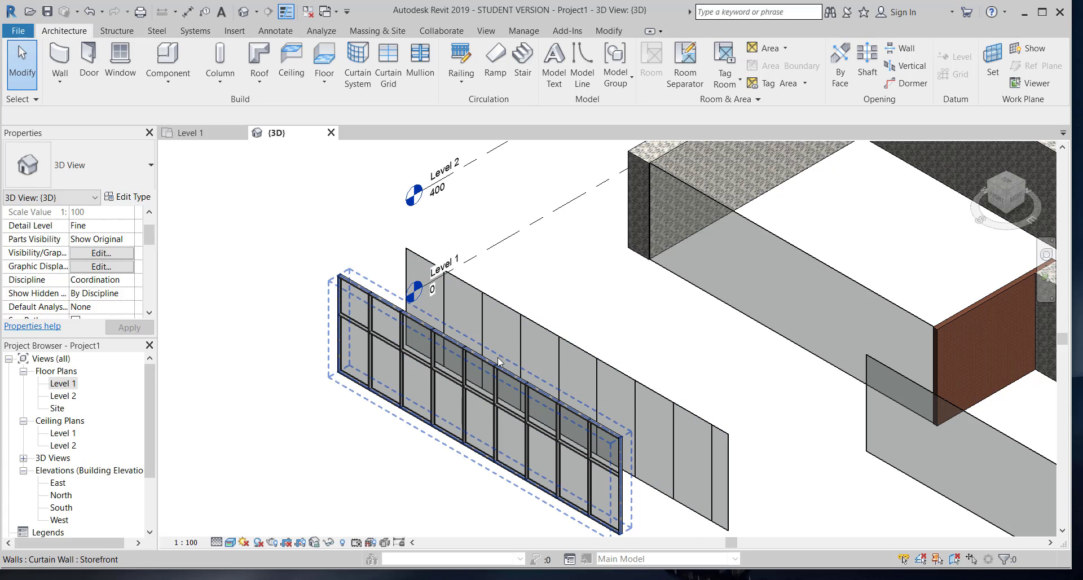
Delete the building's plain front curtain wall between the thick stone wall and the red quarry-tile wall.
{"action": "left_click", "coordinate": [467, 384]}
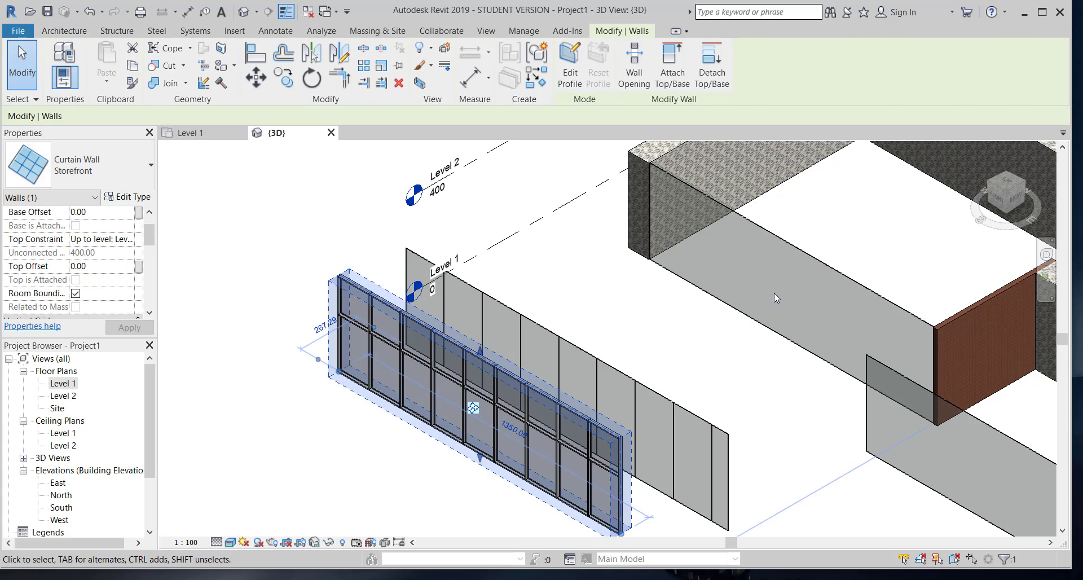
{"action": "key", "text": "Escape"}
{"action": "left_click", "coordinate": [796, 267]}
{"action": "key", "text": "Delete"}
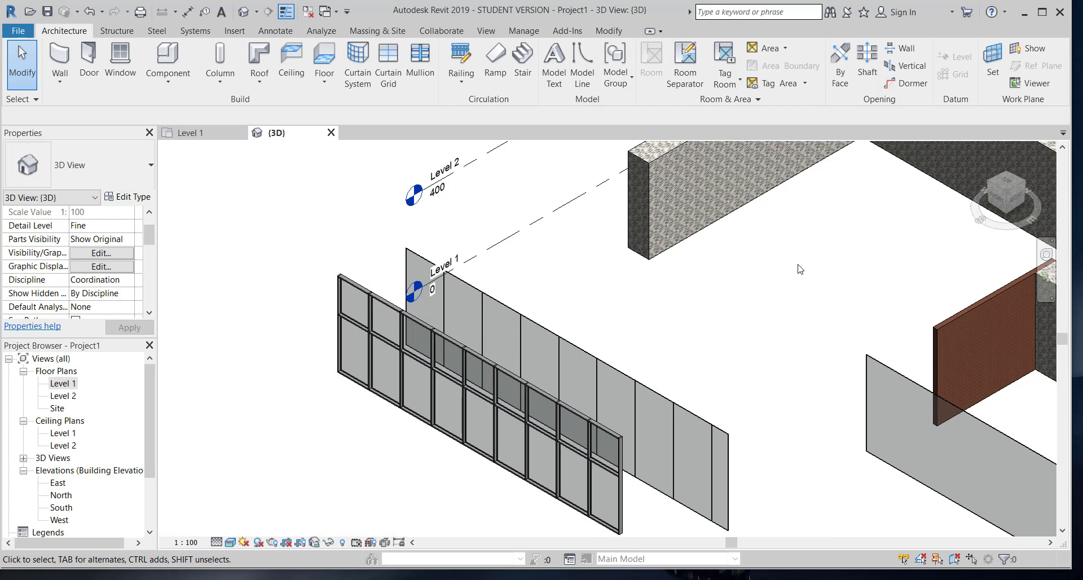
Move the Storefront curtain wall from its far lower corner to the thick stone wall's end corner, closing the building's front gap.
{"action": "left_click", "coordinate": [507, 414]}
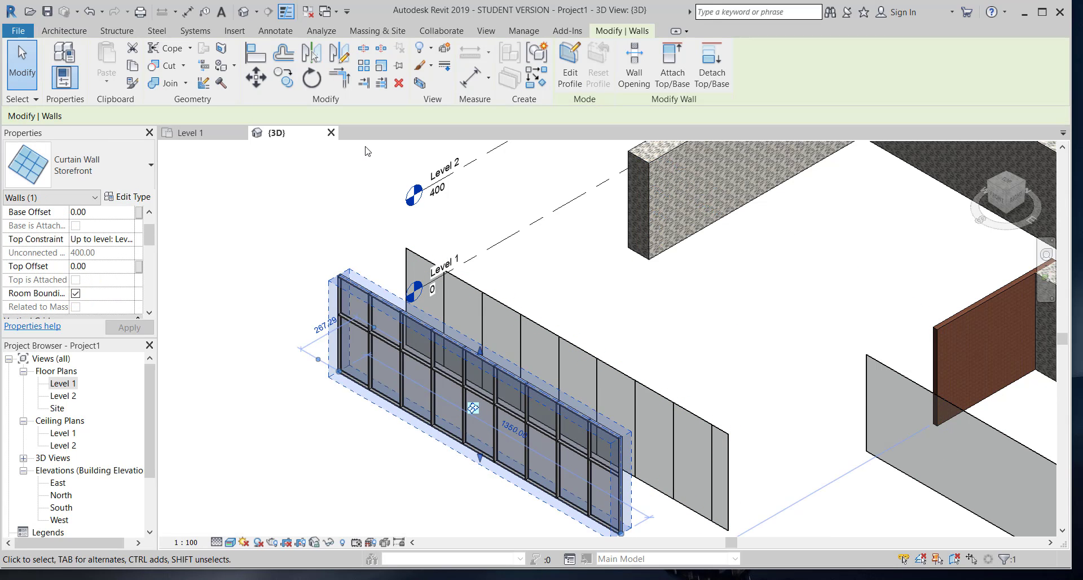
{"action": "key", "text": "m"}
{"action": "key", "text": "v"}
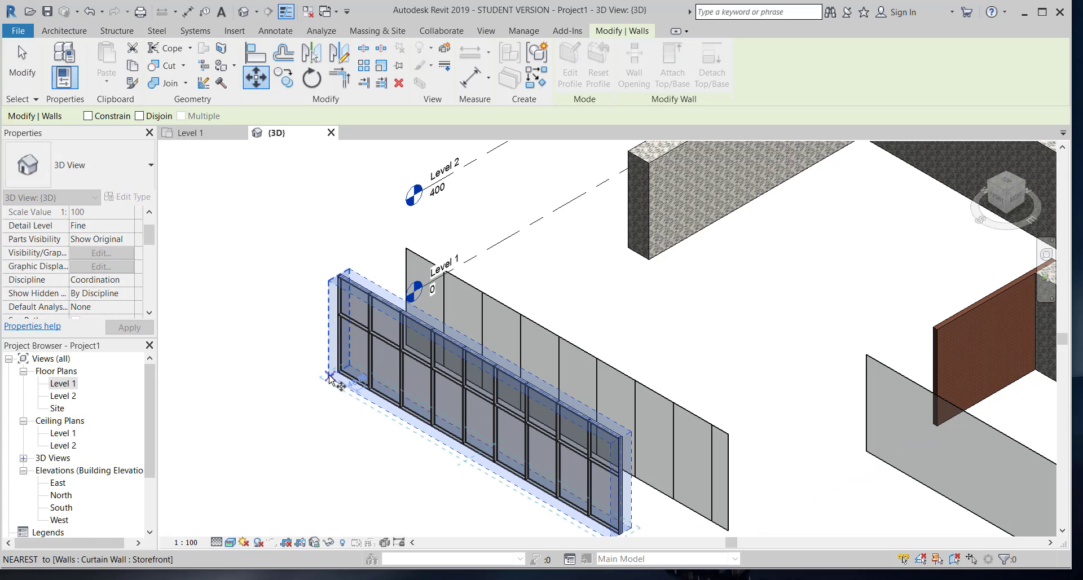
{"action": "left_click", "coordinate": [331, 375]}
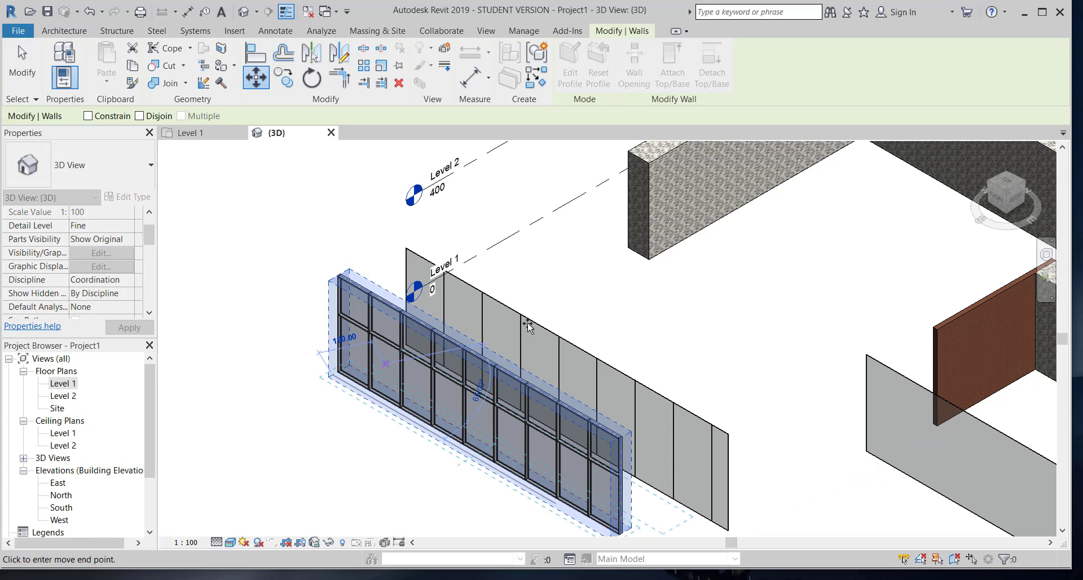
{"action": "left_click", "coordinate": [649, 260]}
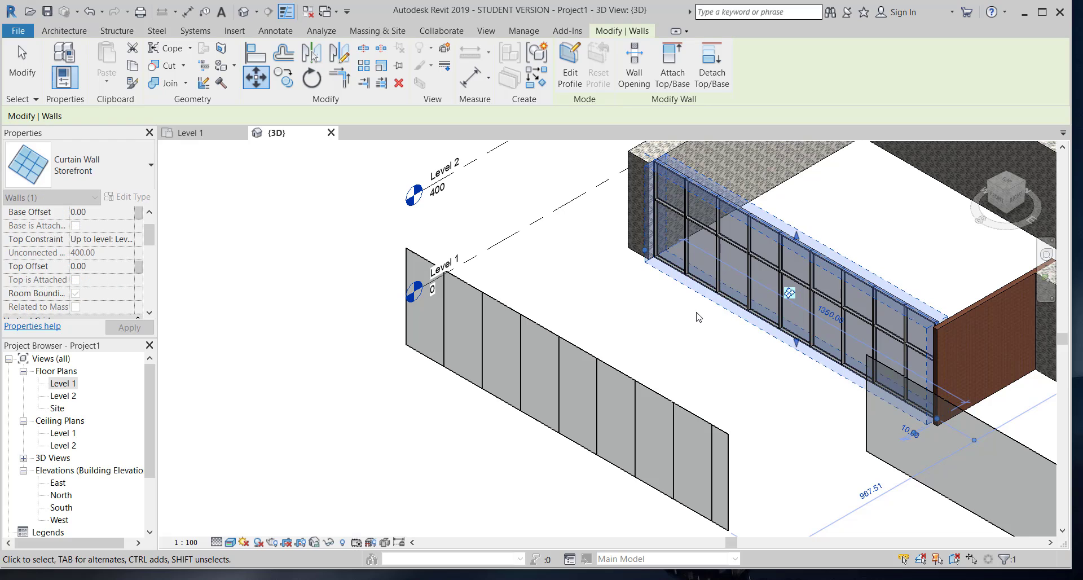
{"action": "left_click", "coordinate": [692, 321]}
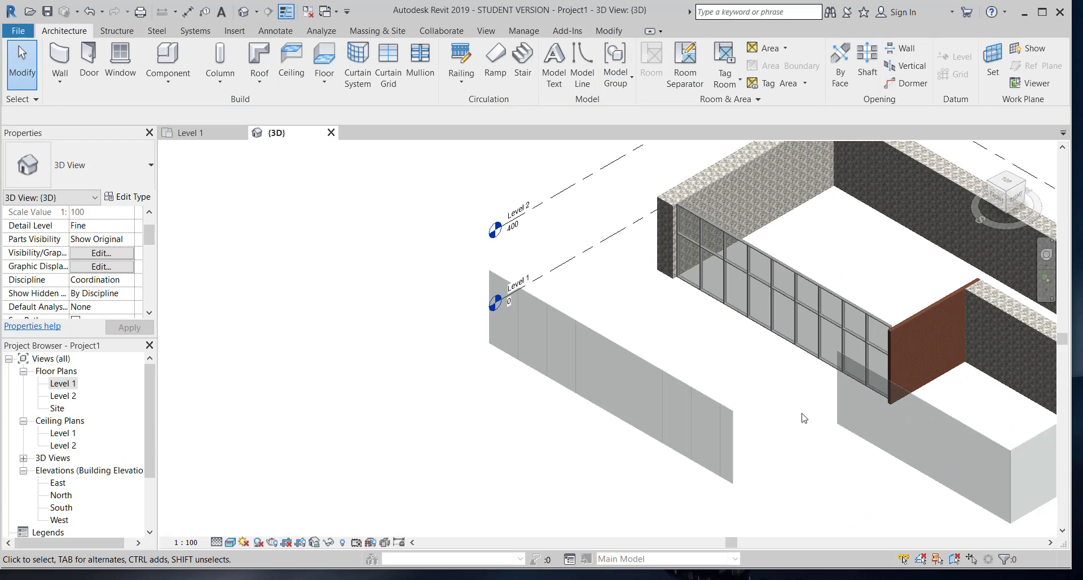
Set the Storefront type's curtain panel to Stacked Wall : Exterior - Brick Over Block w Metal Stud.
{"action": "middle_click_drag", "start_coordinate": [802, 415], "coordinate": [504, 400]}
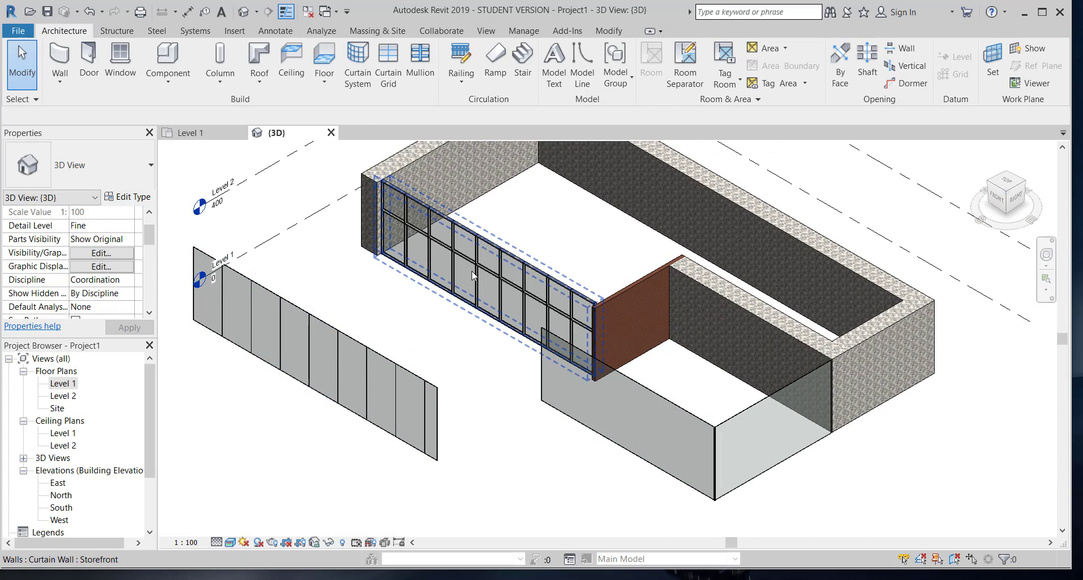
{"action": "left_click", "coordinate": [507, 277]}
{"action": "left_click", "coordinate": [237, 297]}
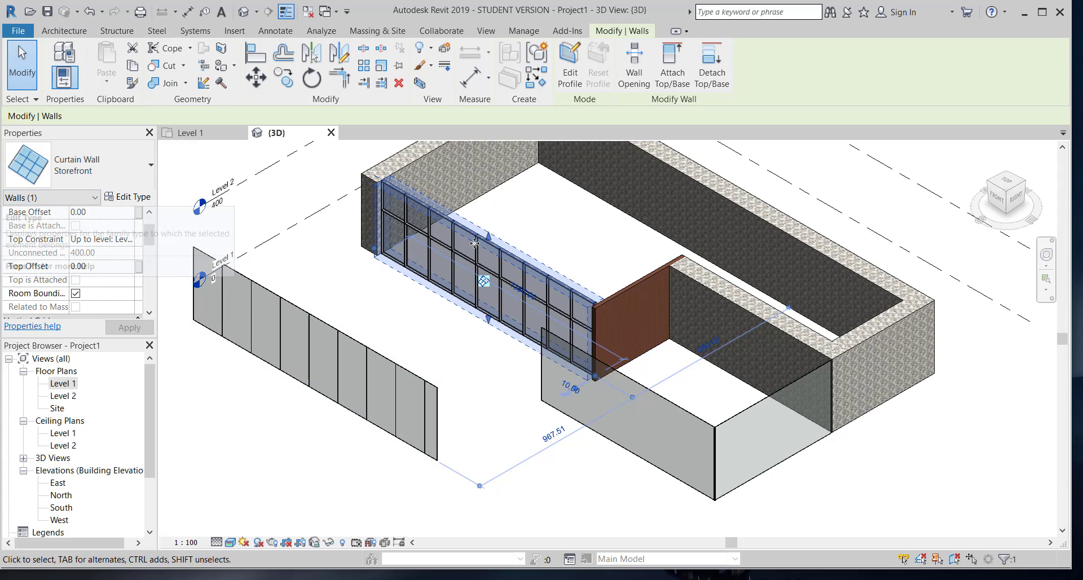
{"action": "left_click", "coordinate": [141, 200]}
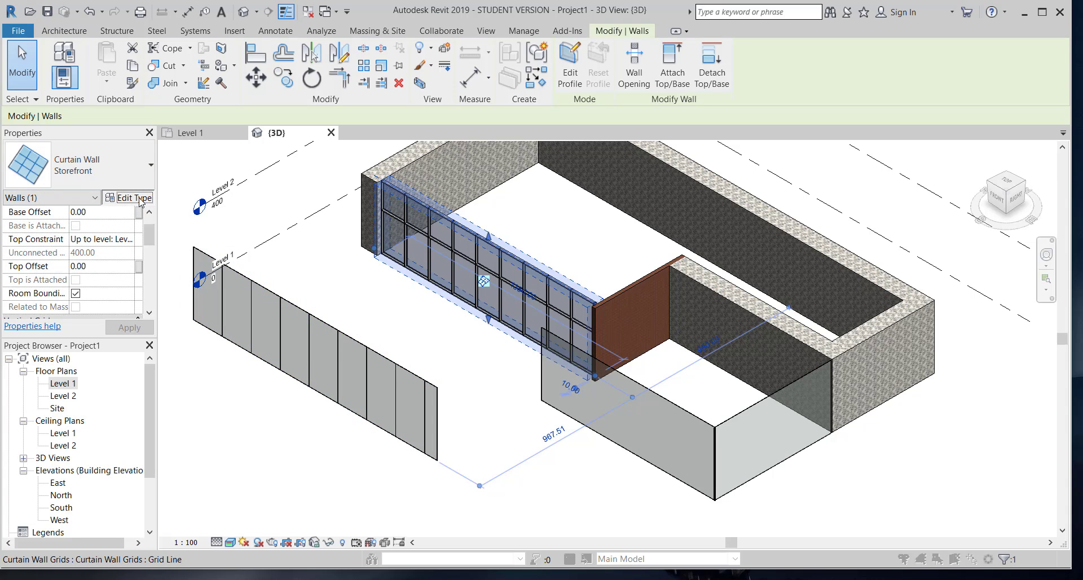
{"action": "left_click", "coordinate": [611, 252]}
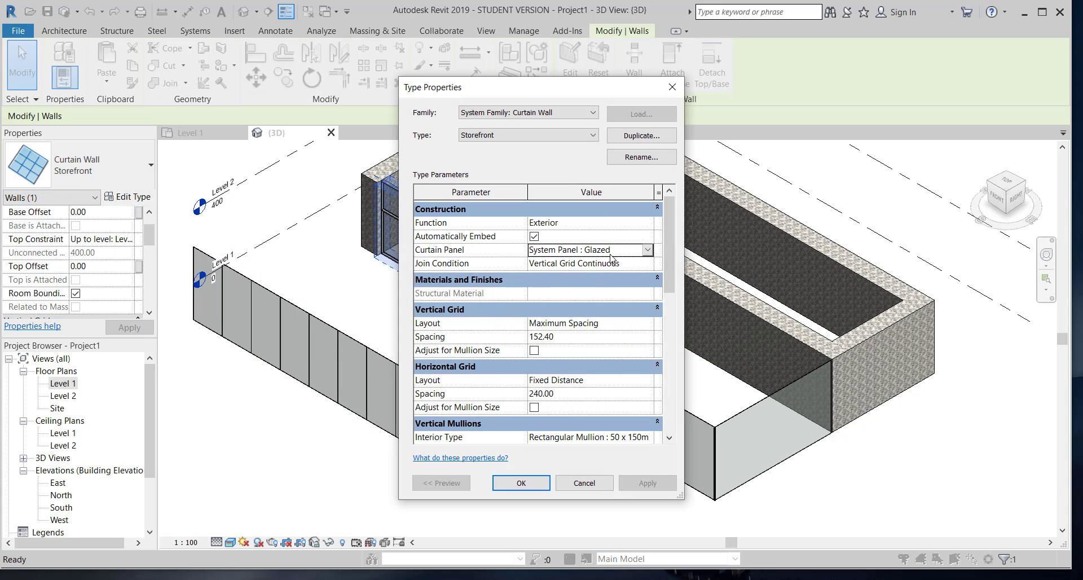
{"action": "left_click", "coordinate": [648, 250]}
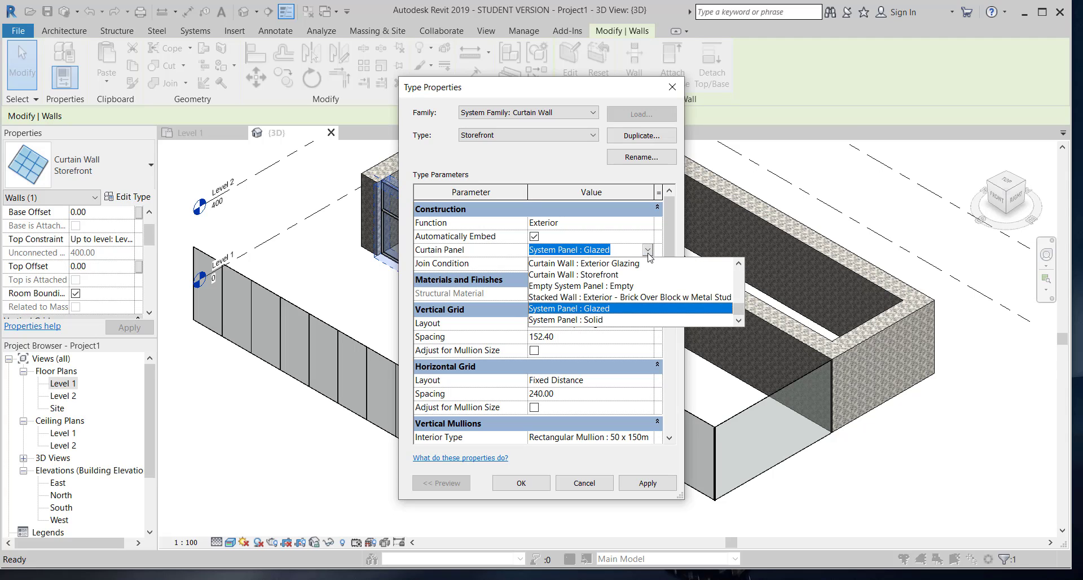
{"action": "left_click", "coordinate": [655, 298]}
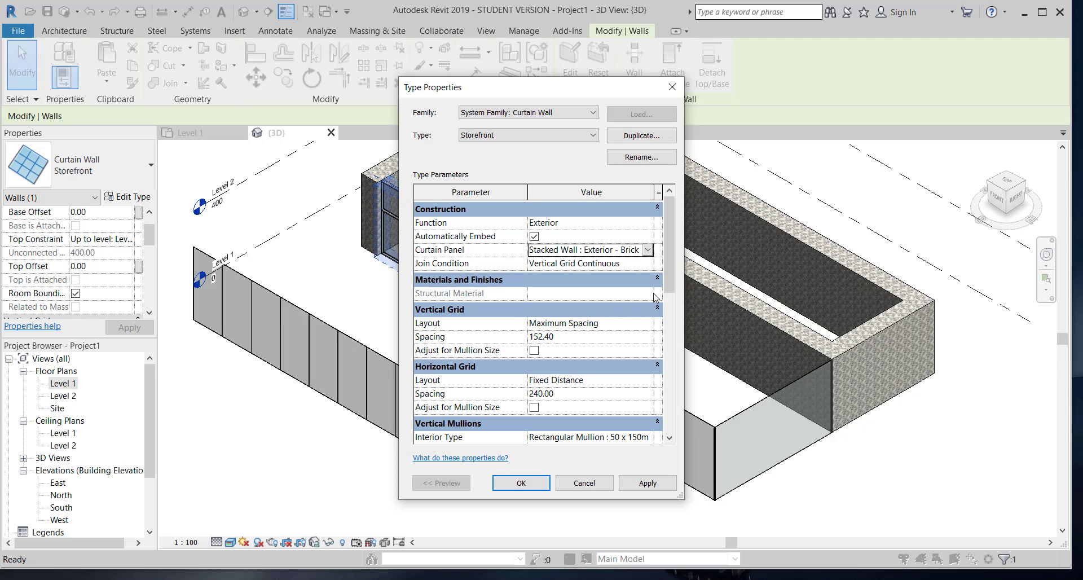
{"action": "left_click", "coordinate": [648, 483]}
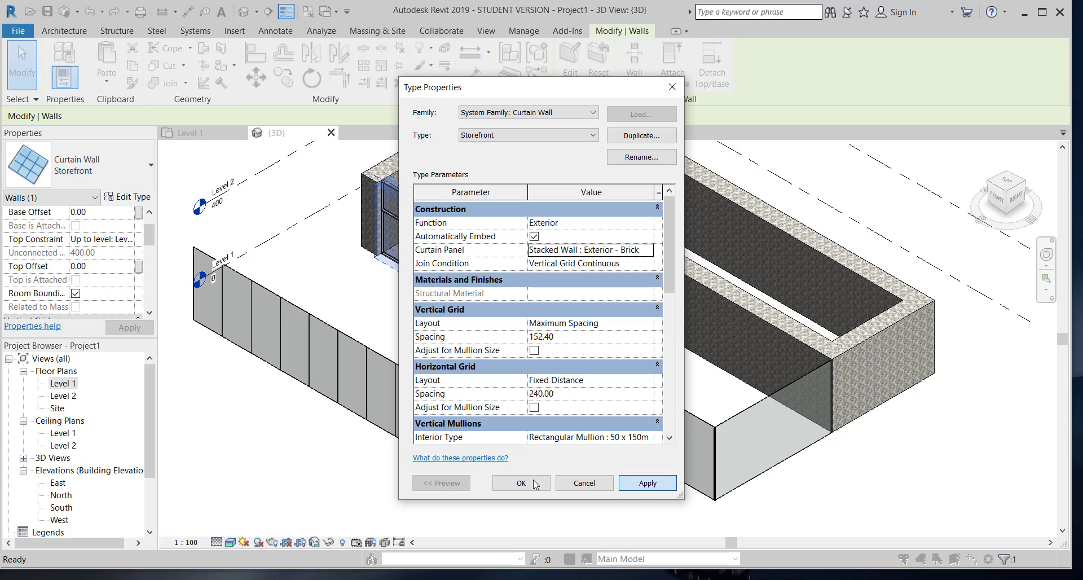
{"action": "left_click", "coordinate": [521, 483]}
Examine the Storefront wall's panels and undo the curtain panel change.
{"action": "left_click", "coordinate": [498, 445]}
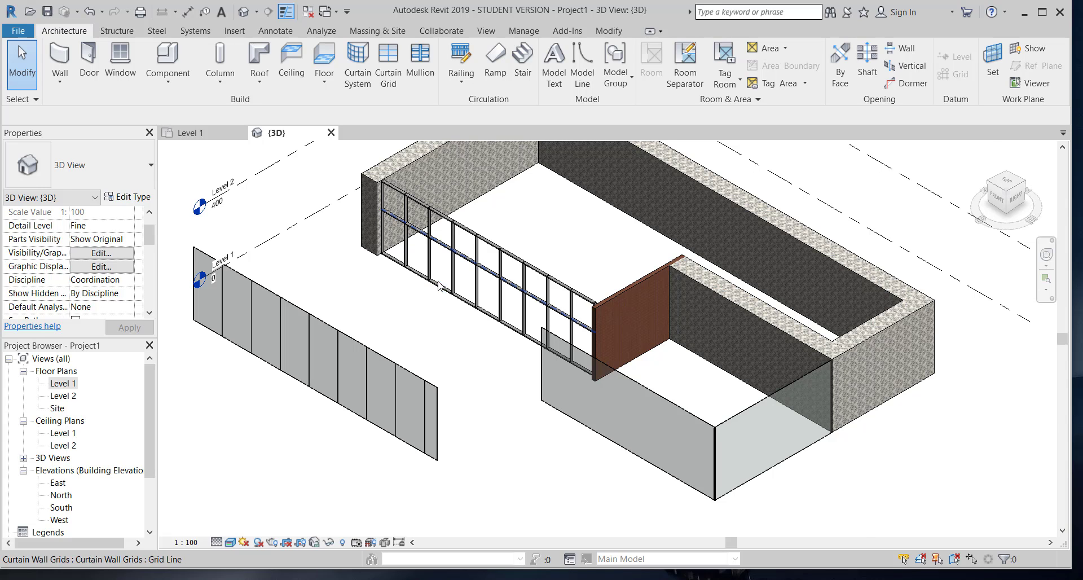
{"action": "scroll", "coordinate": [439, 285], "scroll_direction": "up", "scroll_amount": 4}
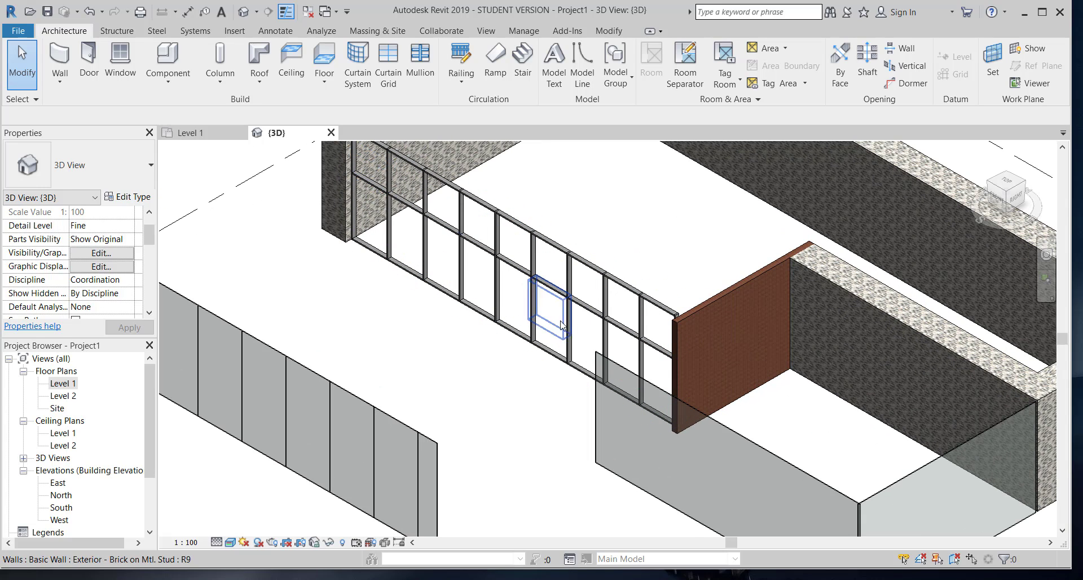
{"action": "left_click", "coordinate": [413, 215]}
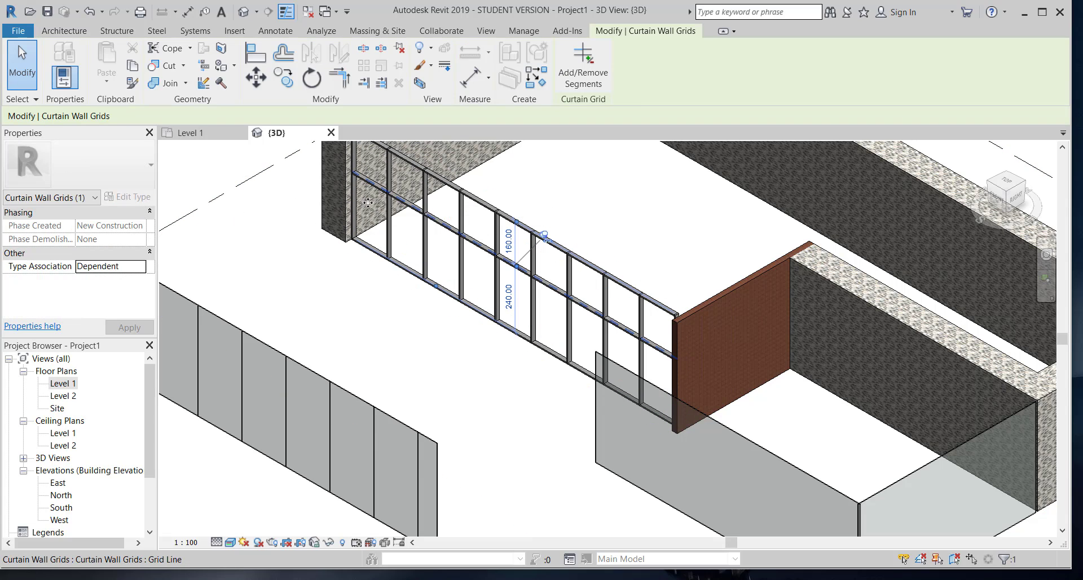
{"action": "scroll", "coordinate": [447, 282], "scroll_direction": "down", "scroll_amount": 2}
{"action": "key", "text": "Escape"}
Set the Storefront curtain wall type's vertical grid spacing to 200.
{"action": "left_click", "coordinate": [435, 236]}
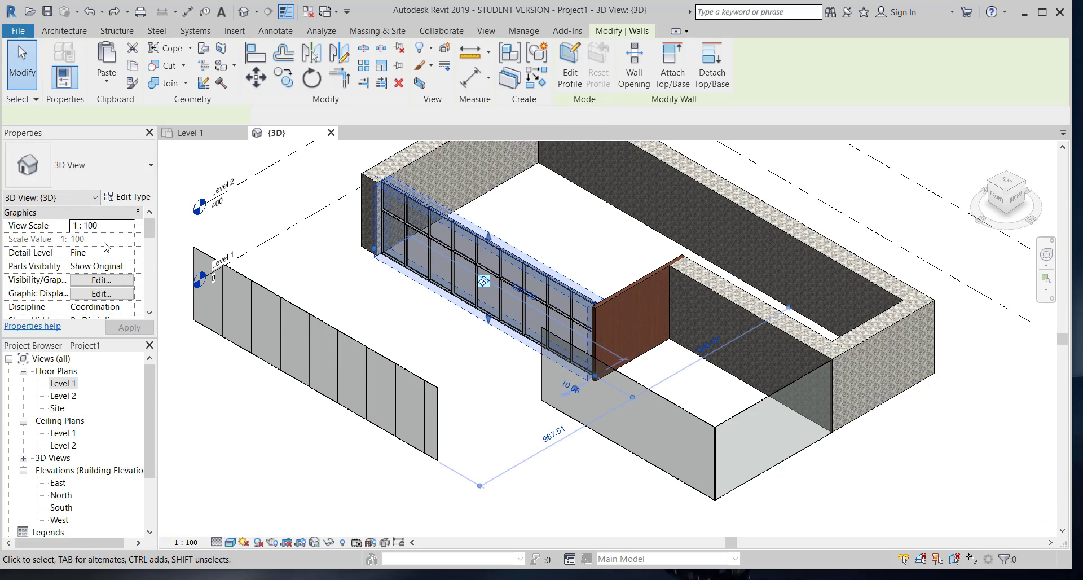
{"action": "left_click", "coordinate": [127, 196]}
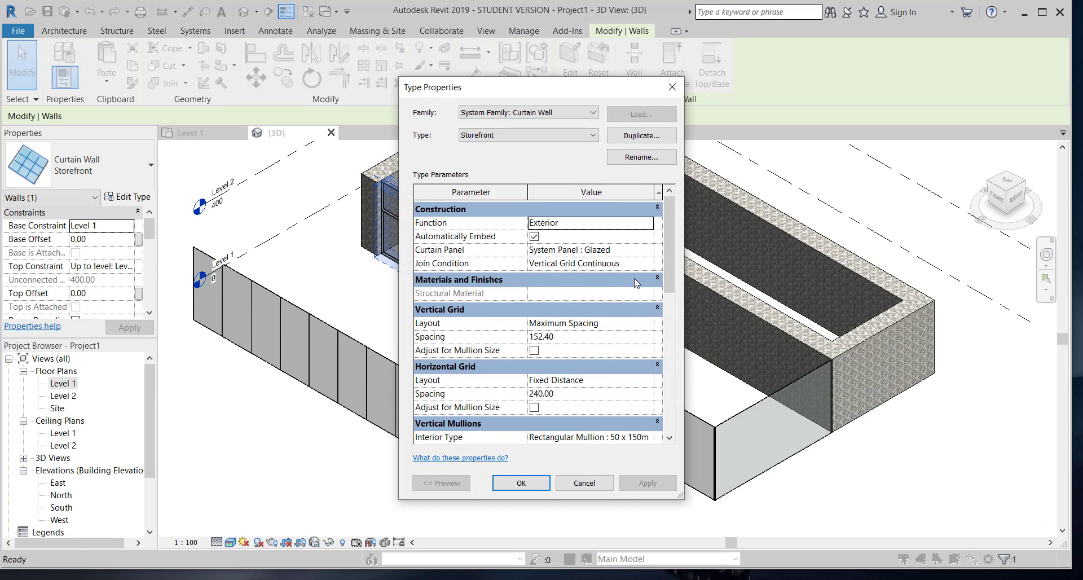
{"action": "left_click", "coordinate": [539, 337]}
{"action": "key", "text": "BackSpace"}
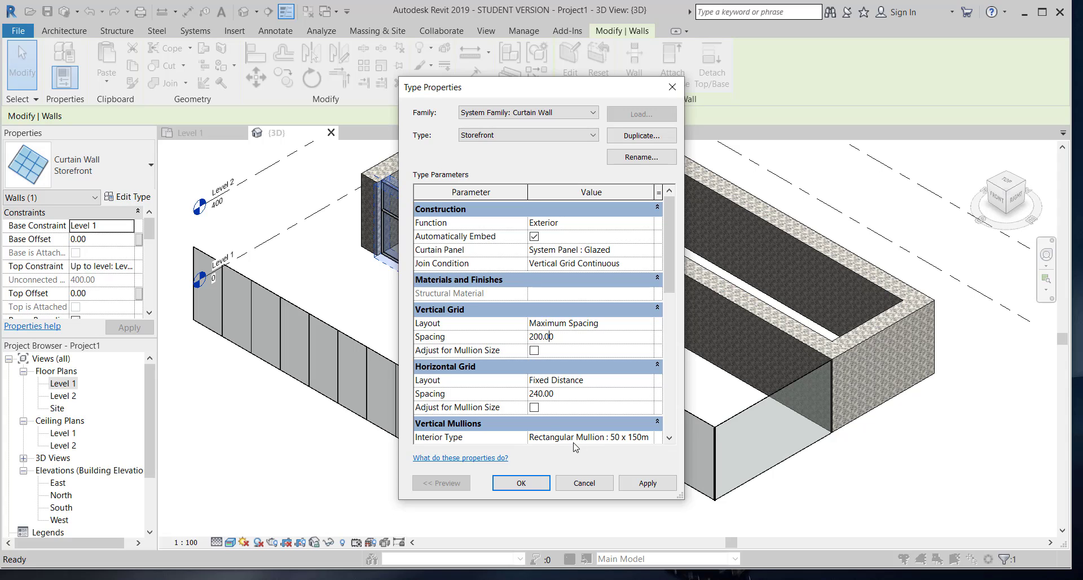
{"action": "left_click", "coordinate": [648, 483]}
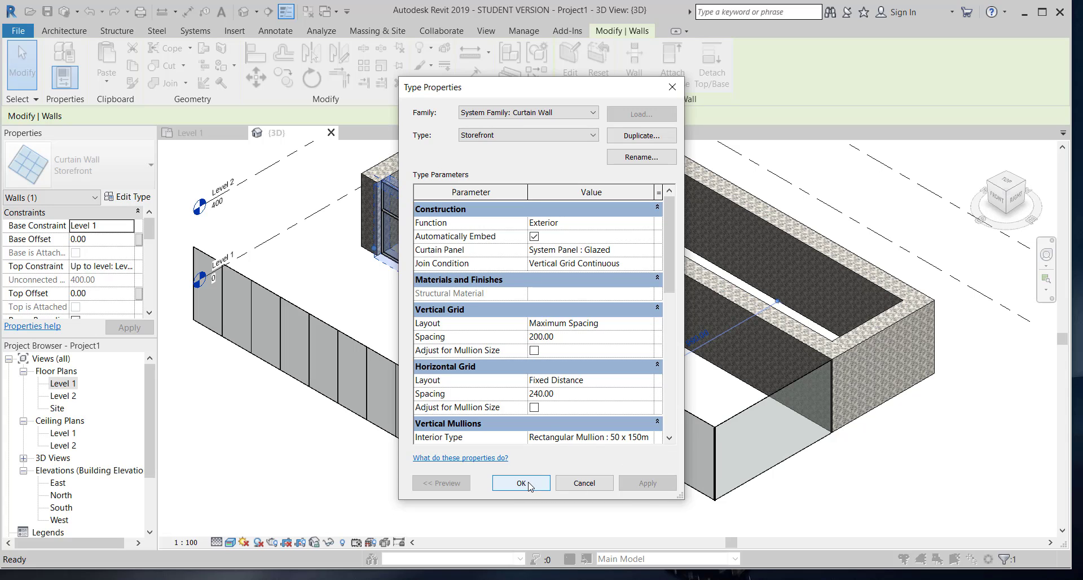
{"action": "left_click", "coordinate": [521, 482]}
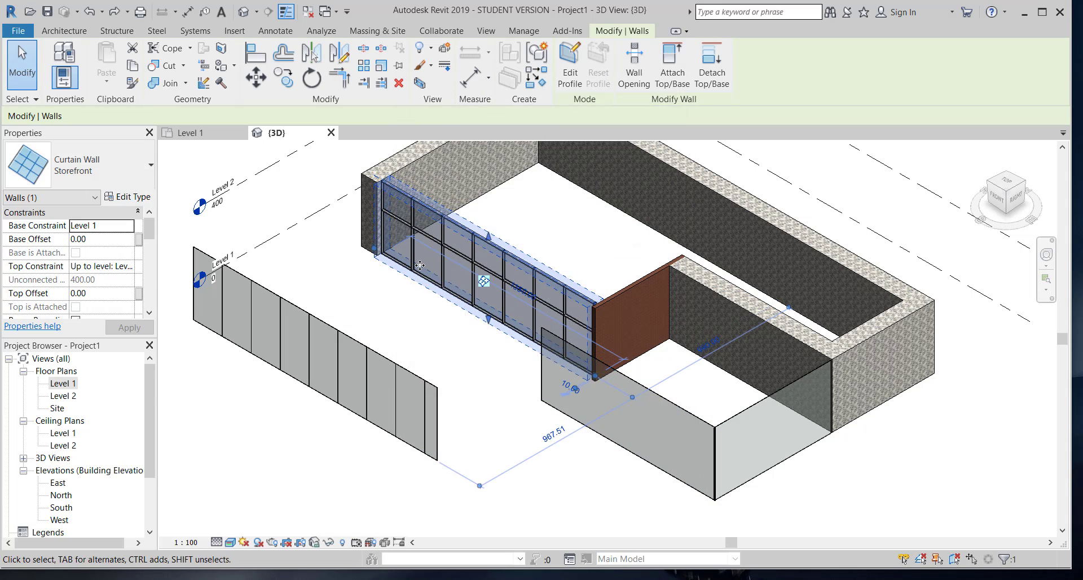
{"action": "scroll", "coordinate": [420, 272], "scroll_direction": "up", "scroll_amount": 2}
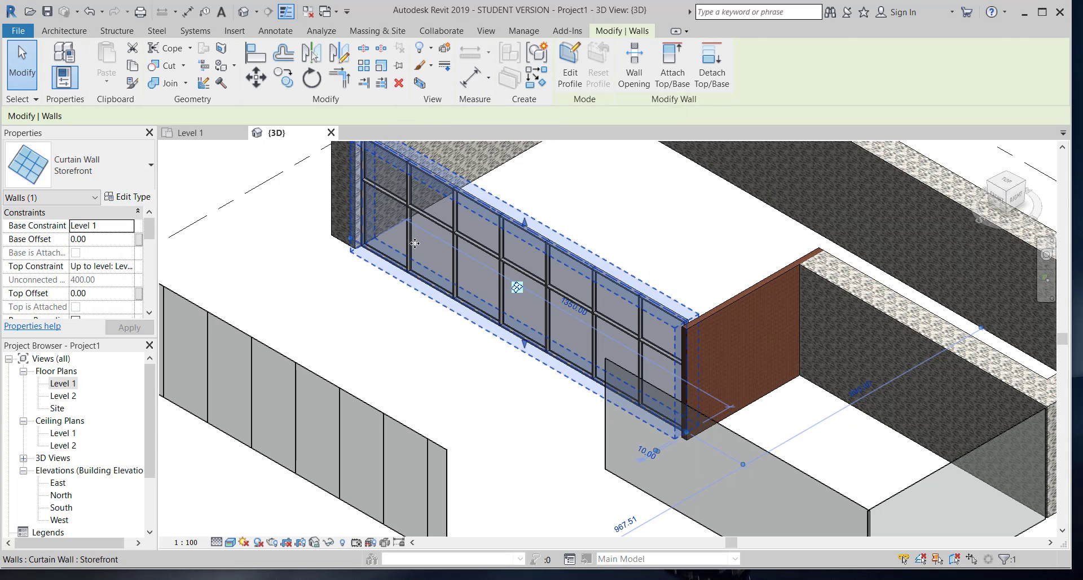
{"action": "left_click", "coordinate": [451, 355]}
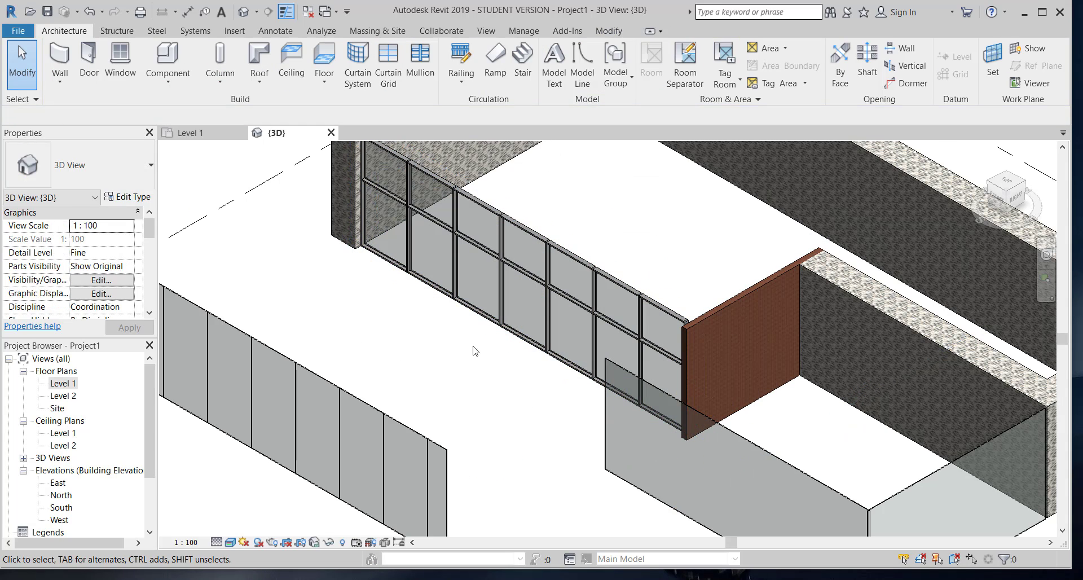
Set the Storefront curtain wall type's horizontal grid spacing to 150.
{"action": "left_click", "coordinate": [502, 278]}
{"action": "right_click", "coordinate": [502, 279]}
{"action": "key", "text": "Escape"}
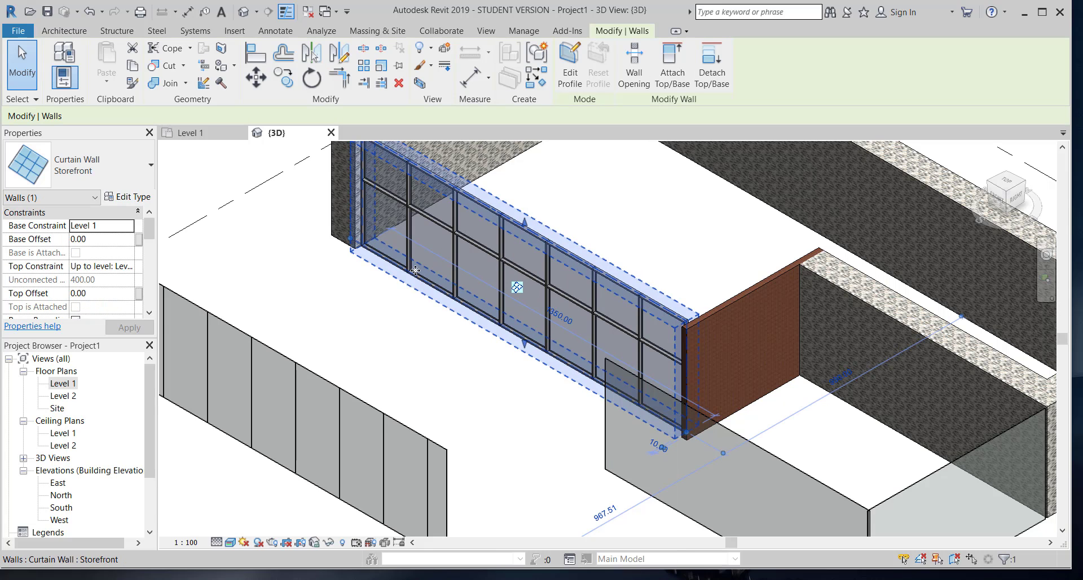
{"action": "left_click", "coordinate": [128, 198]}
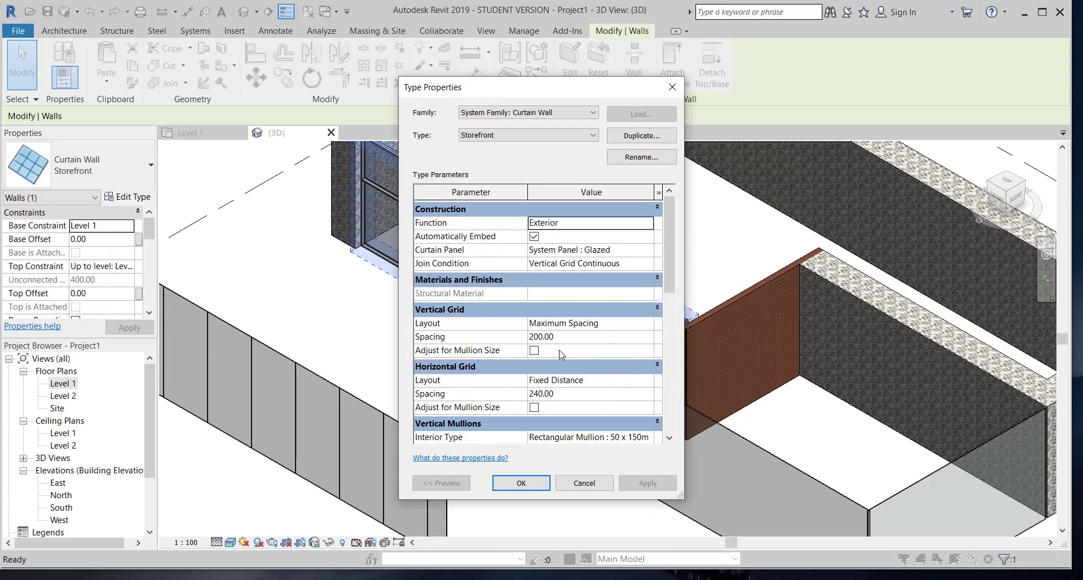
{"action": "left_click", "coordinate": [543, 394]}
{"action": "key", "text": "BackSpace"}
{"action": "key", "text": "BackSpace"}
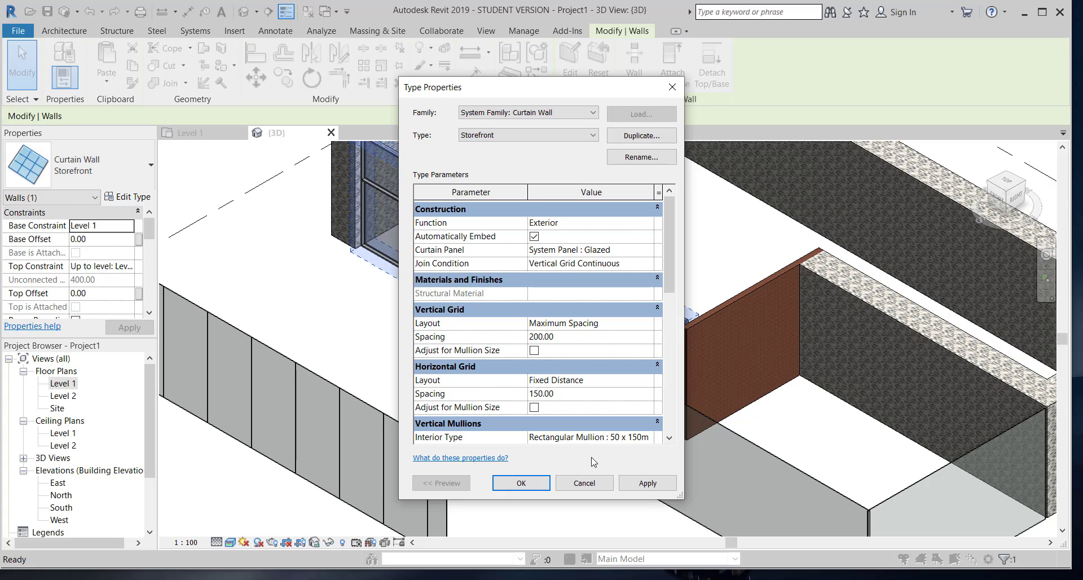
{"action": "left_click", "coordinate": [636, 484]}
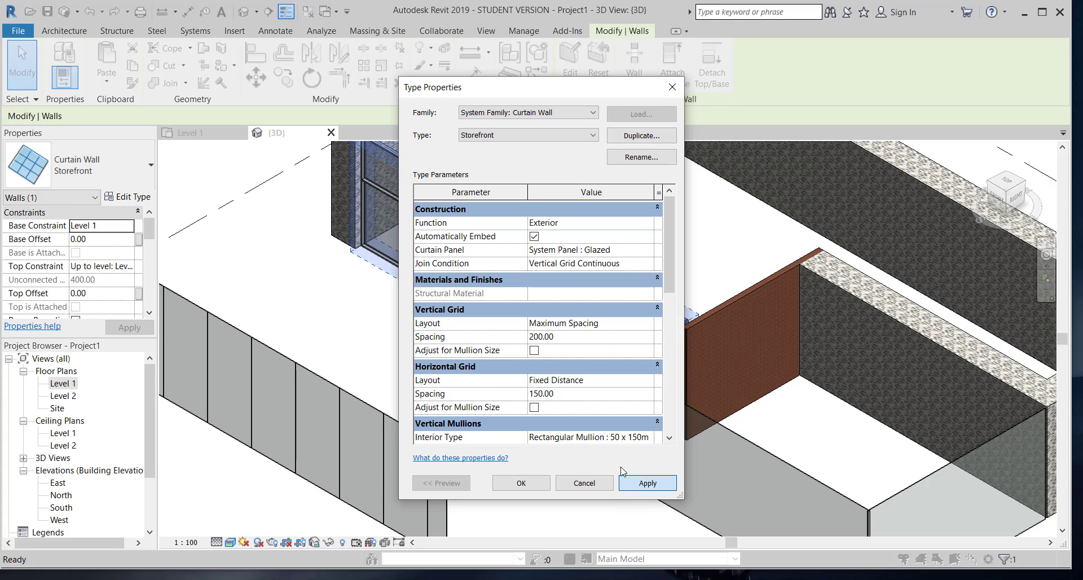
{"action": "left_click", "coordinate": [520, 481]}
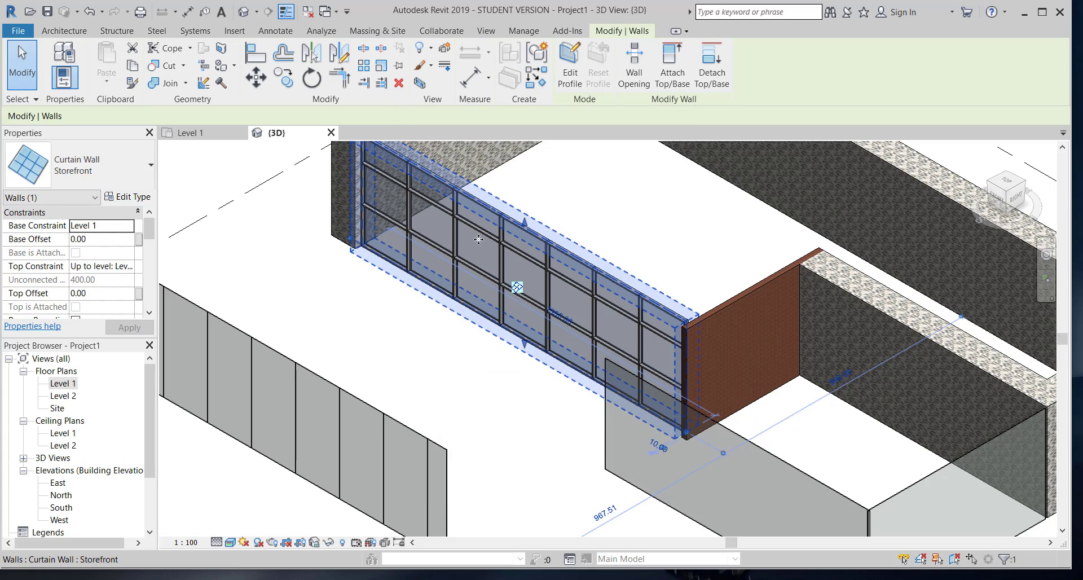
{"action": "left_click", "coordinate": [423, 372]}
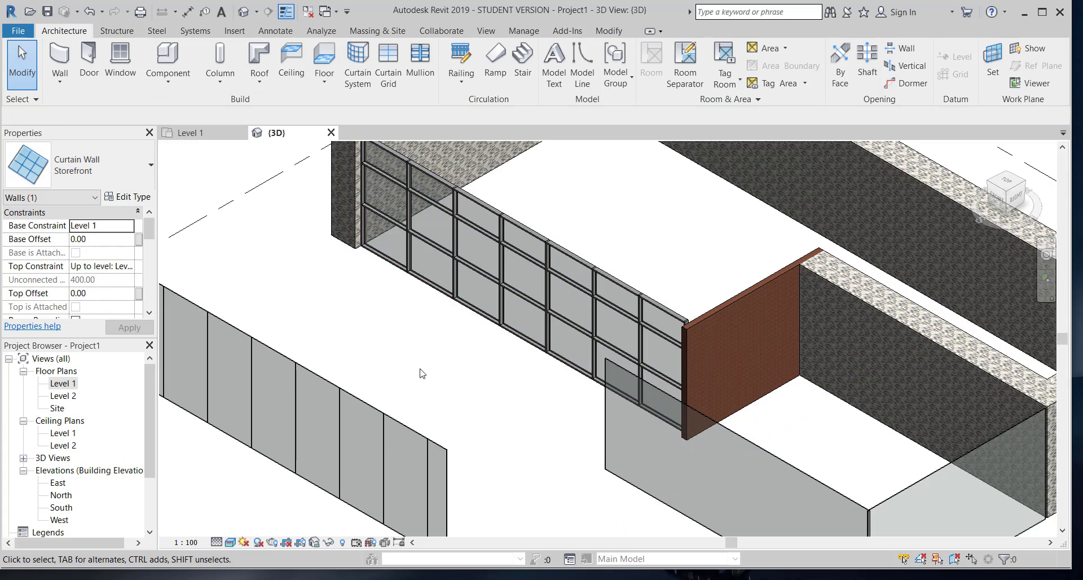
Set the vertical grid spacing of the Exterior Glazing curtain wall type to 50.
{"action": "left_click", "coordinate": [382, 441]}
{"action": "key", "text": "Escape"}
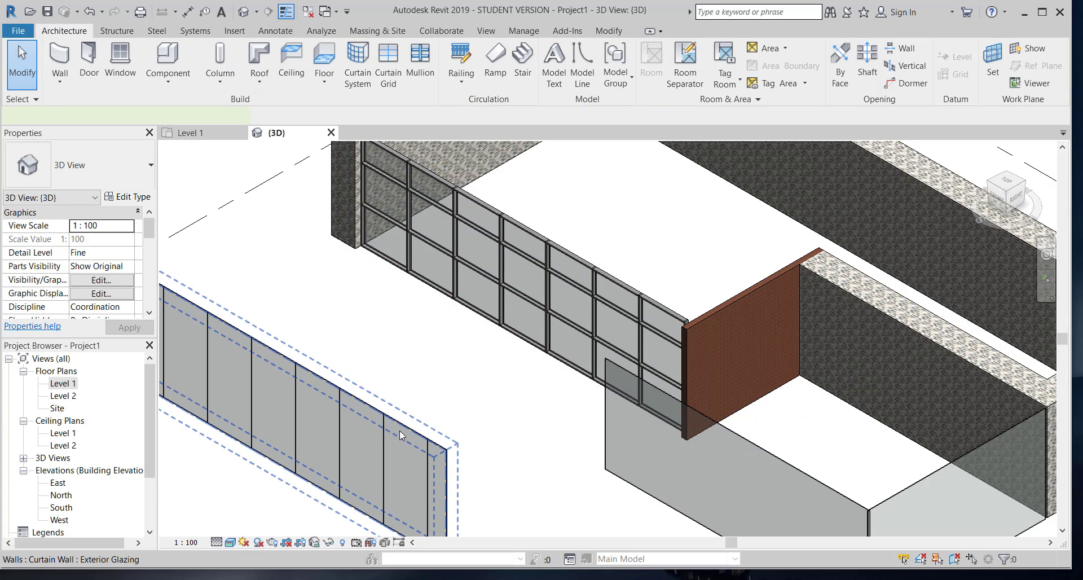
{"action": "left_click", "coordinate": [401, 435]}
{"action": "left_click", "coordinate": [126, 197]}
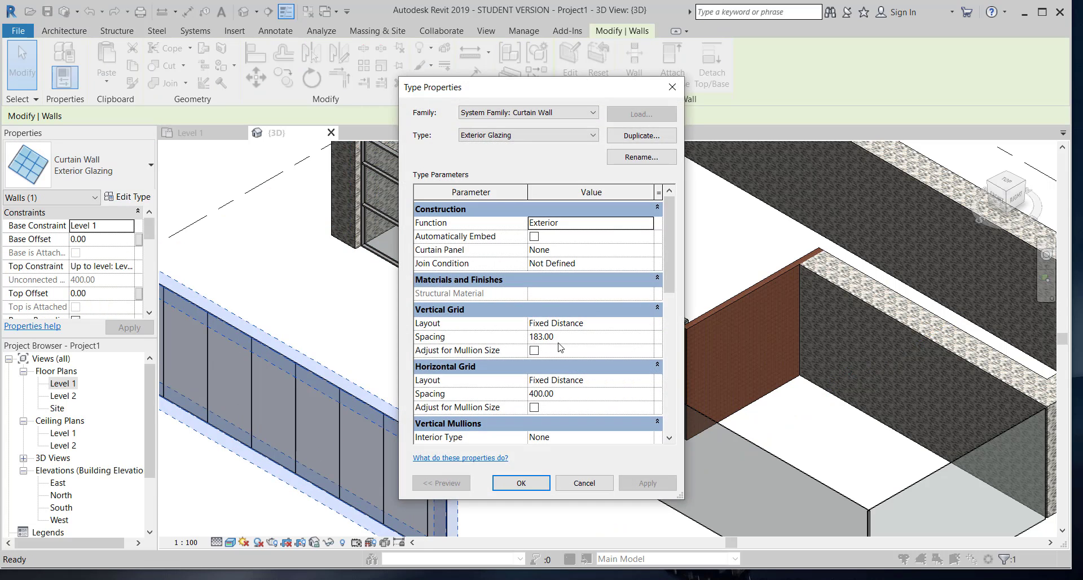
{"action": "left_click", "coordinate": [552, 340]}
{"action": "left_click", "coordinate": [545, 337]}
{"action": "key", "text": "BackSpace"}
{"action": "key", "text": "BackSpace"}
{"action": "key", "text": "BackSpace"}
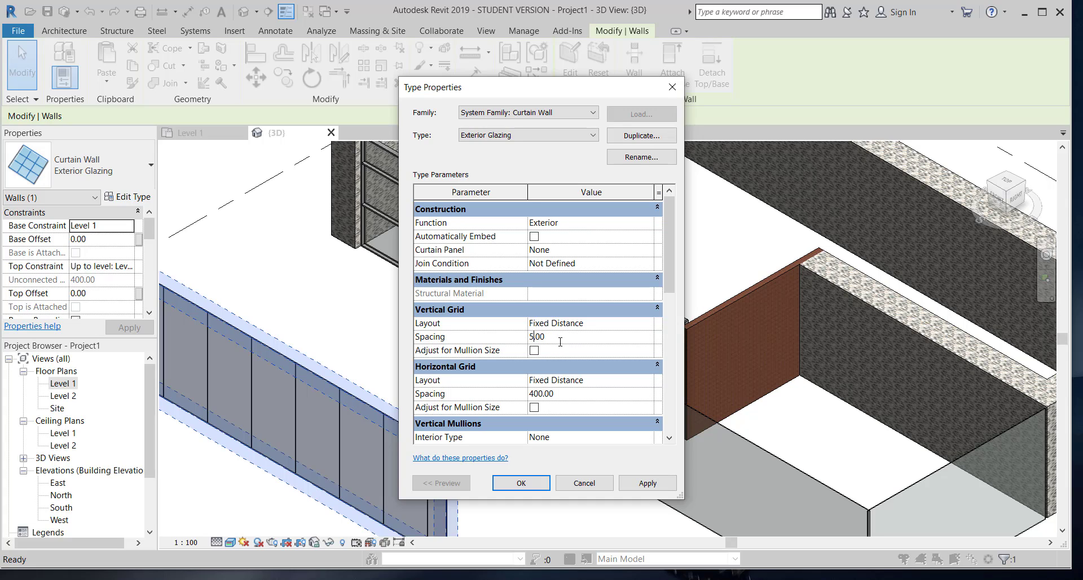
{"action": "left_click", "coordinate": [515, 484]}
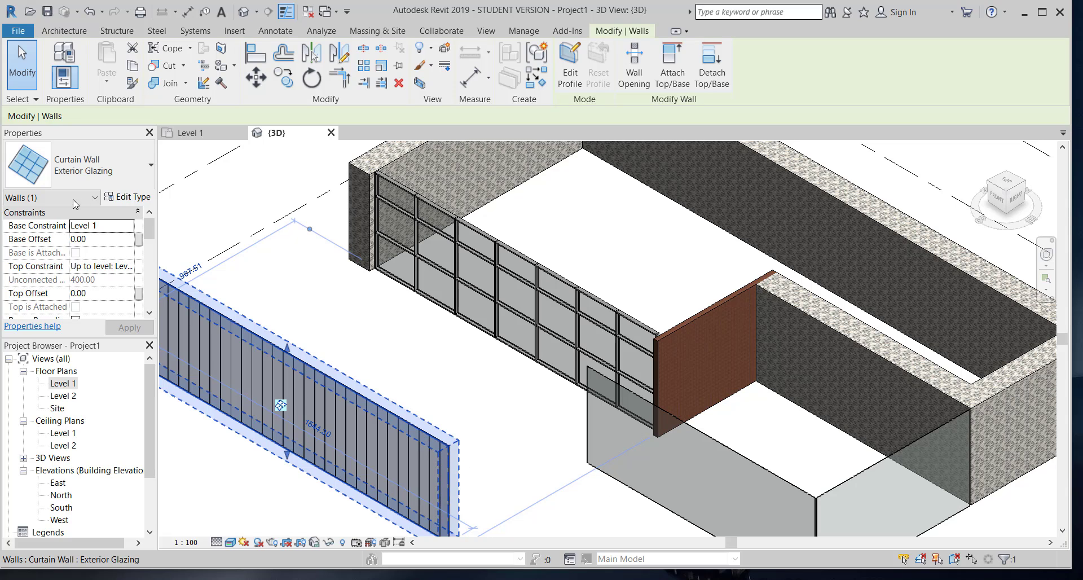
Set the horizontal grid spacing of the Exterior Glazing curtain wall type to 40.
{"action": "left_click", "coordinate": [136, 198]}
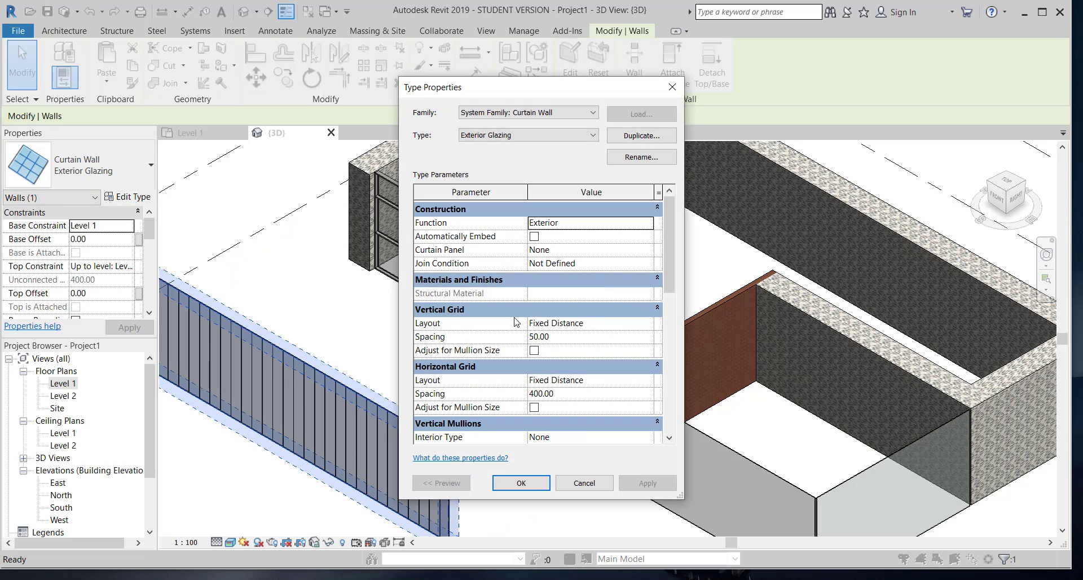
{"action": "left_click", "coordinate": [544, 394]}
{"action": "key", "text": "BackSpace"}
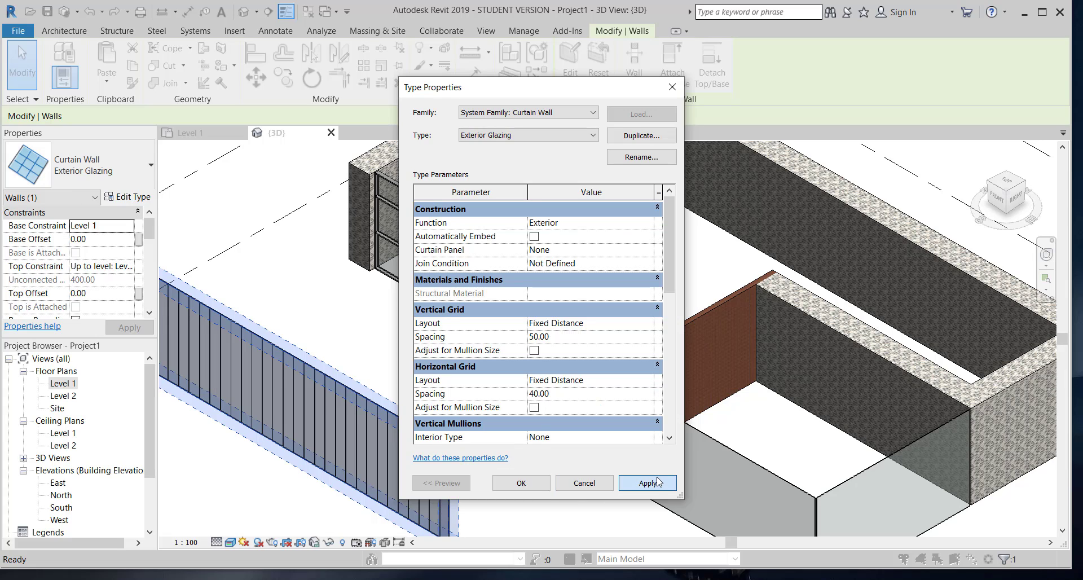
{"action": "left_click", "coordinate": [520, 483]}
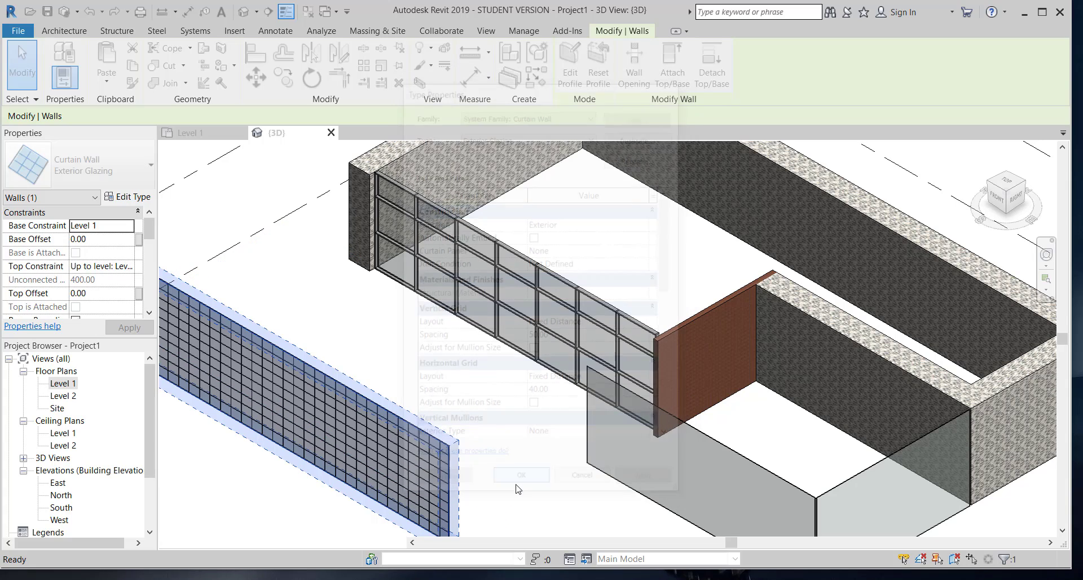
{"action": "scroll", "coordinate": [309, 446], "scroll_direction": "down", "scroll_amount": 3}
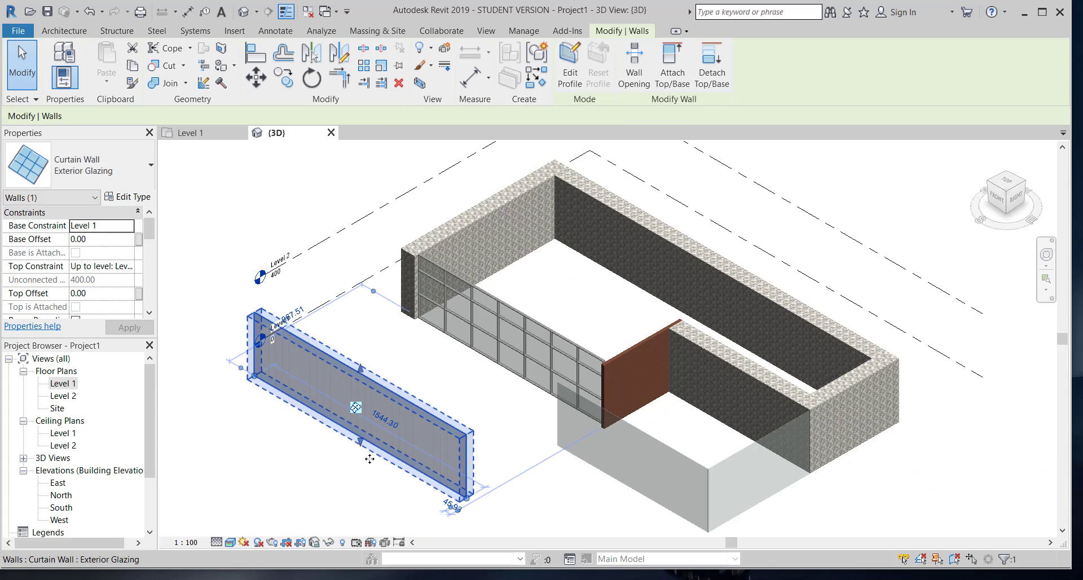
{"action": "scroll", "coordinate": [367, 459], "scroll_direction": "up", "scroll_amount": 4}
{"action": "left_click", "coordinate": [316, 445]}
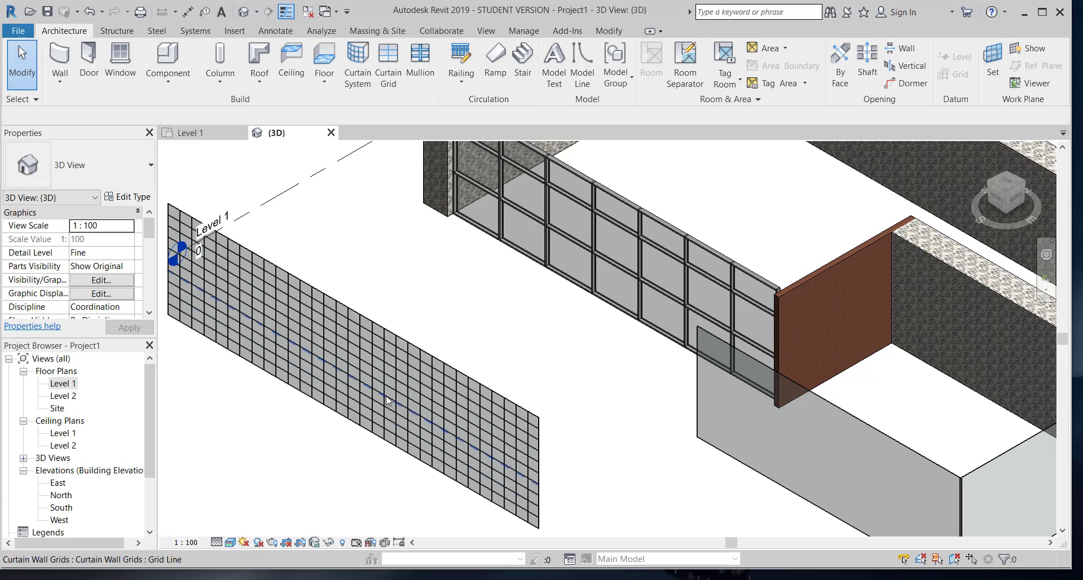